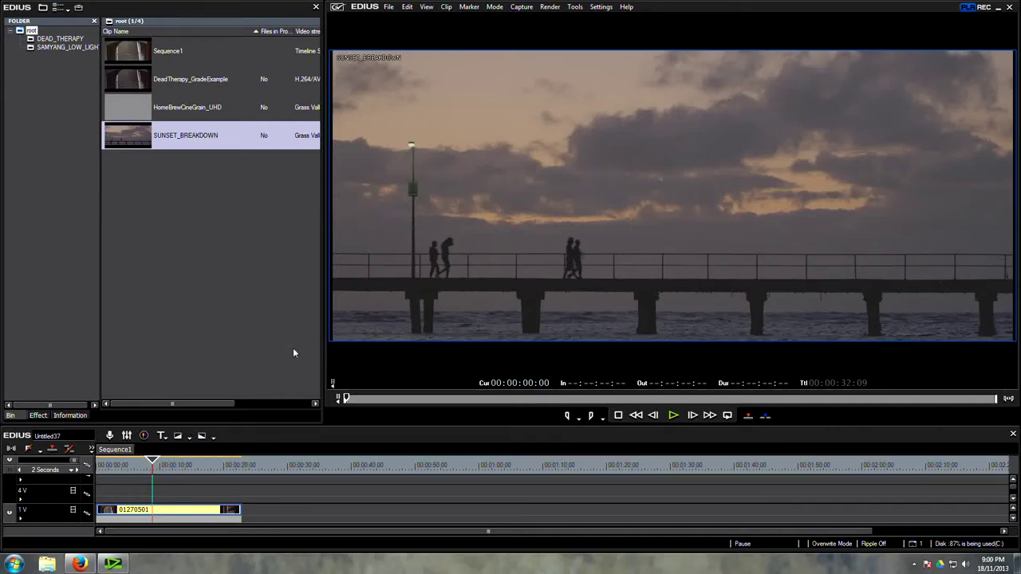
- Bring the Firefox window with the cinematography blog to the front
left_click(80, 564)
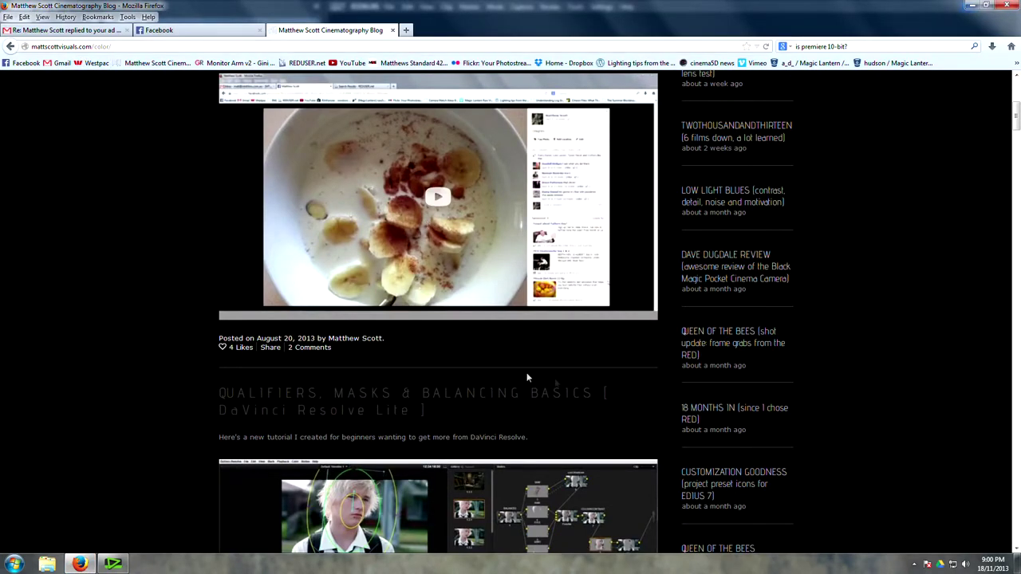
- Go to the MTS Films blog's Lighting page, then its Tutorials page
scroll(527, 378, "up", 5)
left_click(465, 94)
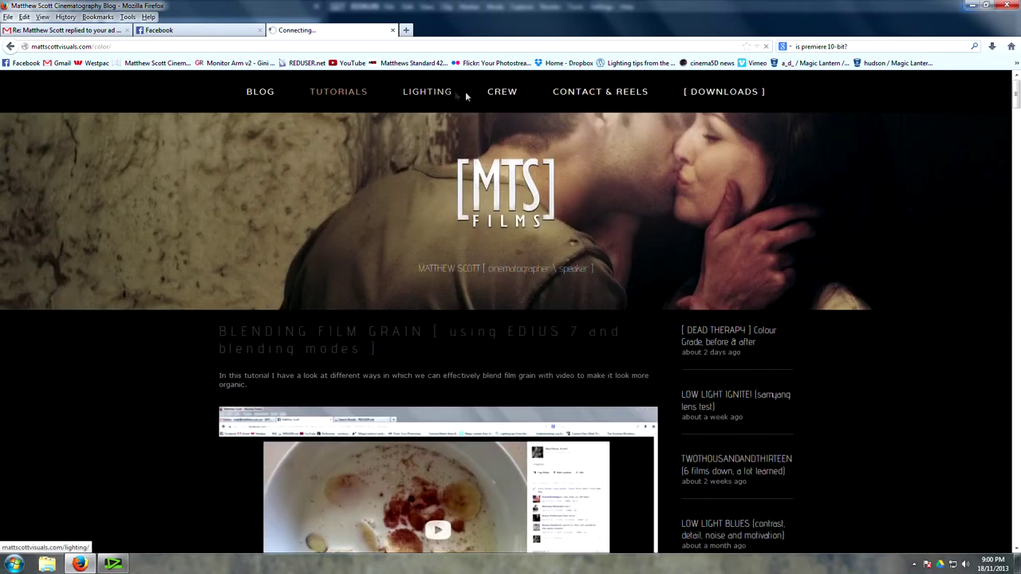
left_click(342, 94)
- Skim the tutorial posts, including film-grain blending, then return to the EDIUS project
scroll(541, 394, "down", 1)
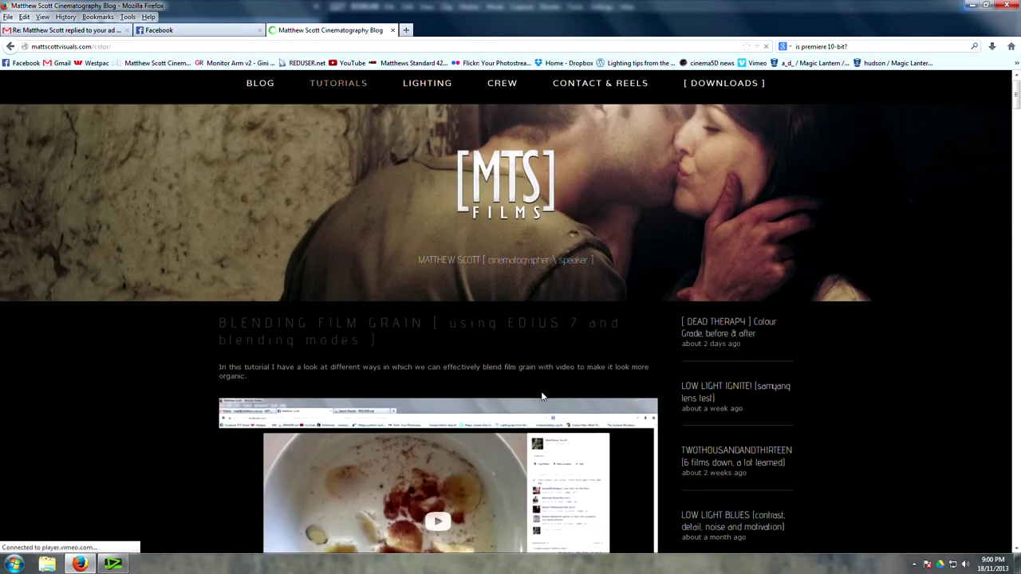
scroll(541, 397, "down", 10)
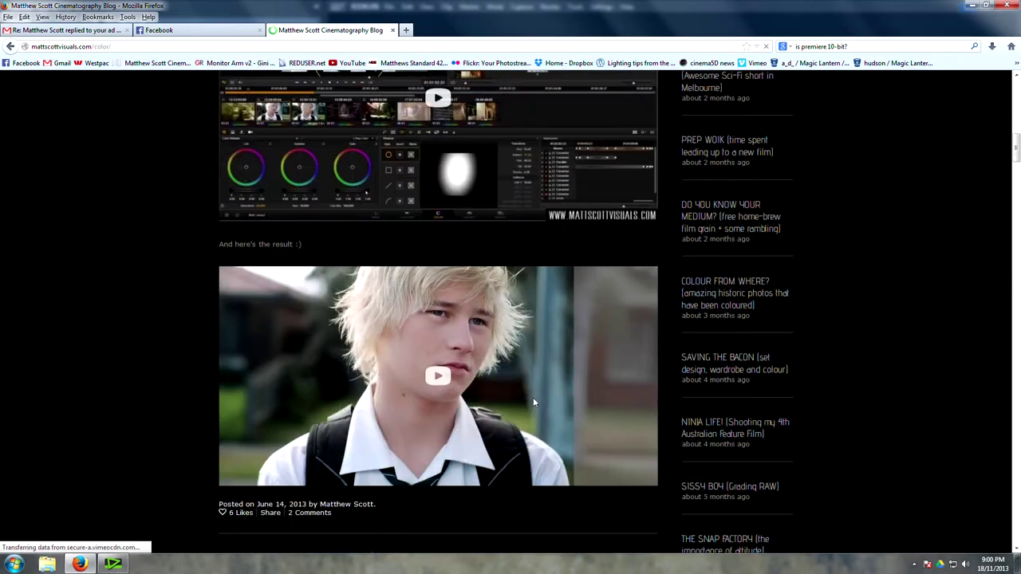
scroll(541, 371, "up", 12)
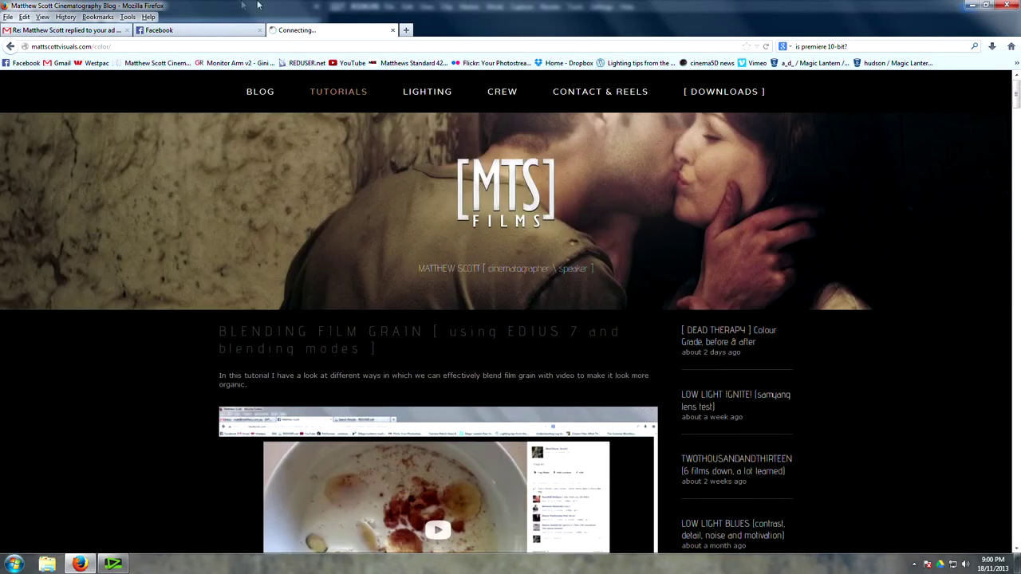
left_click(112, 563)
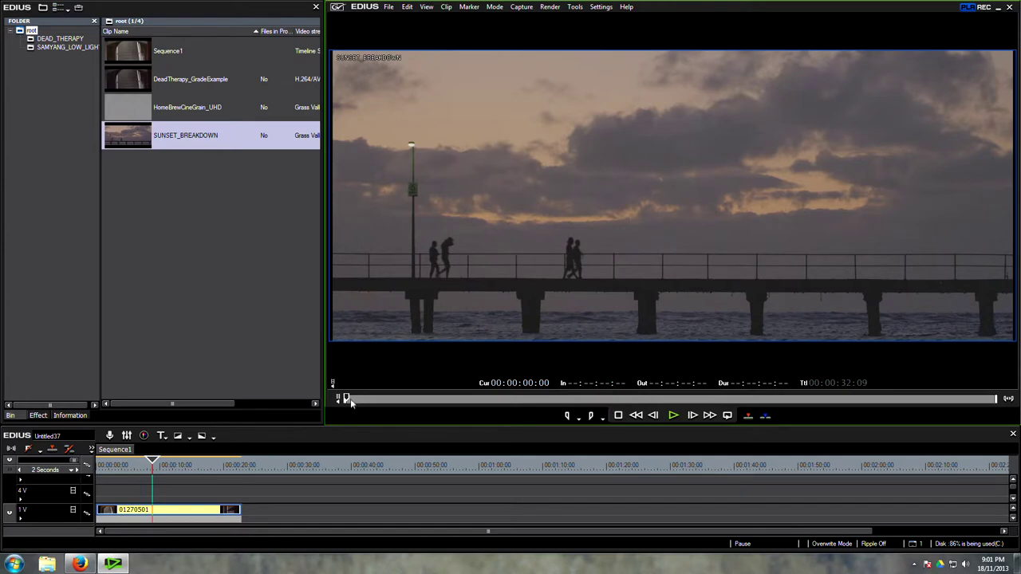
mouse_move(350, 399)
left_mouse_down()
mouse_move(512, 424)
mouse_move(344, 415)
left_mouse_up()
left_click_drag(348, 400, 549, 408)
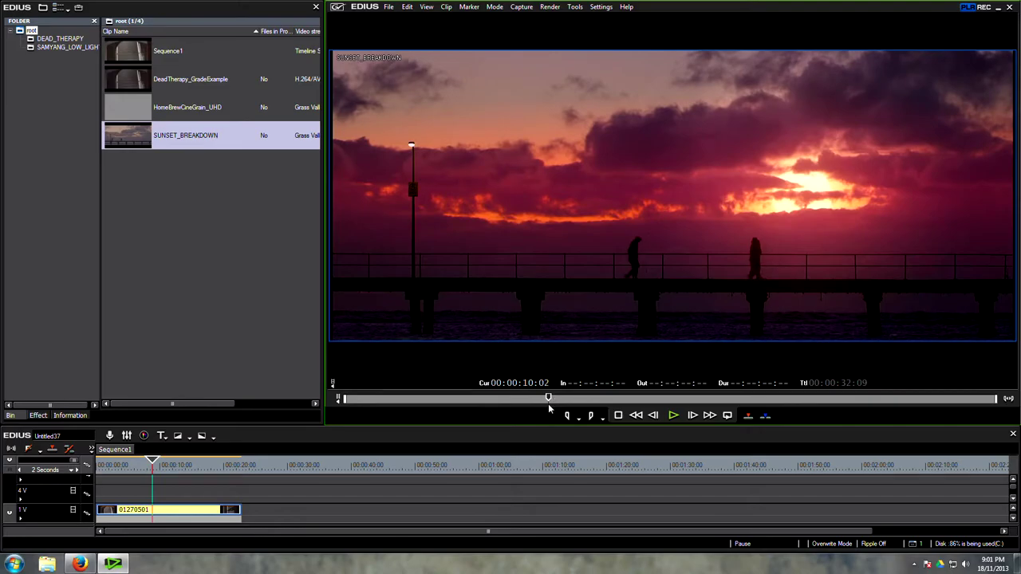
left_click(80, 563)
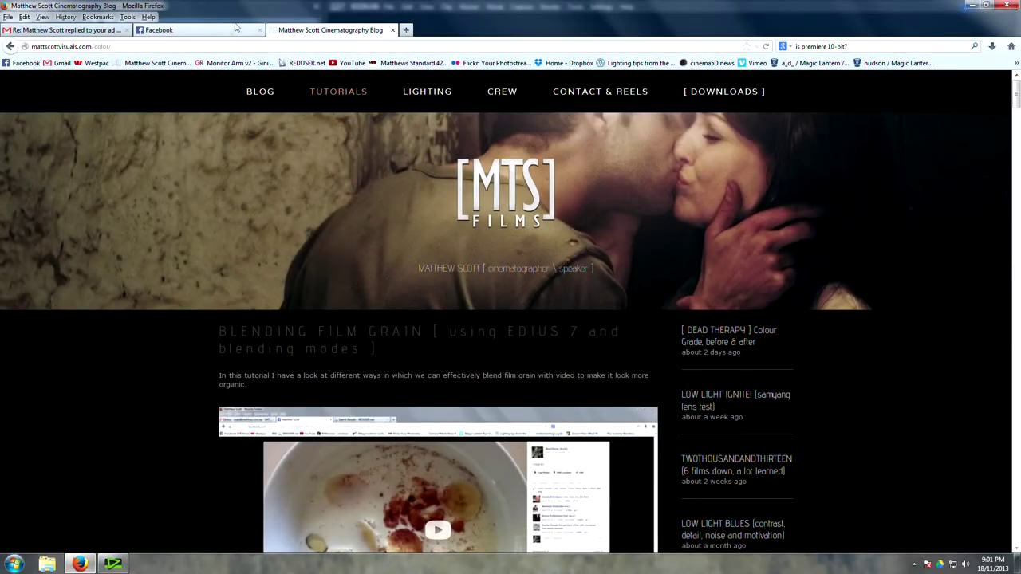
left_click(113, 564)
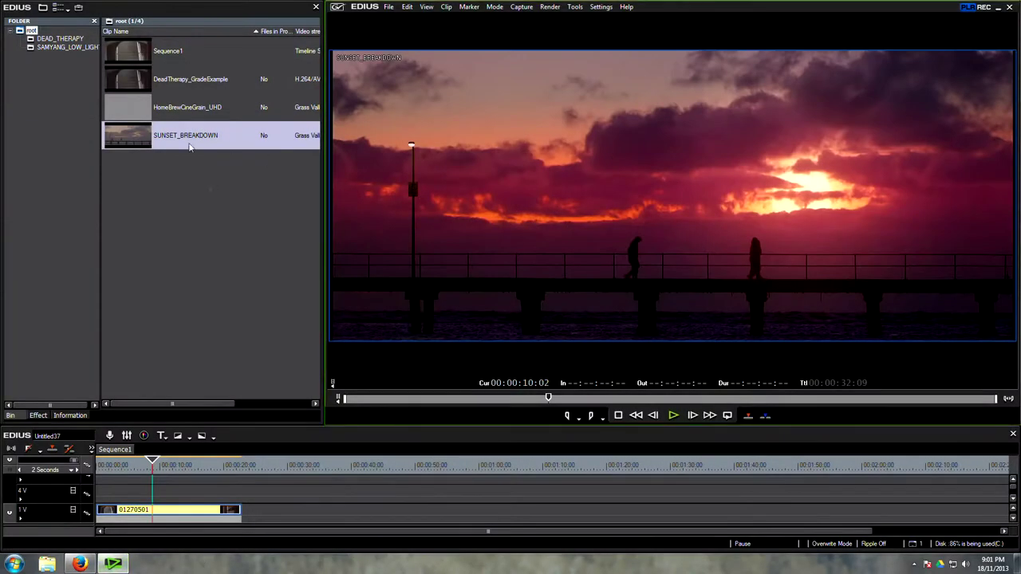
- Load DeadTherapy_GradeExample into the player, play it, and scrub to the stairwell frame at 00:00:09:14
double_click(137, 86)
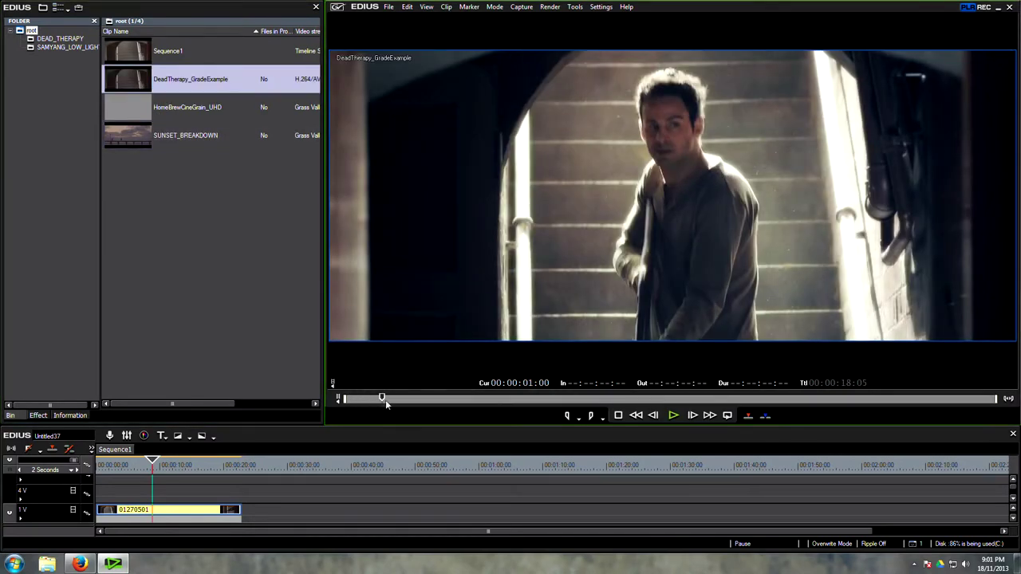
left_click_drag(386, 400, 658, 415)
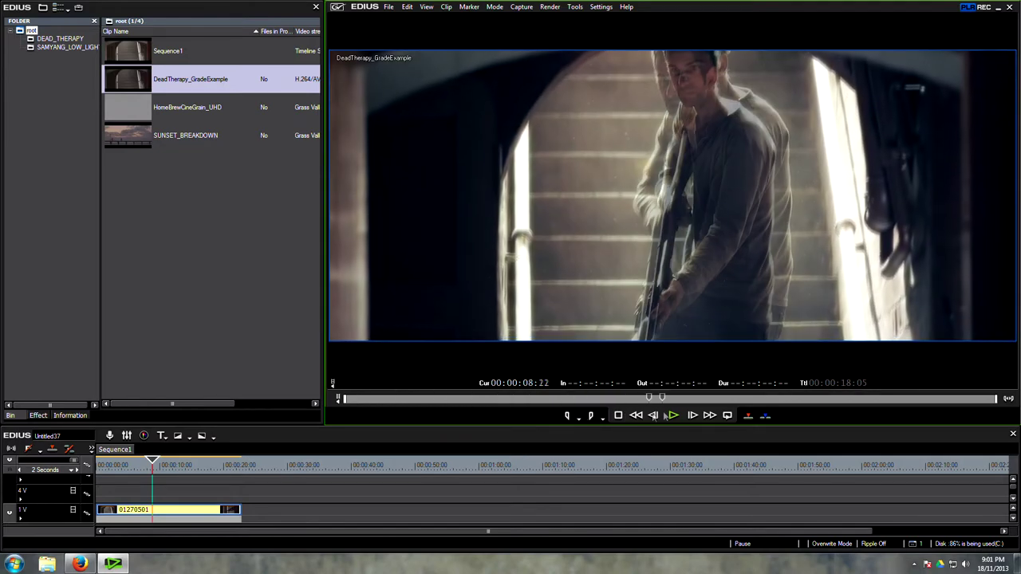
left_click(673, 414)
left_click(348, 399)
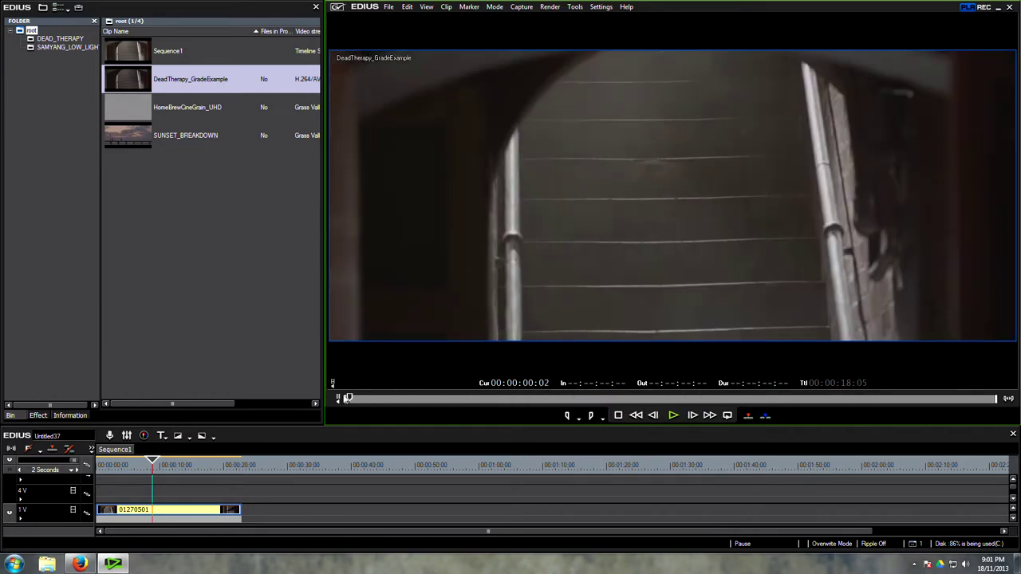
left_click_drag(346, 399, 694, 399)
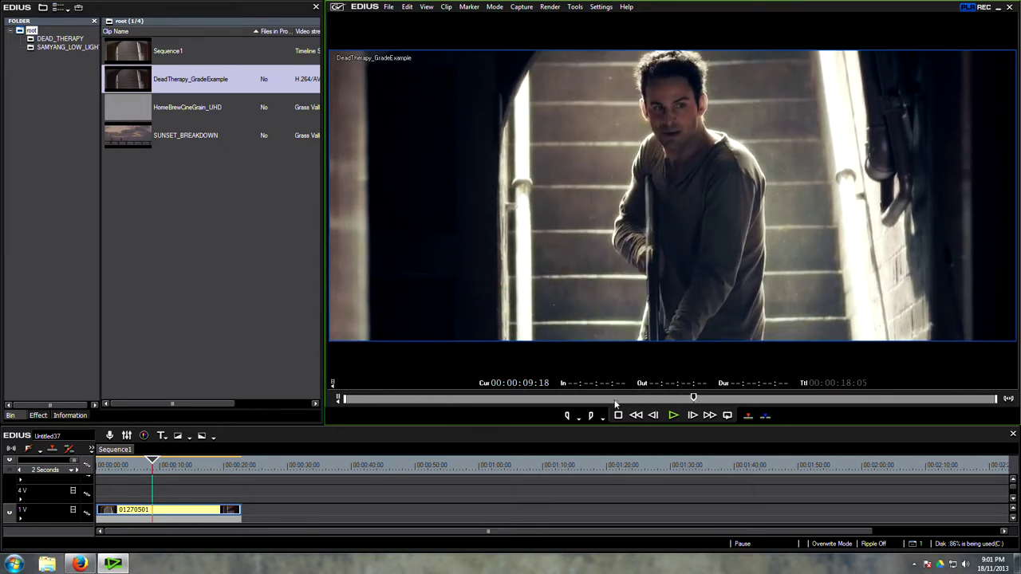
left_click_drag(615, 403, 690, 405)
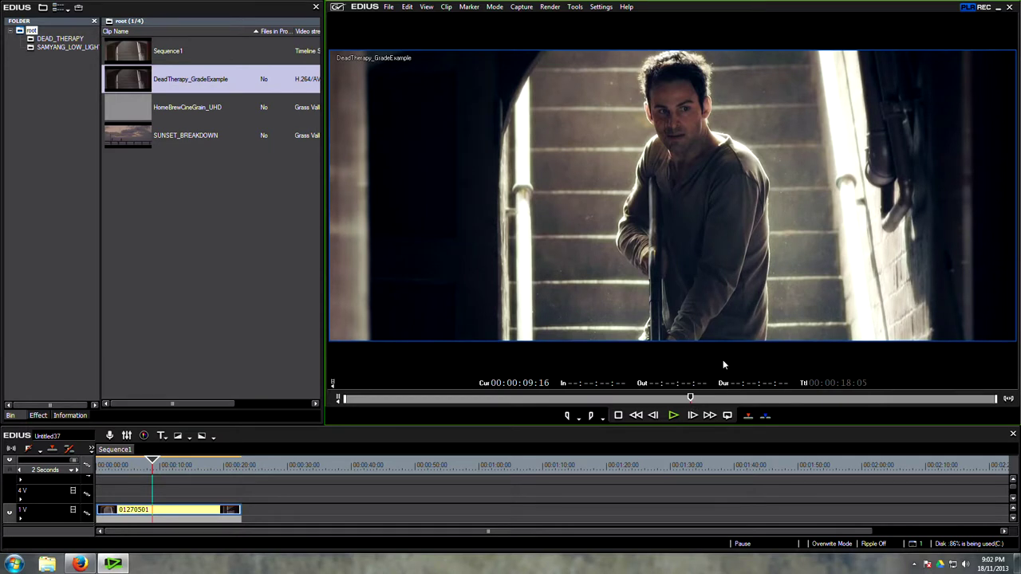
left_click_drag(693, 399, 692, 403)
left_click_drag(690, 398, 689, 403)
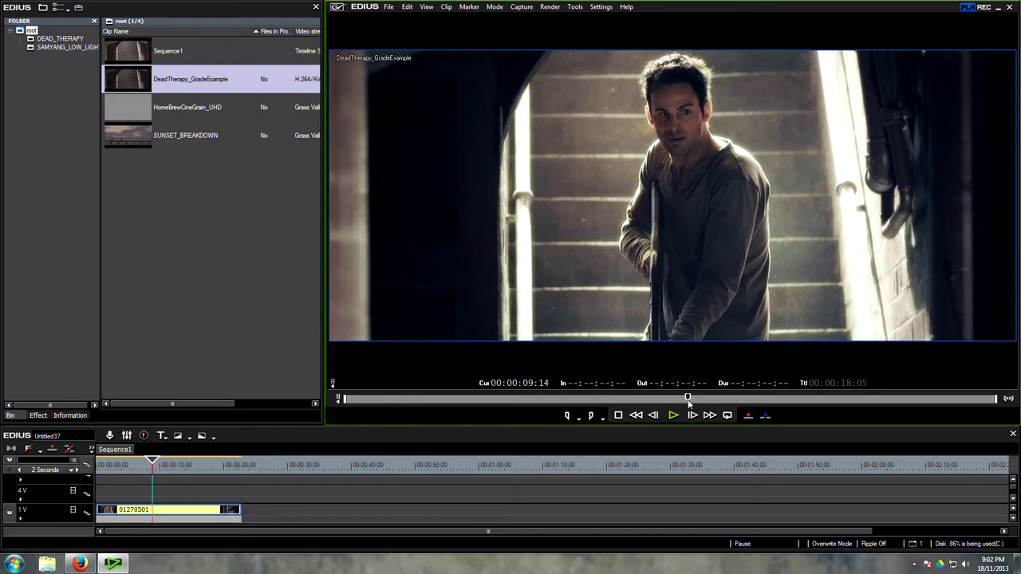
left_click_drag(551, 398, 735, 403)
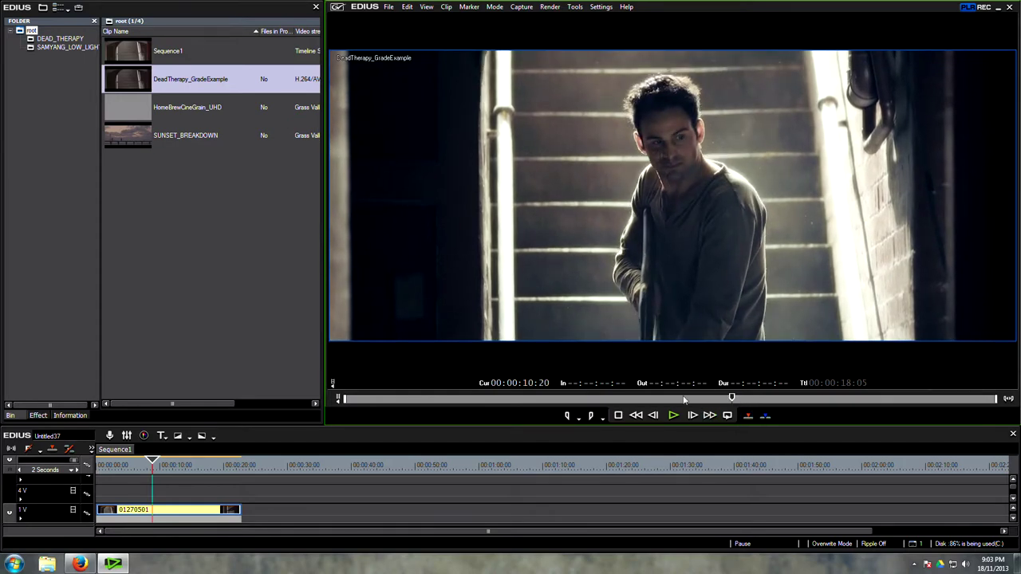
left_click_drag(535, 401, 672, 415)
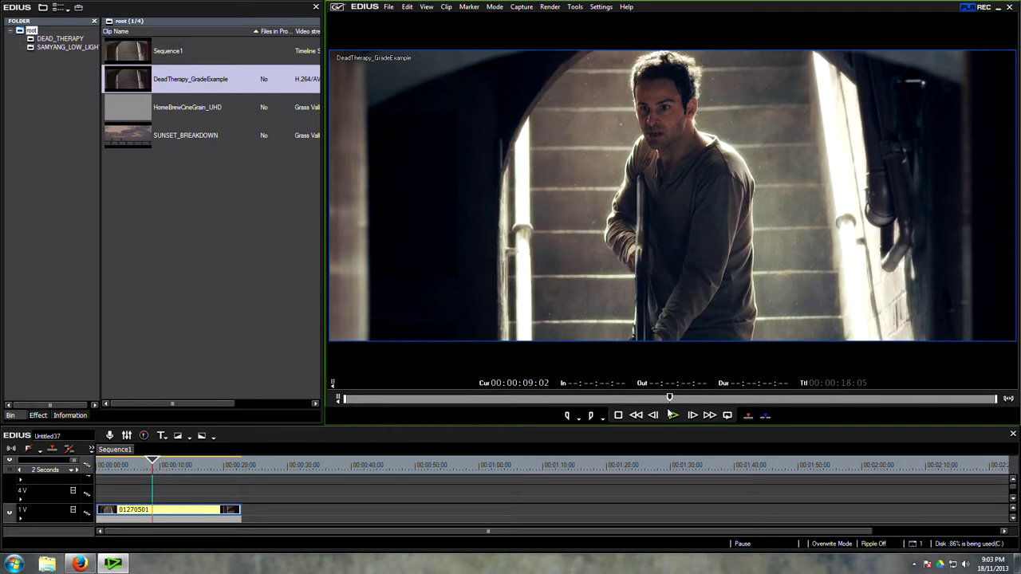
left_click_drag(355, 403, 382, 417)
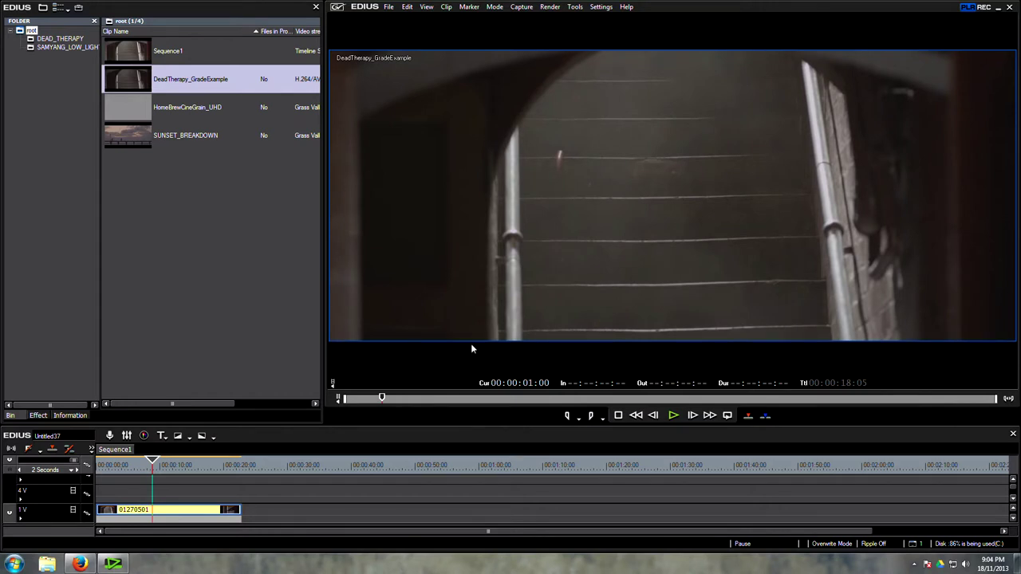
left_click_drag(358, 404, 409, 405)
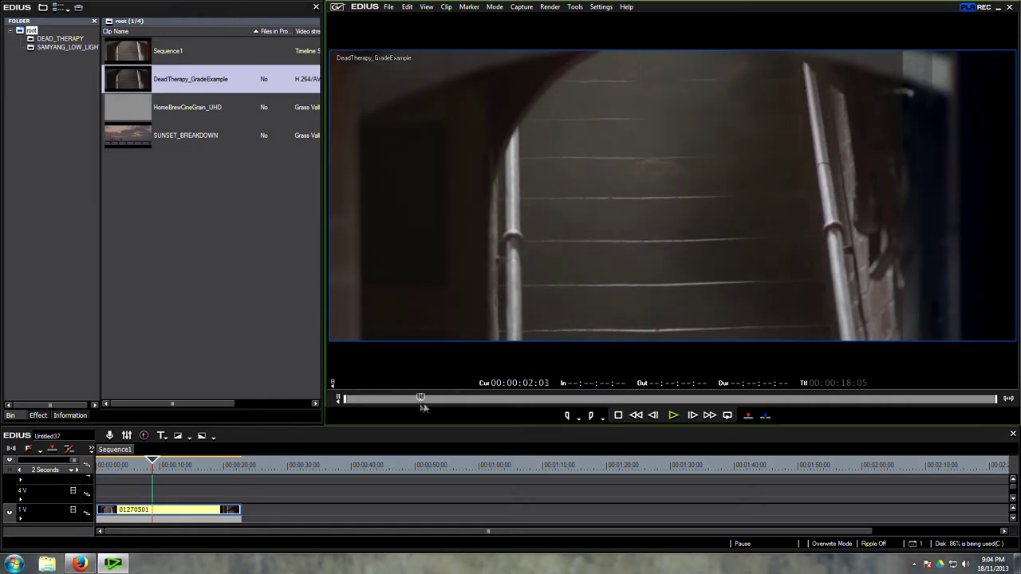
left_click_drag(423, 406, 621, 409)
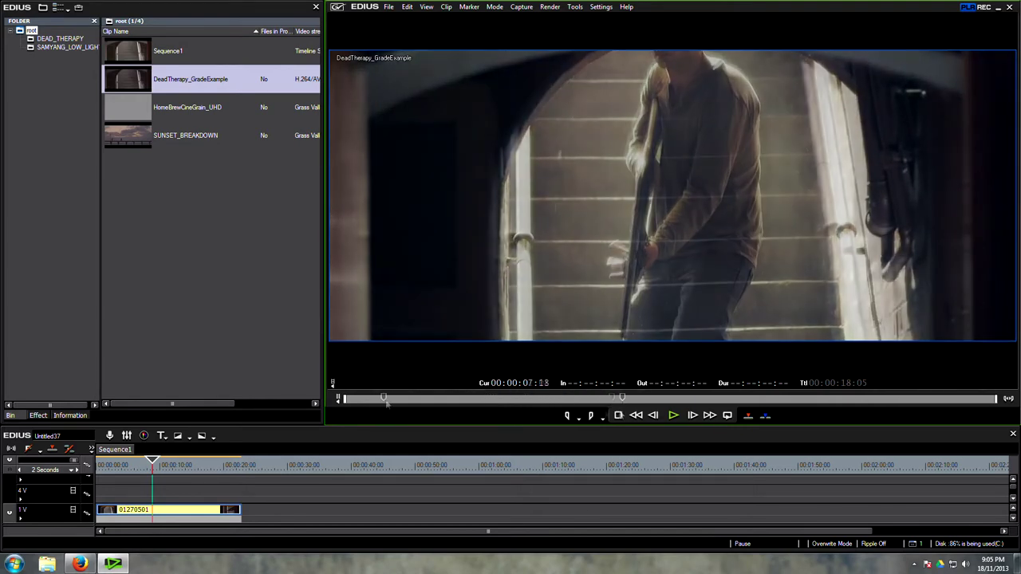
left_click_drag(386, 403, 464, 410)
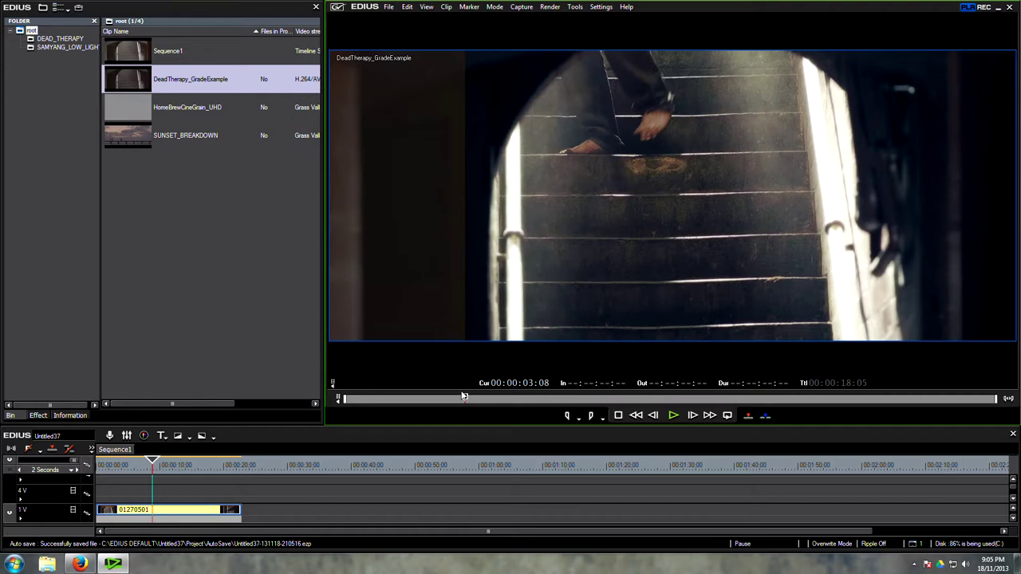
left_click_drag(463, 396, 458, 418)
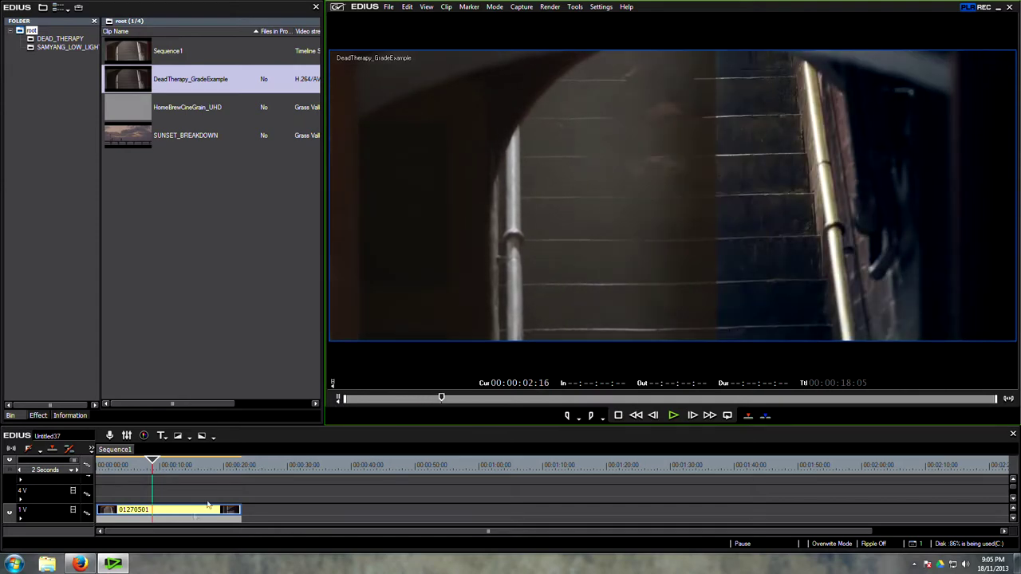
- Play Sequence1 in dual Player/Recorder view and cue clip 01270501 to 00:00:13:10
left_click(253, 266)
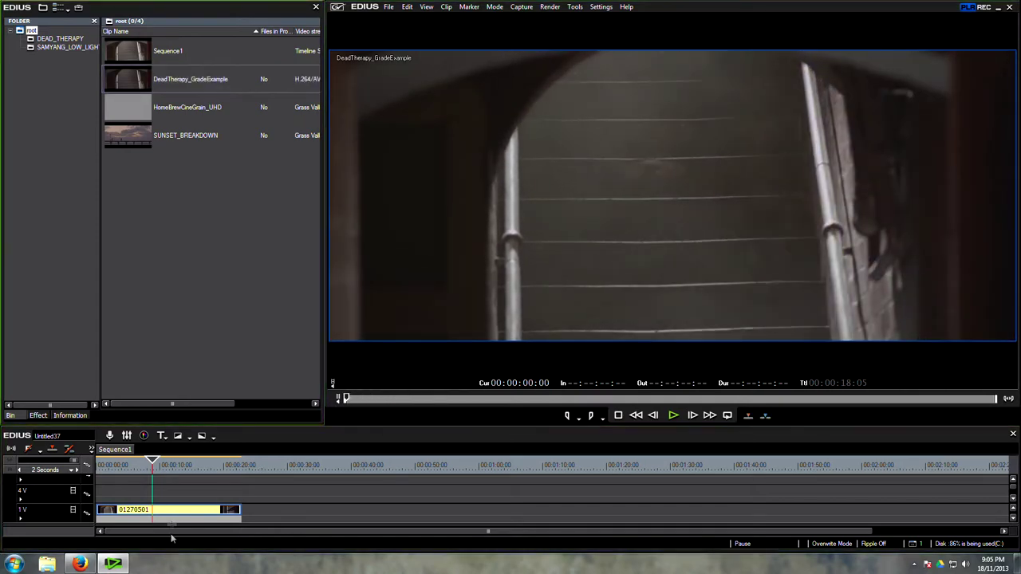
key("space")
key("ctrl+shift+f")
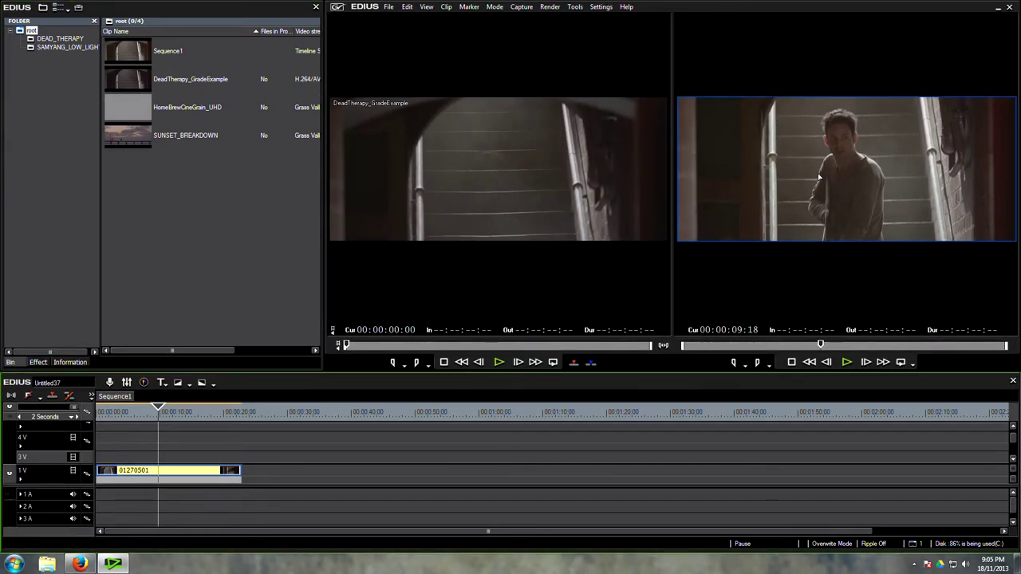
left_click_drag(148, 423, 182, 431)
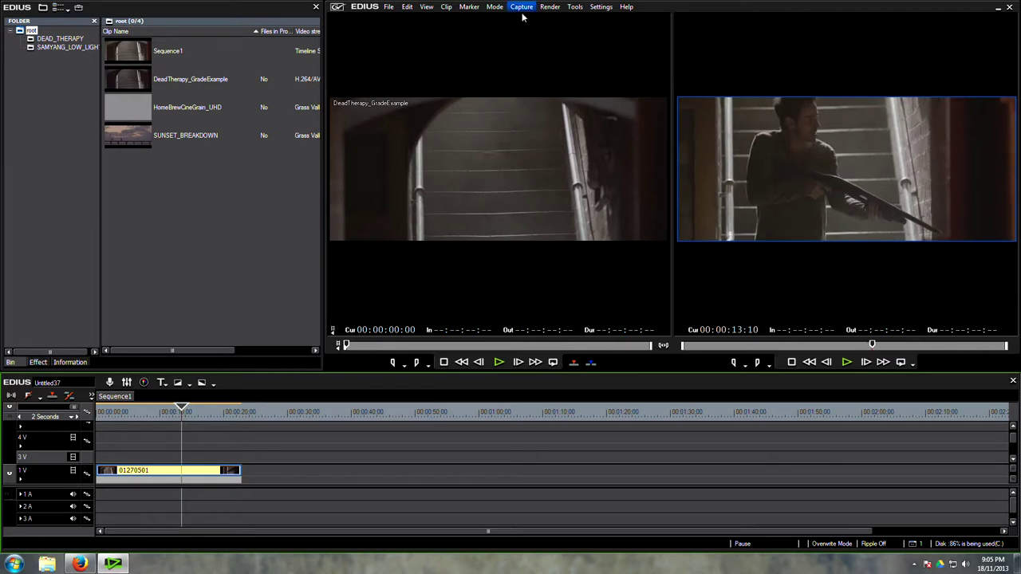
- Keep the Custom 1920 x 814 frame size in Project Settings, then show clip 01270501's Information panel
left_click(601, 6)
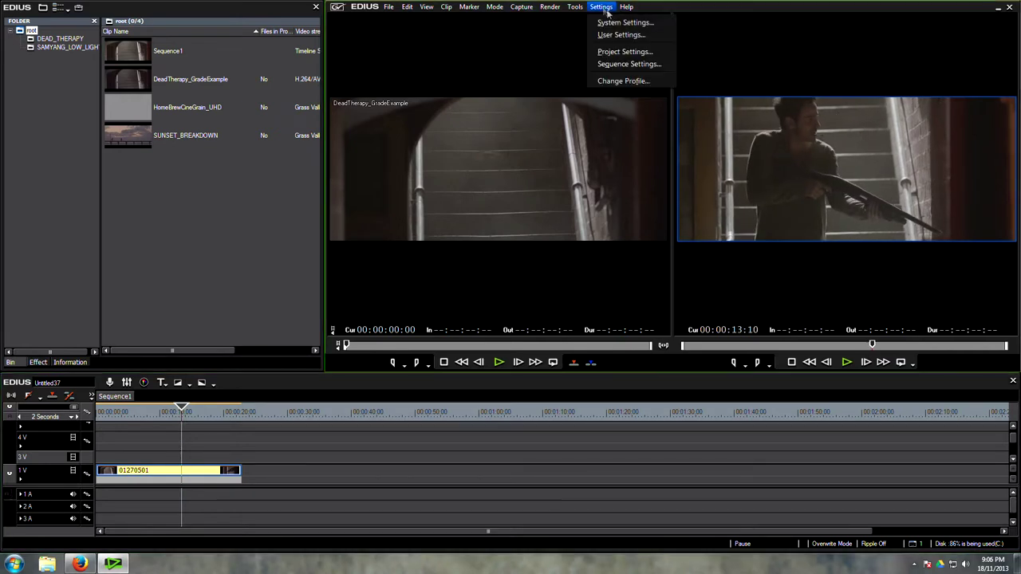
left_click(615, 52)
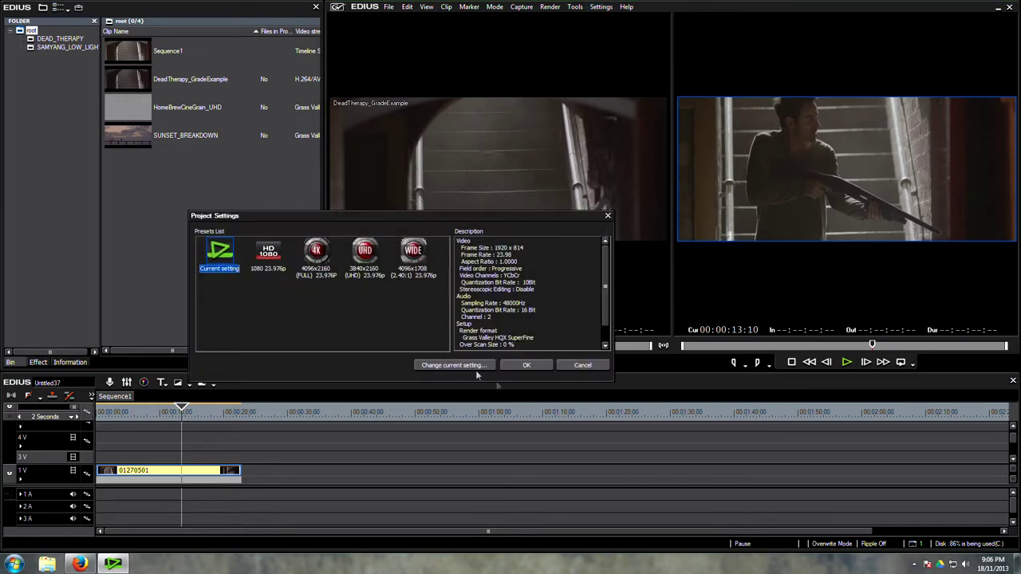
left_click(452, 365)
left_click(268, 207)
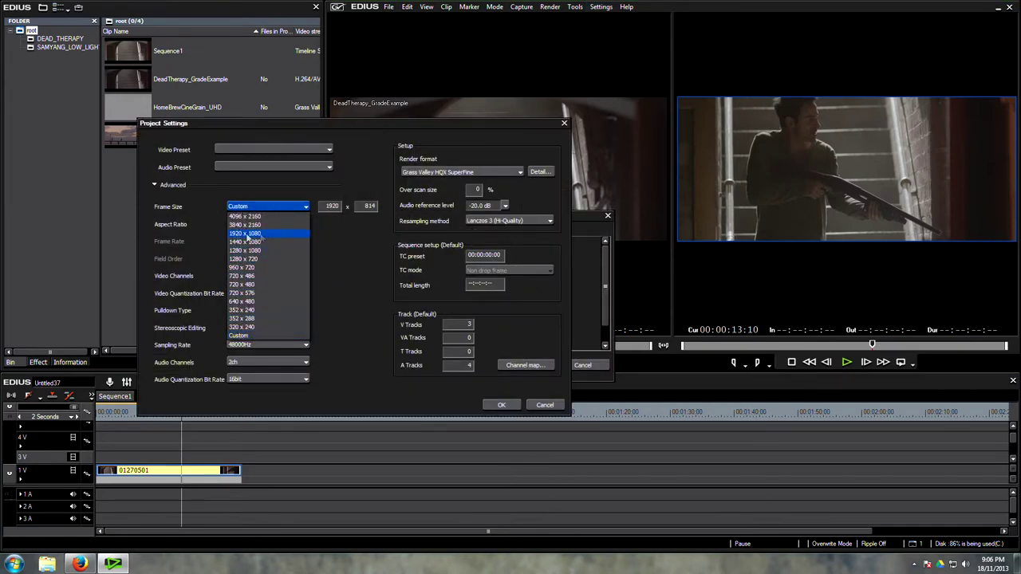
left_click(264, 335)
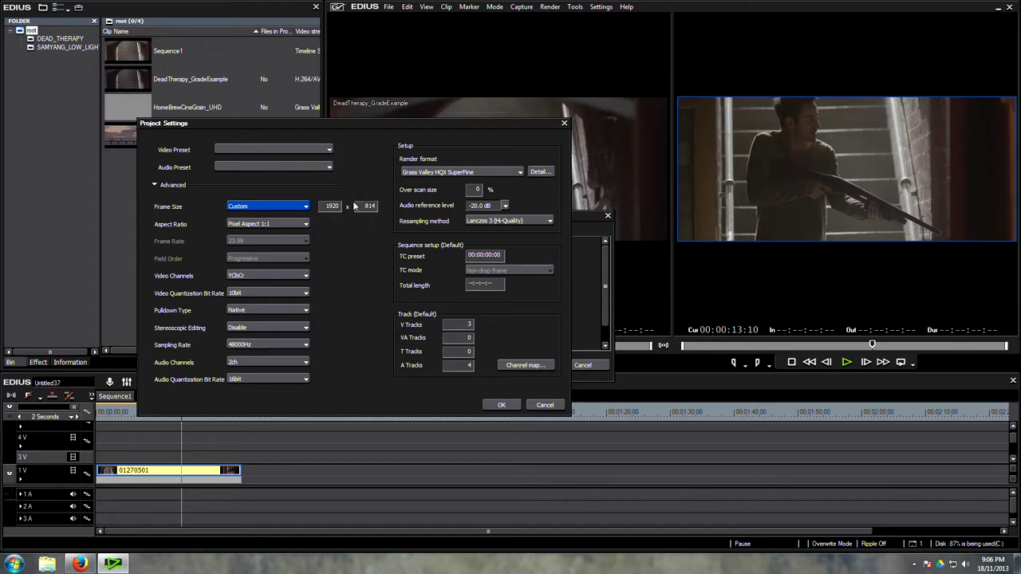
left_click(502, 405)
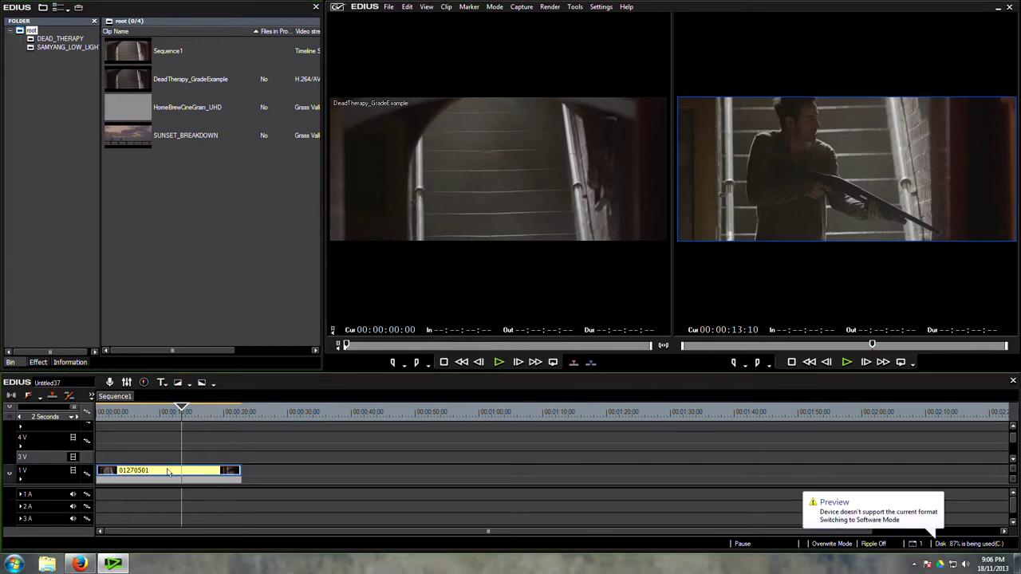
left_click(72, 362)
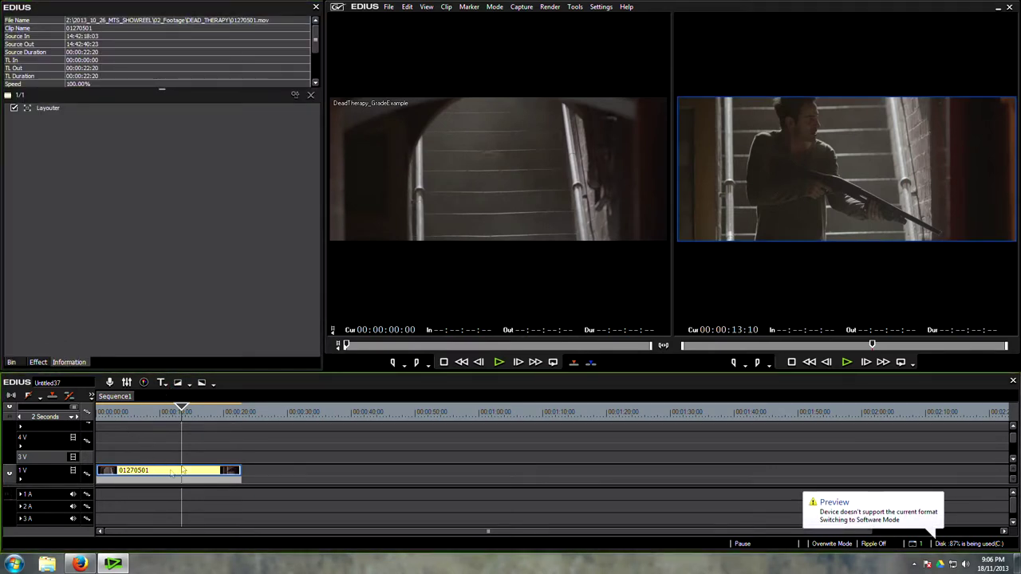
- Reset clip 01270501's Layouter to Default and apply Fit Width so it fills the frame
double_click(49, 107)
left_click_drag(163, 266, 298, 196)
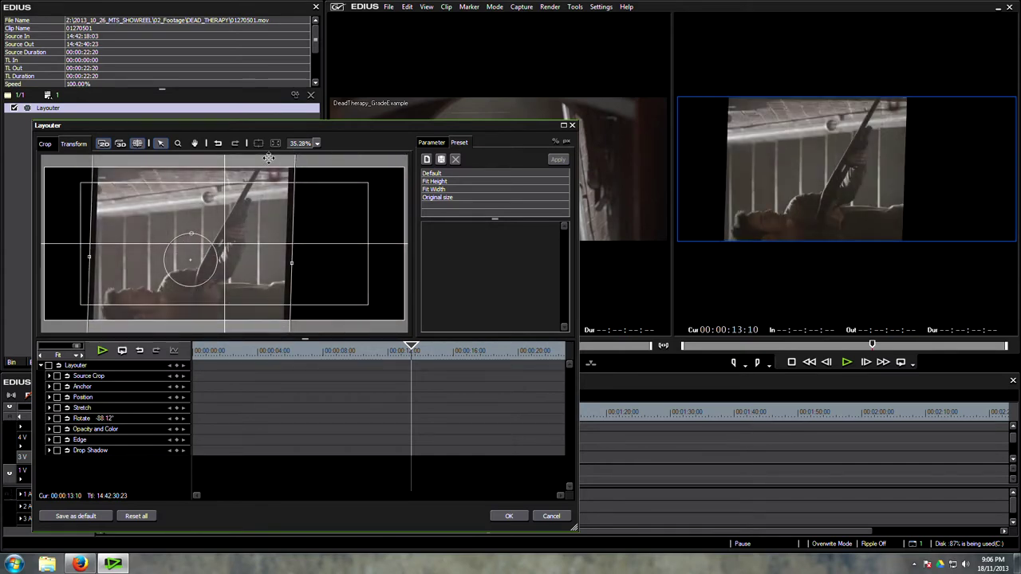
double_click(433, 174)
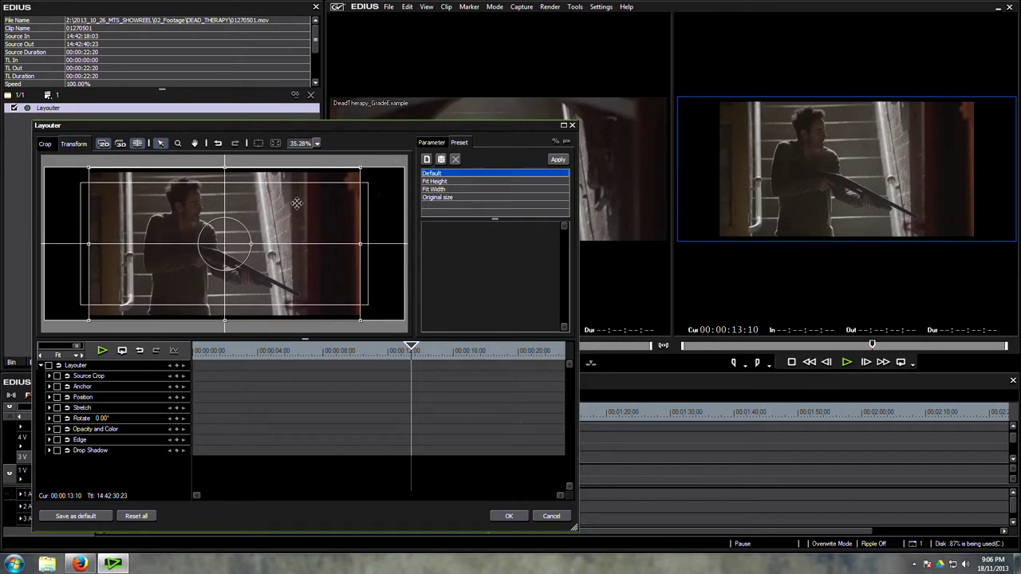
double_click(437, 189)
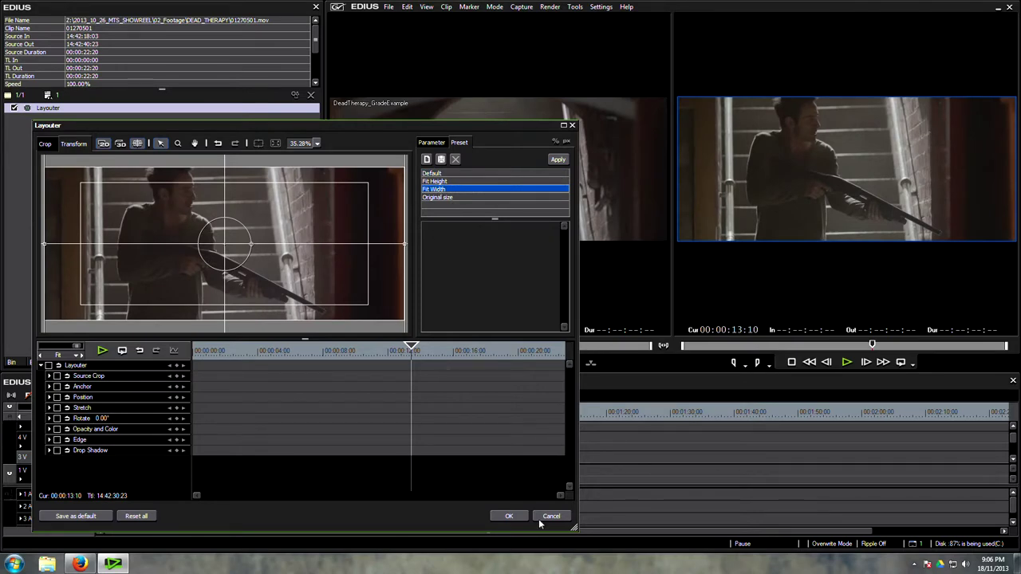
left_click(509, 516)
mouse_move(163, 413)
left_mouse_down()
mouse_move(123, 417)
mouse_move(183, 430)
mouse_move(148, 429)
mouse_move(180, 430)
mouse_move(167, 430)
left_mouse_up()
- Match the graded example at 00:00:09:17 with a sequence frame near 00:00:08:18, then open the scopes
left_click(130, 323)
left_click_drag(445, 349, 508, 352)
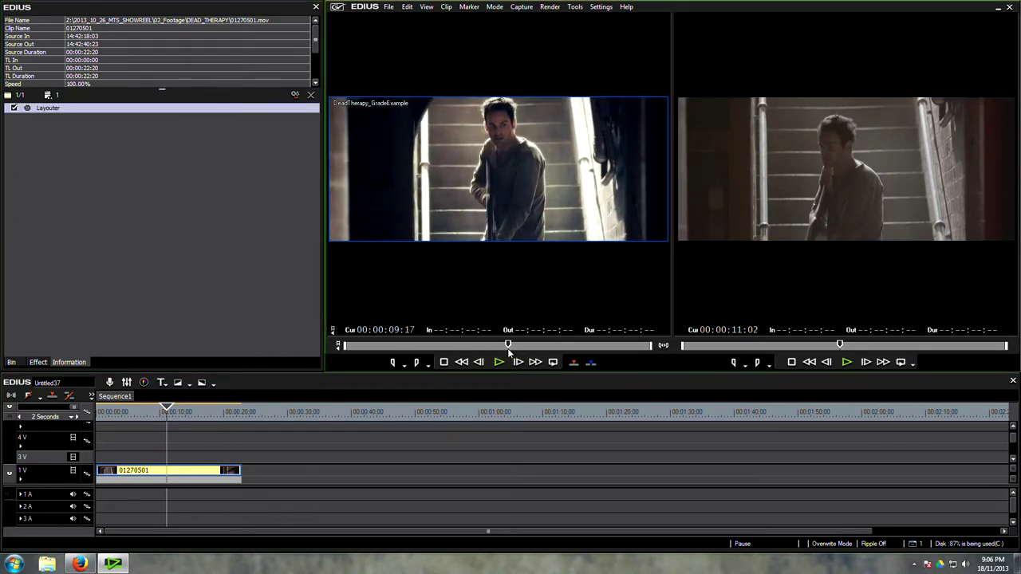
mouse_move(167, 415)
left_mouse_down()
mouse_move(139, 421)
mouse_move(153, 423)
left_mouse_up()
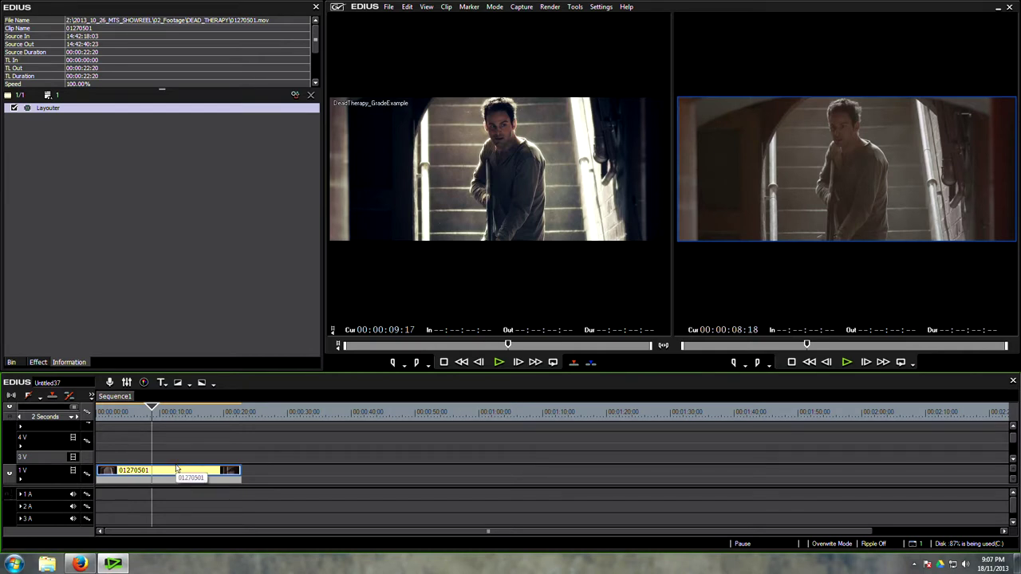
key("ctrl+shift+v")
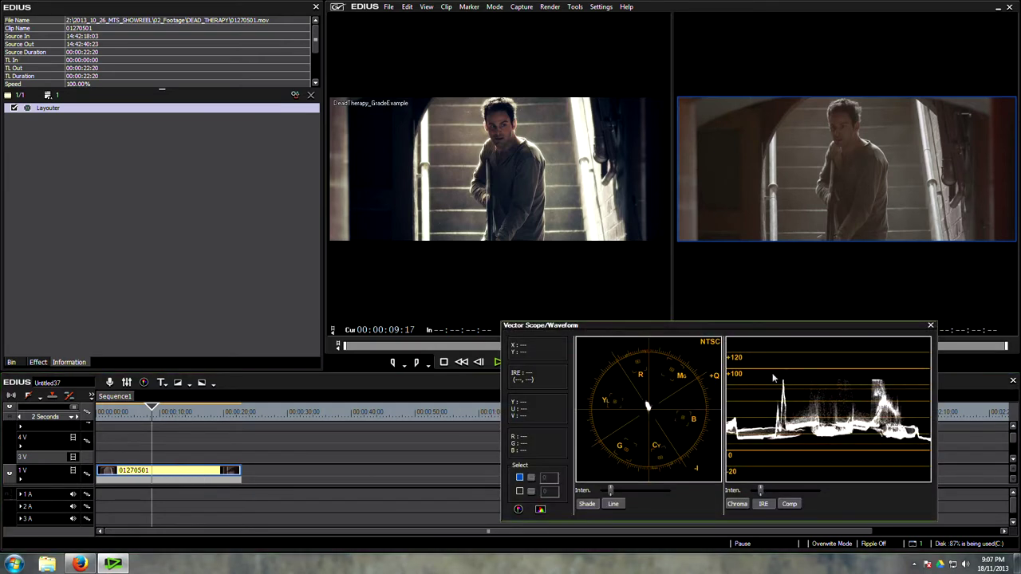
- Move the scopes window aside, apply Color Balance to clip 01270501, and open its settings
left_click_drag(788, 328, 533, 147)
left_click(38, 362)
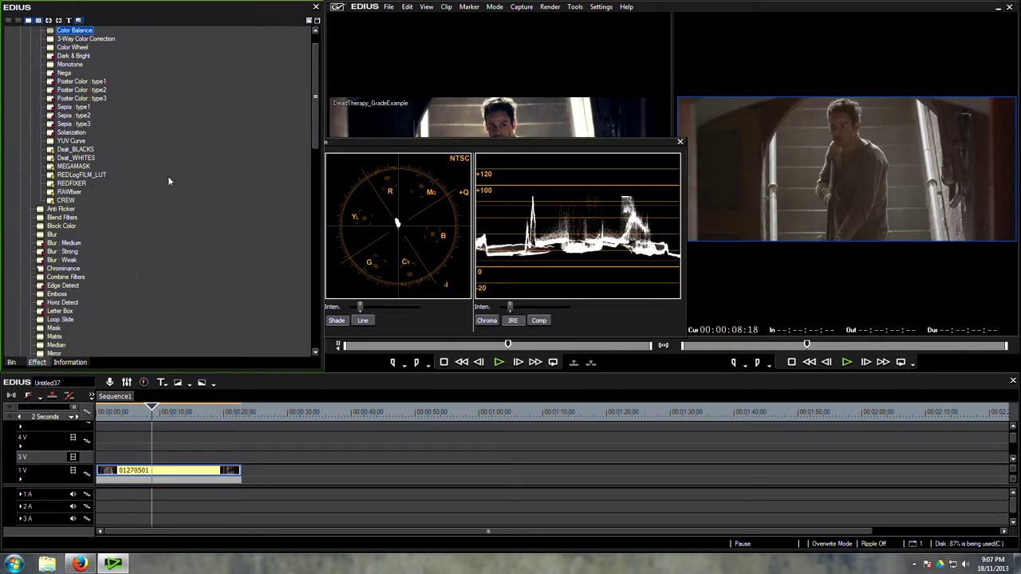
left_click_drag(73, 58, 176, 469)
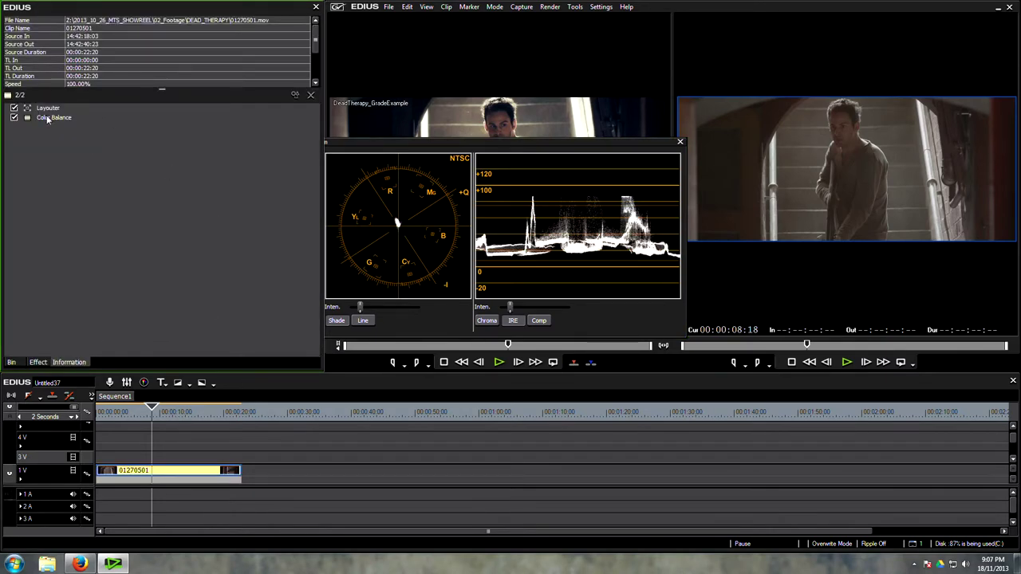
double_click(53, 117)
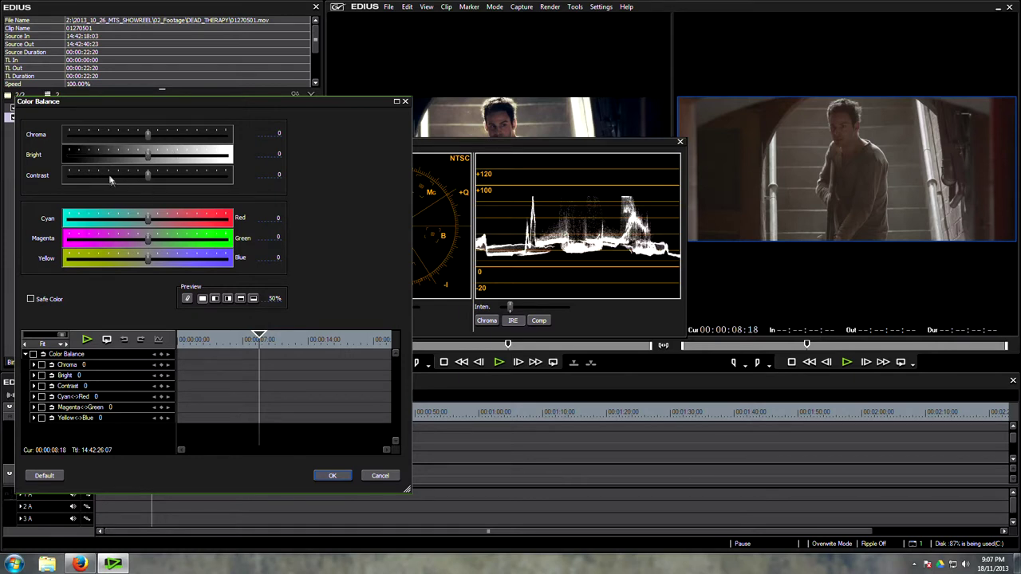
- Try Contrast values up to about 12, then boost Chroma and shift Cyan–Red slightly toward cyan
left_click_drag(150, 181, 158, 182)
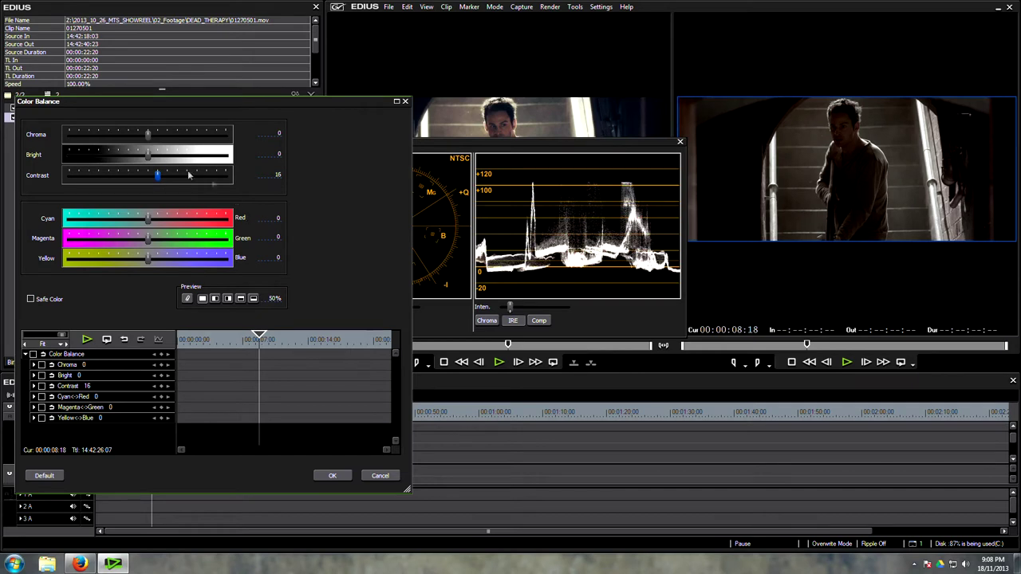
left_click_drag(156, 177, 150, 177)
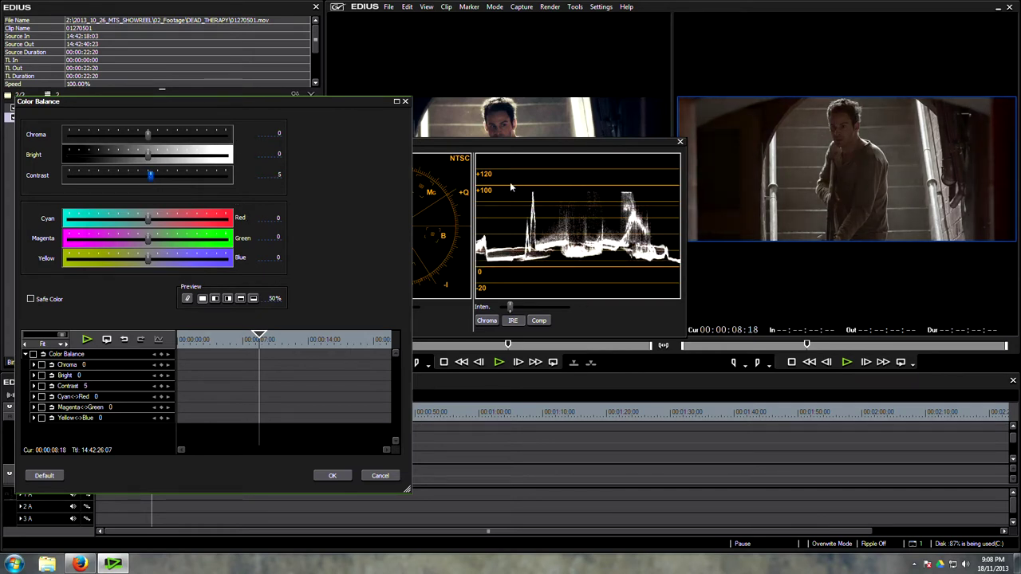
left_click_drag(150, 177, 147, 179)
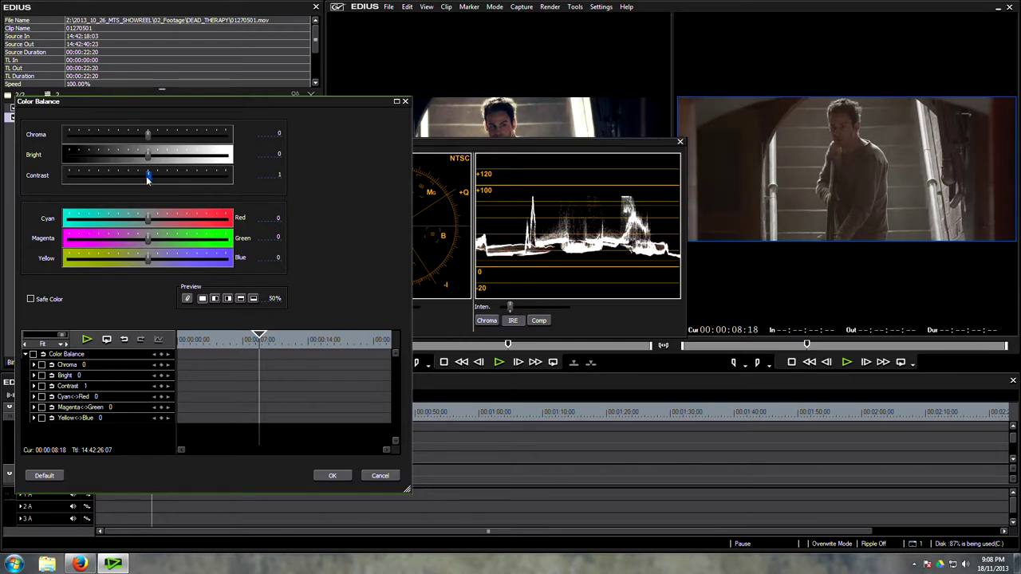
left_click_drag(147, 179, 154, 180)
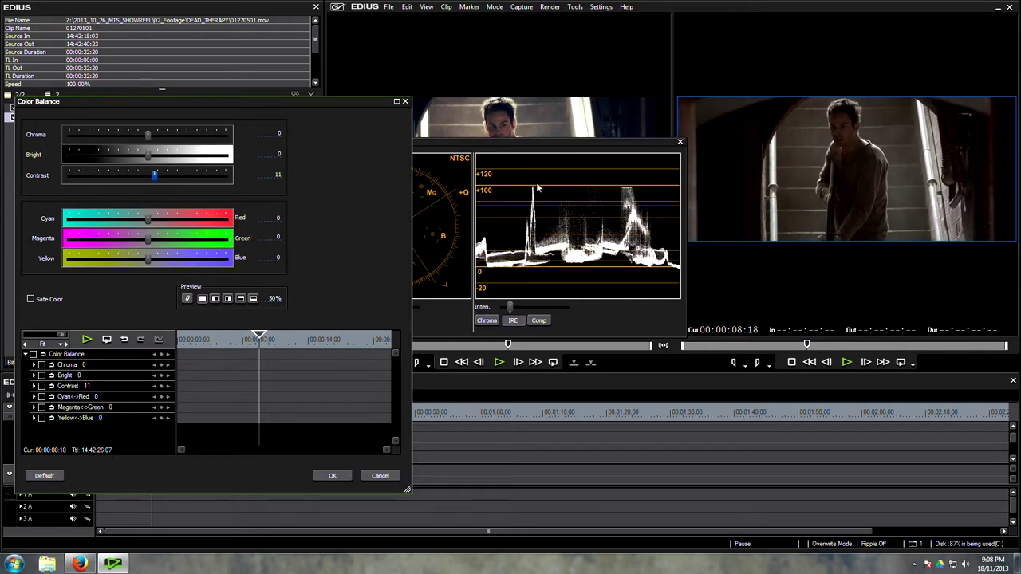
left_click(272, 298)
left_click_drag(149, 135, 166, 138)
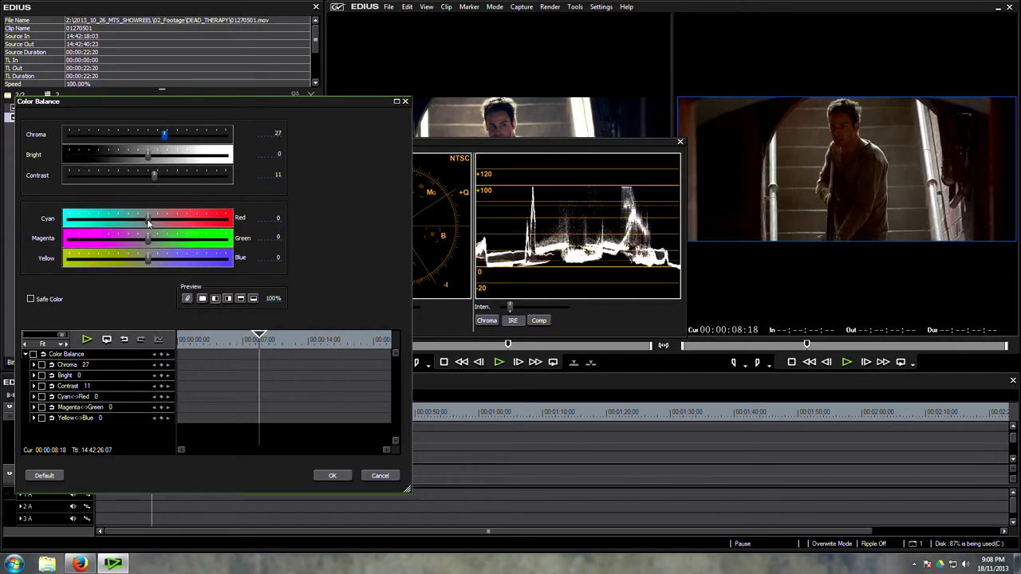
left_click_drag(149, 223, 144, 223)
left_click(276, 301)
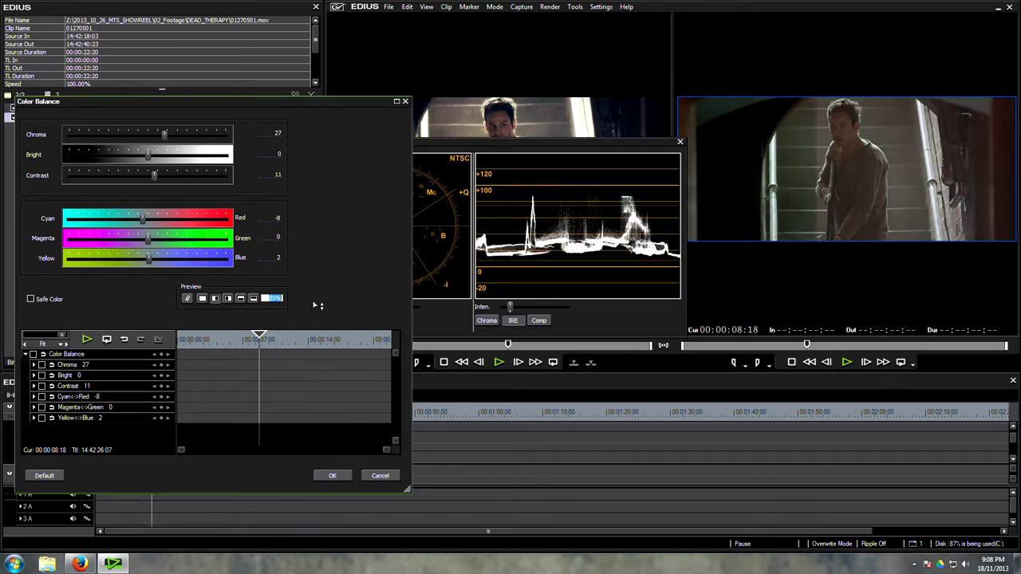
- Reset Chroma and Contrast to 0, test saturation again, then cancel the Color Balance changes
left_click(276, 136)
type("0")
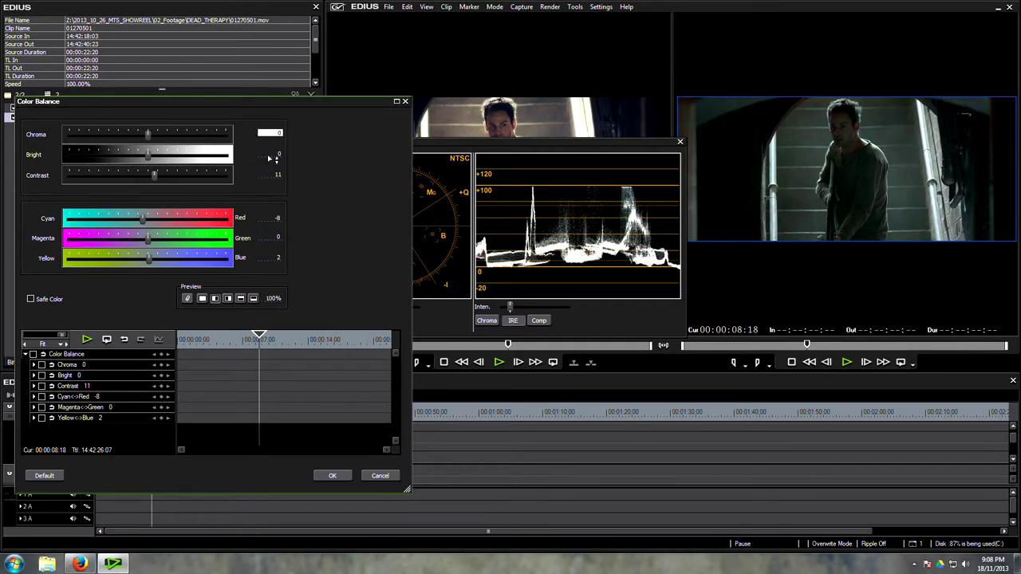
left_click(270, 173)
type("0")
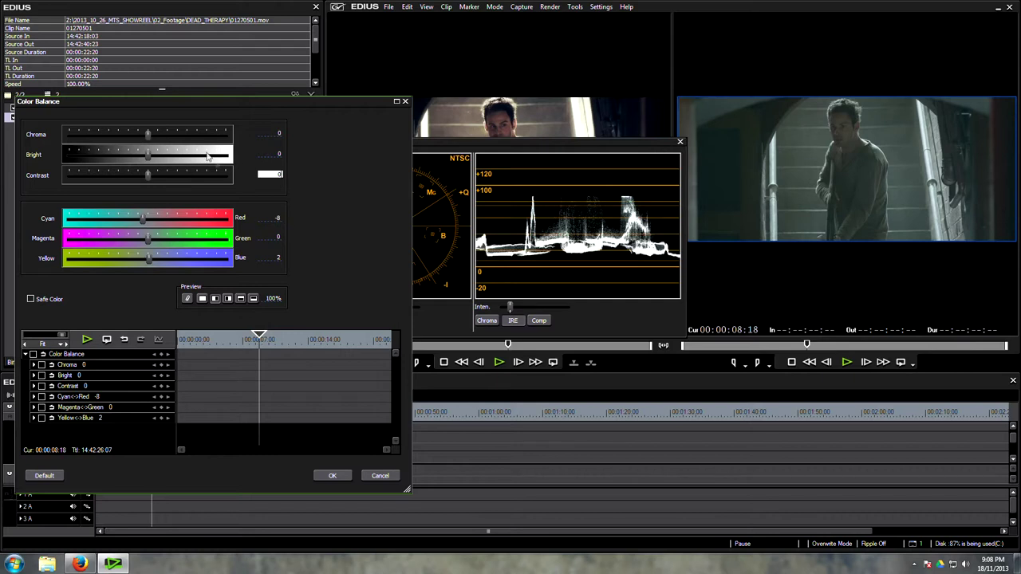
left_click_drag(148, 138, 181, 138)
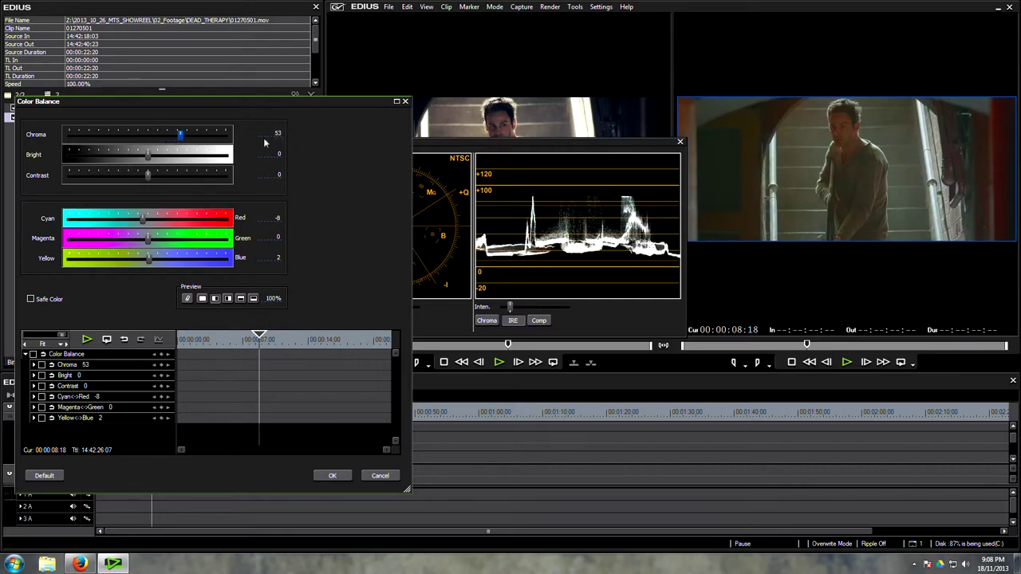
left_click_drag(178, 139, 154, 138)
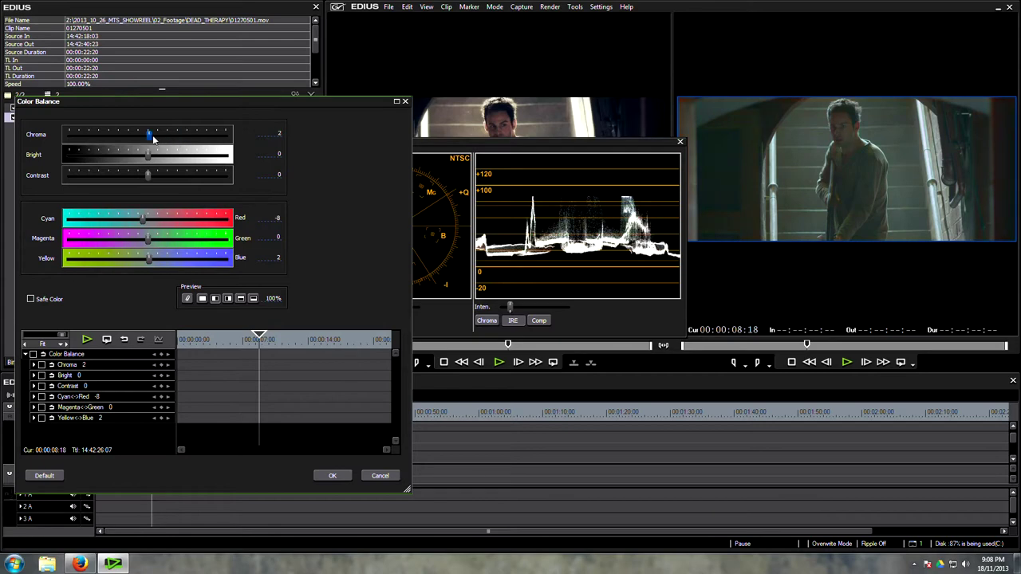
left_click(385, 473)
- Replace Color Balance with a YUV Curve filter on clip 01270501 and open its settings
key("Delete")
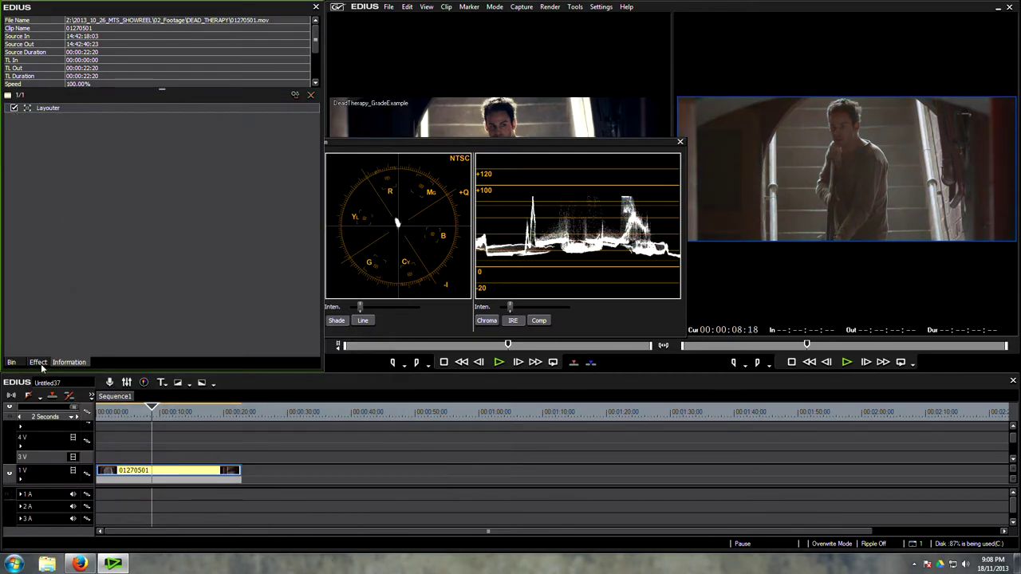
left_click(39, 363)
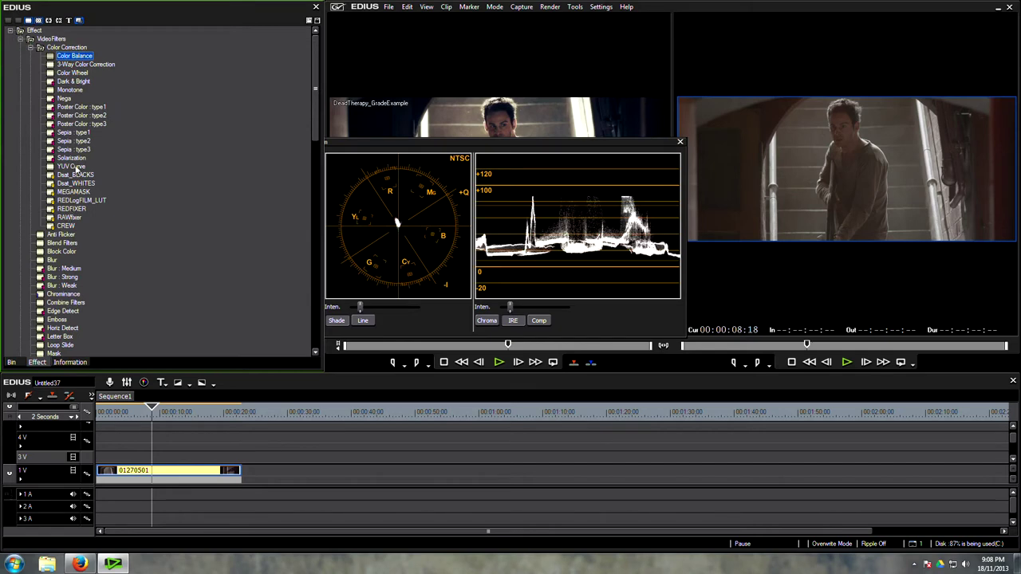
left_click_drag(72, 168, 204, 471)
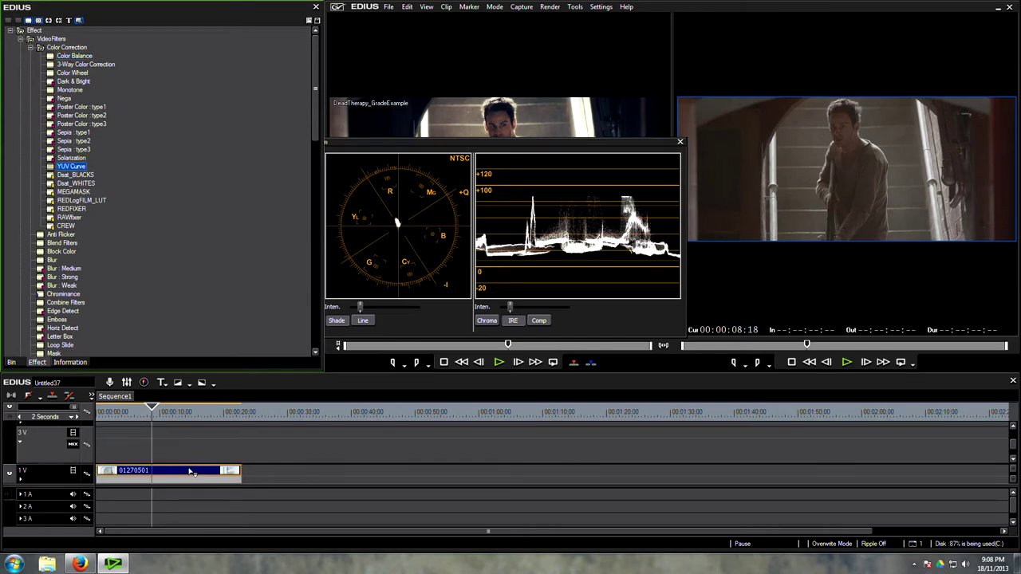
double_click(44, 117)
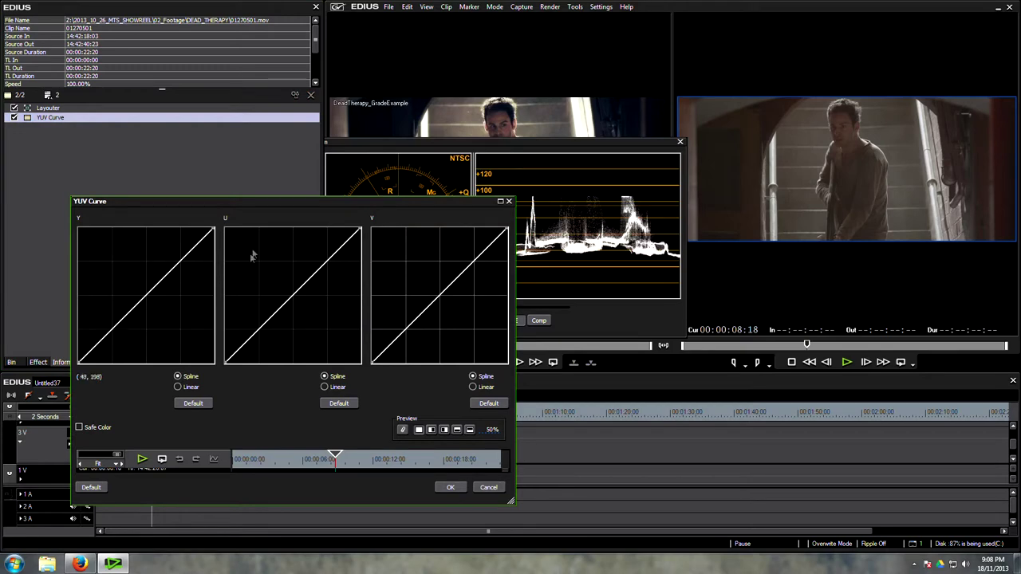
left_click_drag(345, 198, 312, 162)
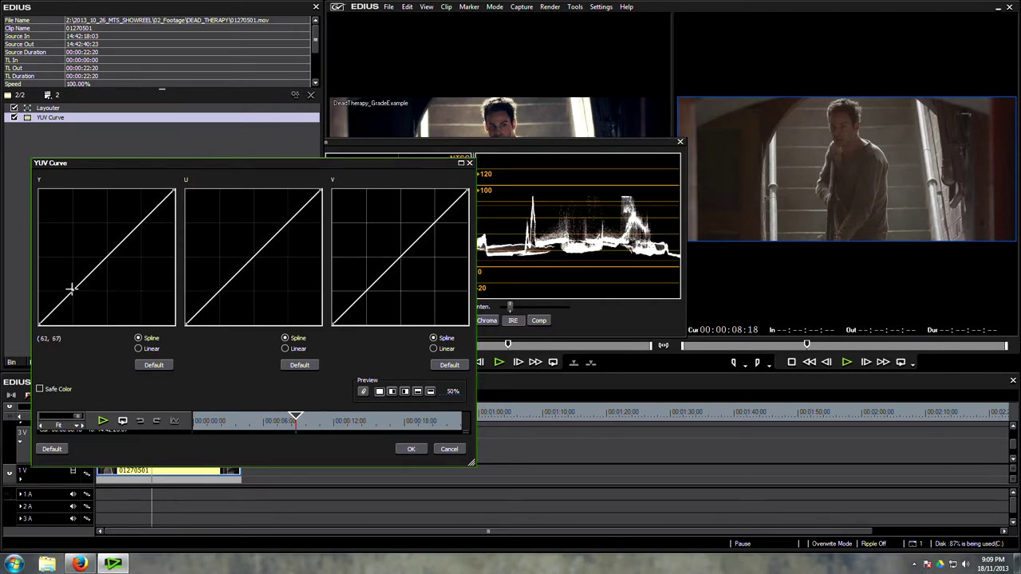
- Add two points to the Y curve and shape an S-curve with darker shadows and brighter highlights
left_click(100, 262)
left_click(148, 217)
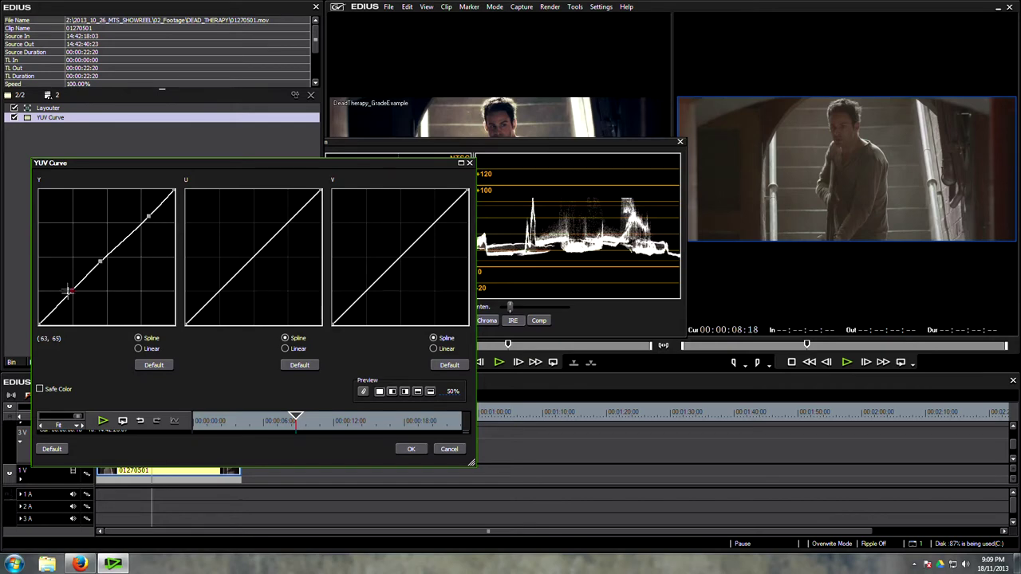
mouse_move(69, 292)
left_mouse_down()
mouse_move(73, 308)
mouse_move(47, 292)
mouse_move(55, 307)
mouse_move(51, 298)
mouse_move(56, 307)
mouse_move(151, 219)
mouse_move(74, 308)
left_mouse_up()
left_click_drag(131, 249, 118, 228)
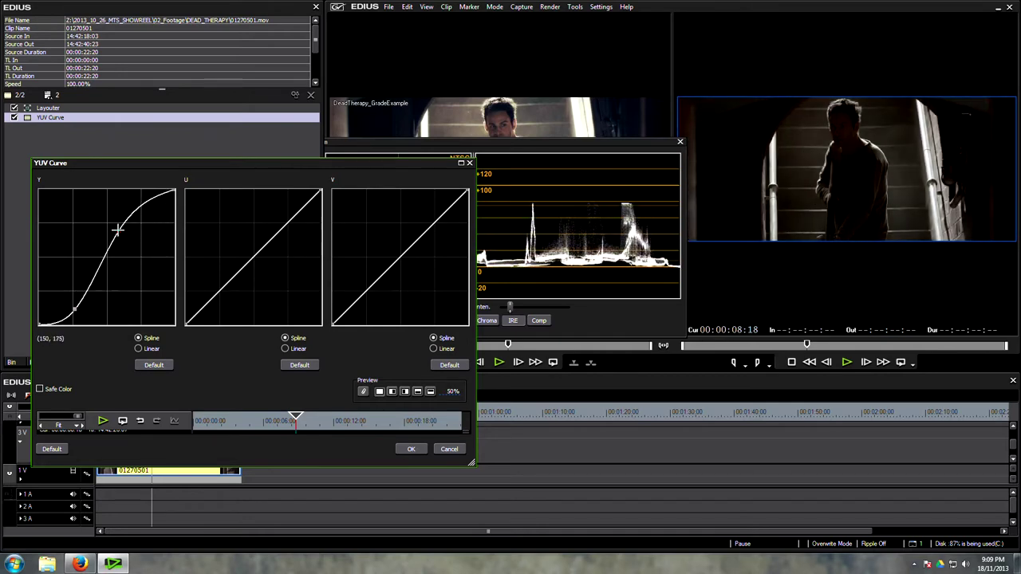
left_click_drag(84, 303, 70, 303)
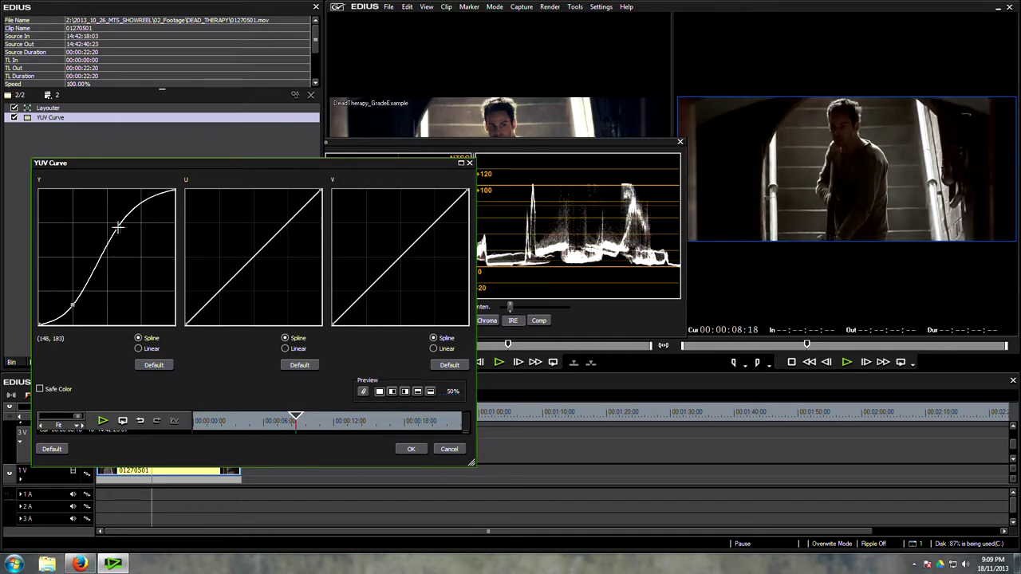
left_click_drag(118, 228, 114, 220)
left_click(84, 299)
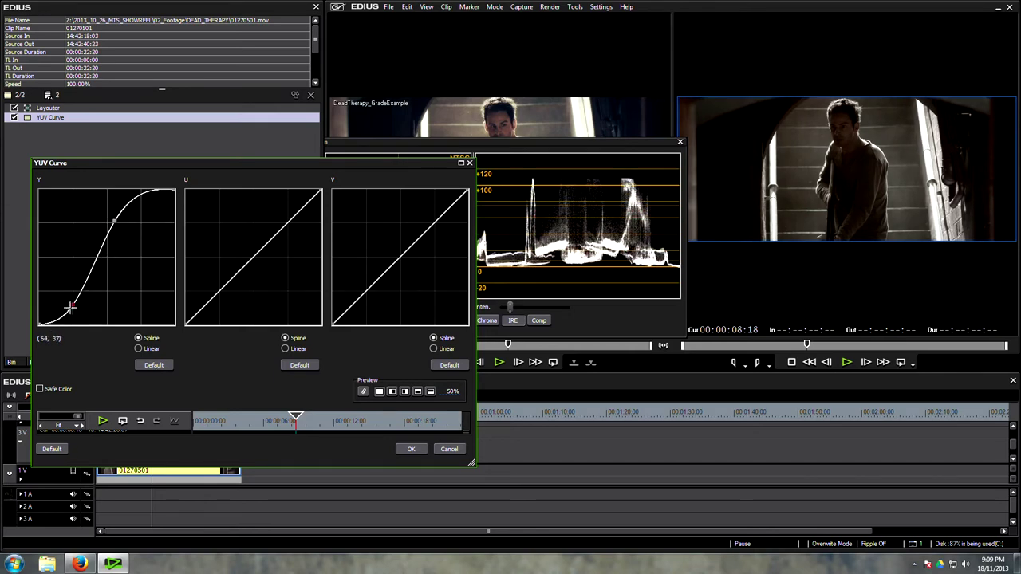
left_click_drag(73, 304, 70, 309)
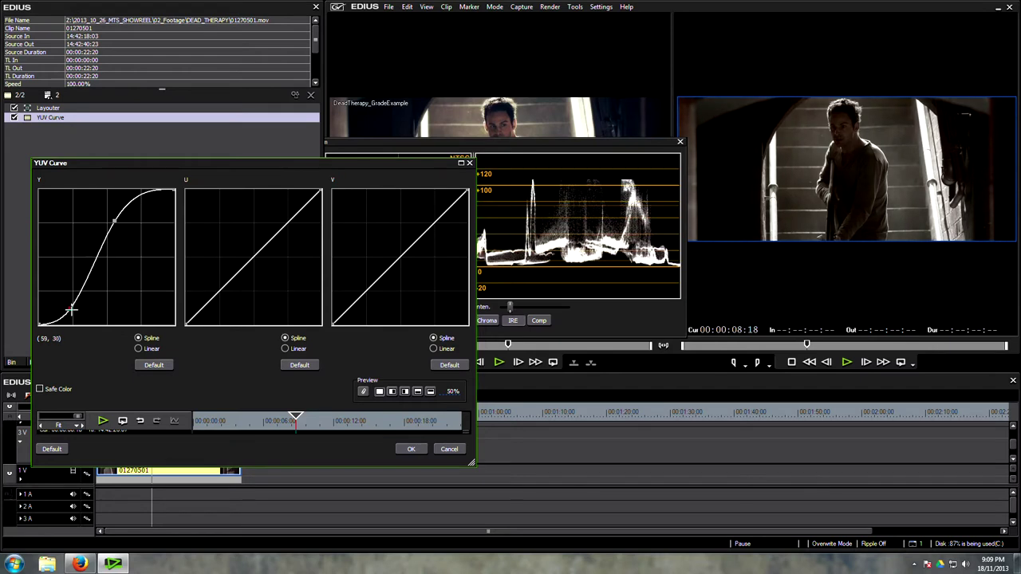
left_click_drag(114, 221, 118, 228)
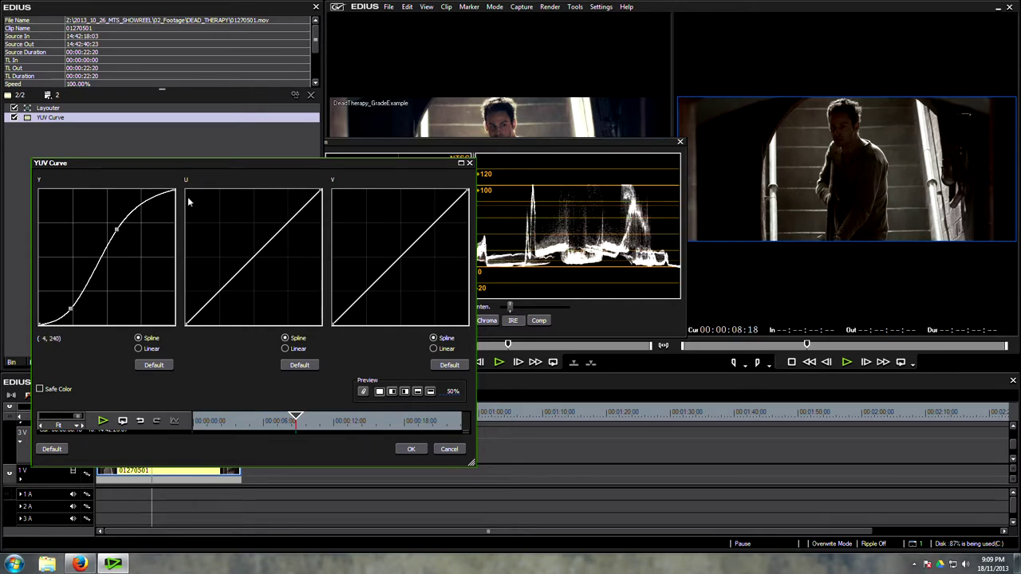
- Add a low point to crush the shadows further, then rework the curve's highlights and midtones
left_click(61, 323)
left_click_drag(67, 311, 54, 323)
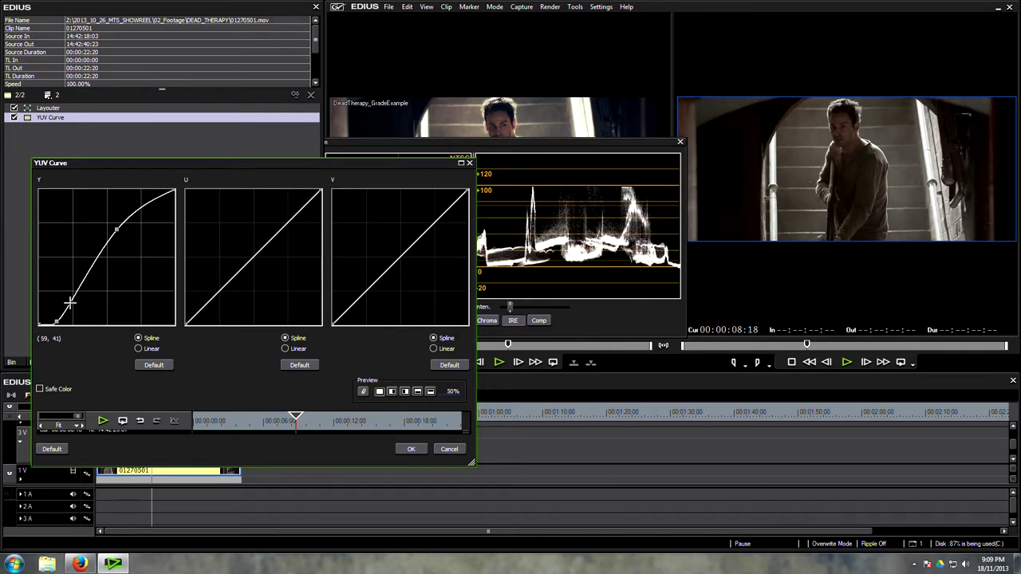
left_click_drag(143, 200, 149, 207)
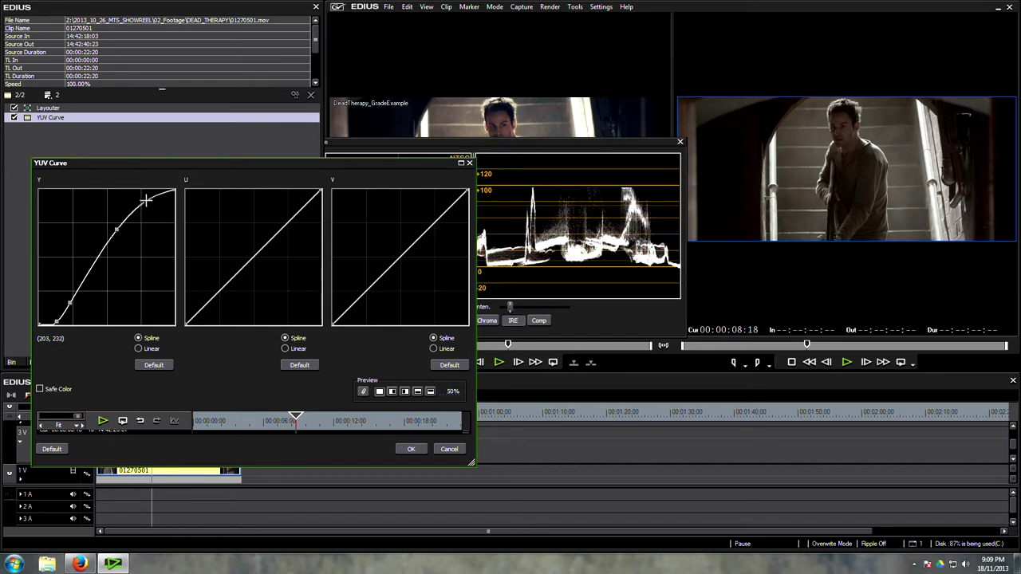
left_click_drag(77, 283, 93, 264)
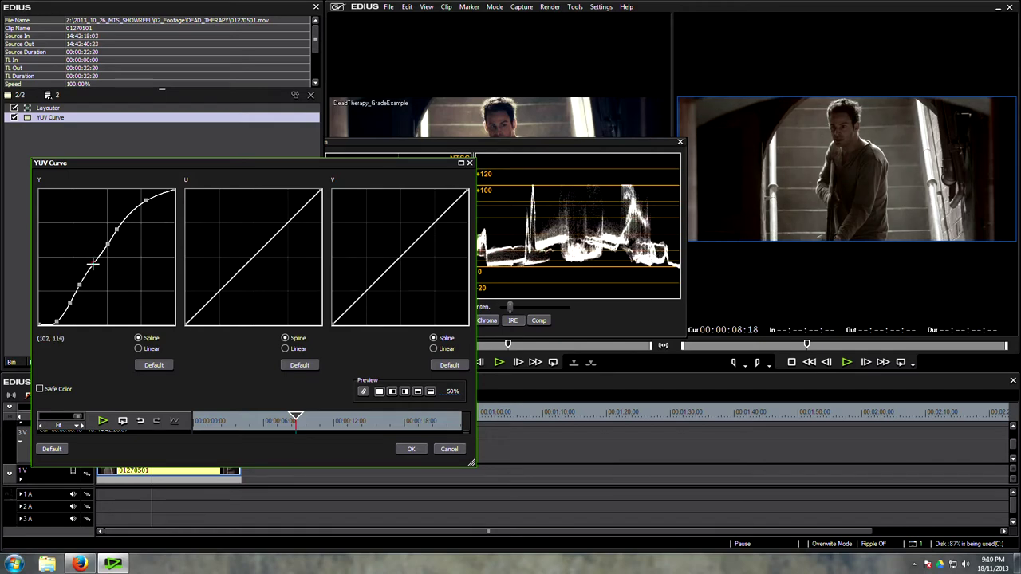
left_click(154, 364)
- Drag the Y curve's low point down and raise a mid point, previewing at 100%
left_click_drag(63, 297, 48, 323)
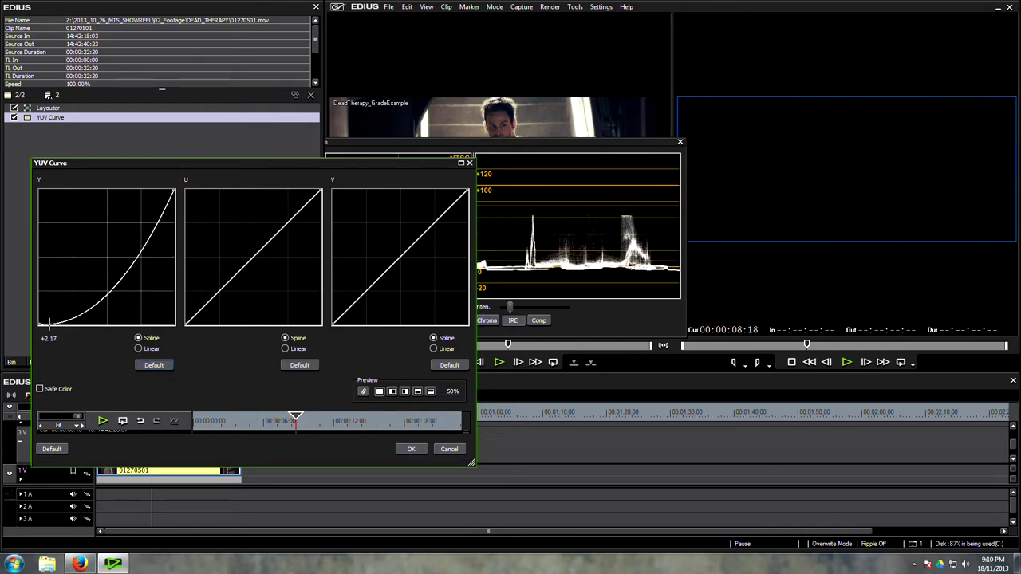
left_click_drag(107, 274, 111, 230)
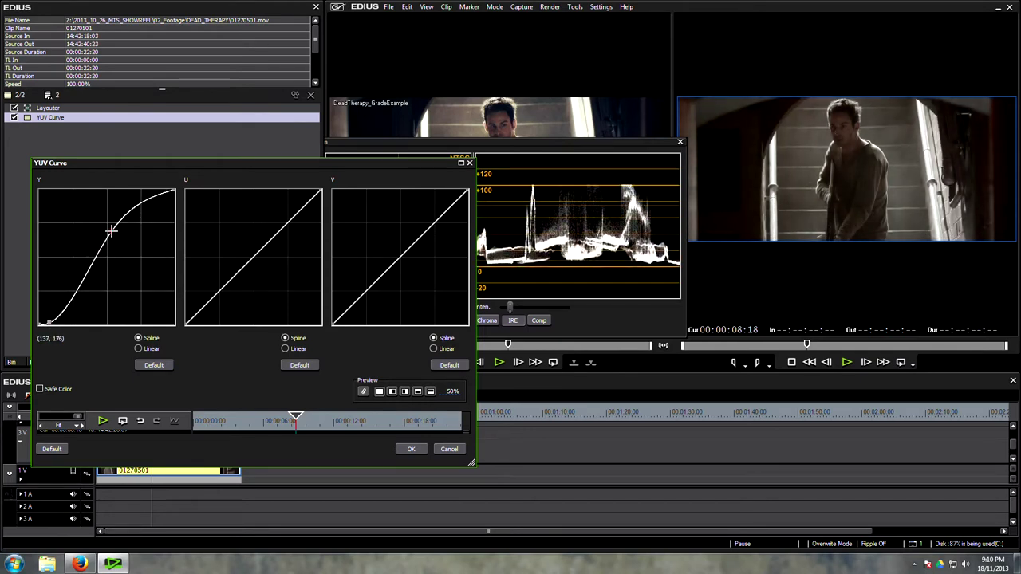
left_click(391, 392)
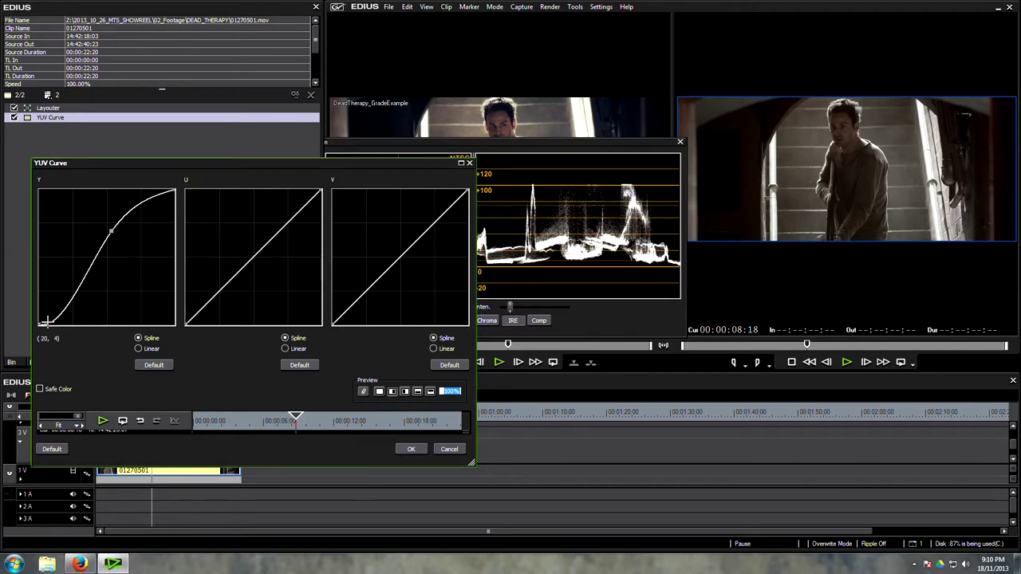
left_click_drag(48, 323, 48, 323)
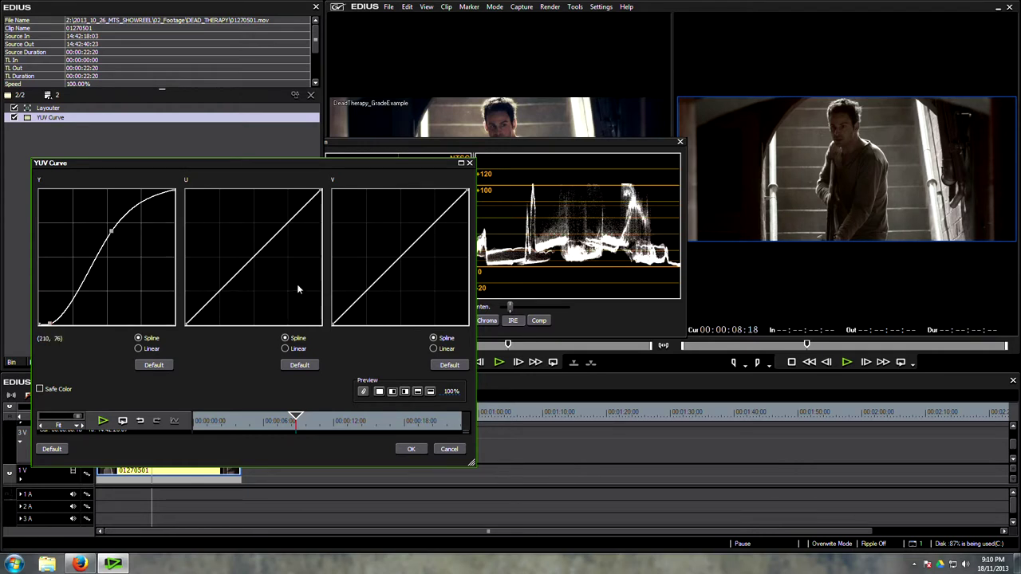
left_click(253, 250)
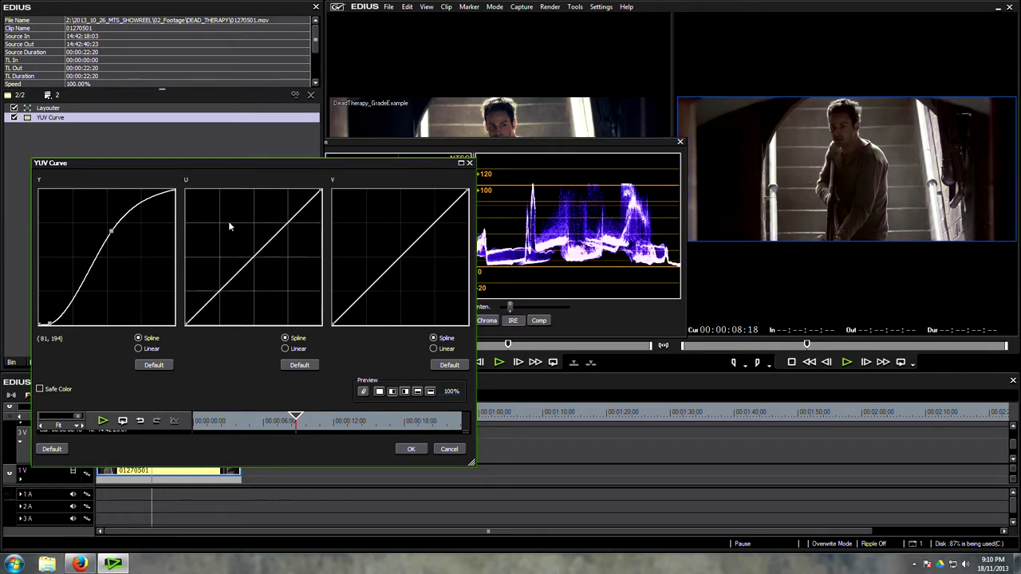
- Test bends on the U and V chroma curves, then reset U to a straight diagonal
mouse_move(258, 258)
left_mouse_down()
mouse_move(239, 219)
mouse_move(297, 296)
mouse_move(268, 244)
left_mouse_up()
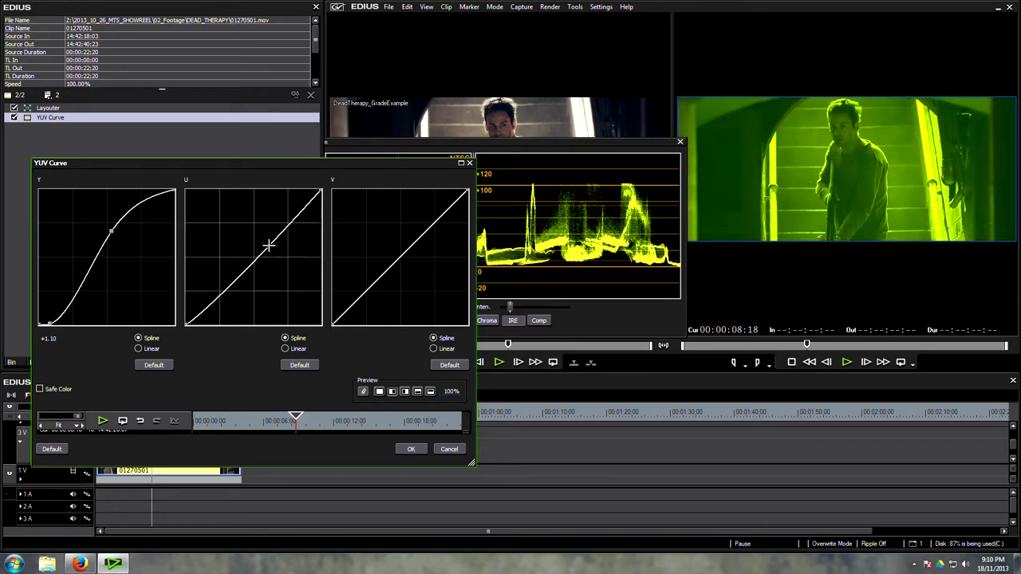
left_click_drag(391, 263, 427, 292)
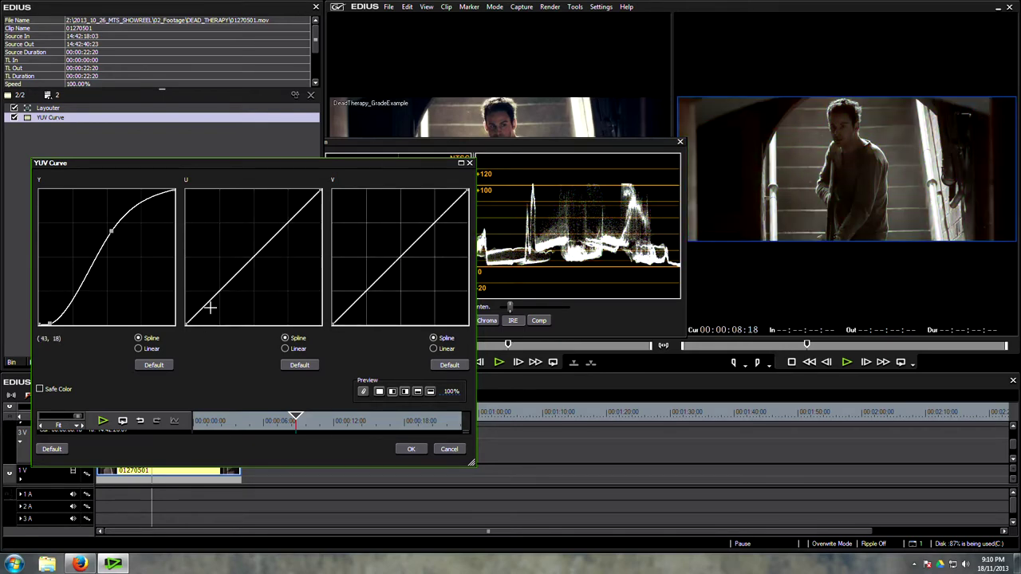
left_click_drag(210, 307, 280, 222)
left_click(298, 365)
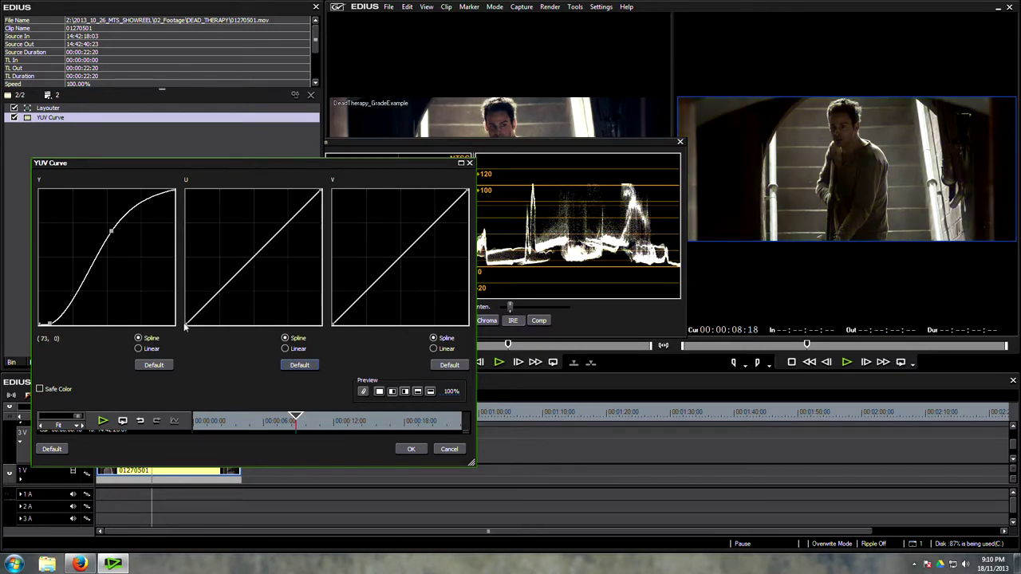
- Pull the low and high endpoints of both the U and V curves inward evenly
left_click_drag(184, 326, 220, 325)
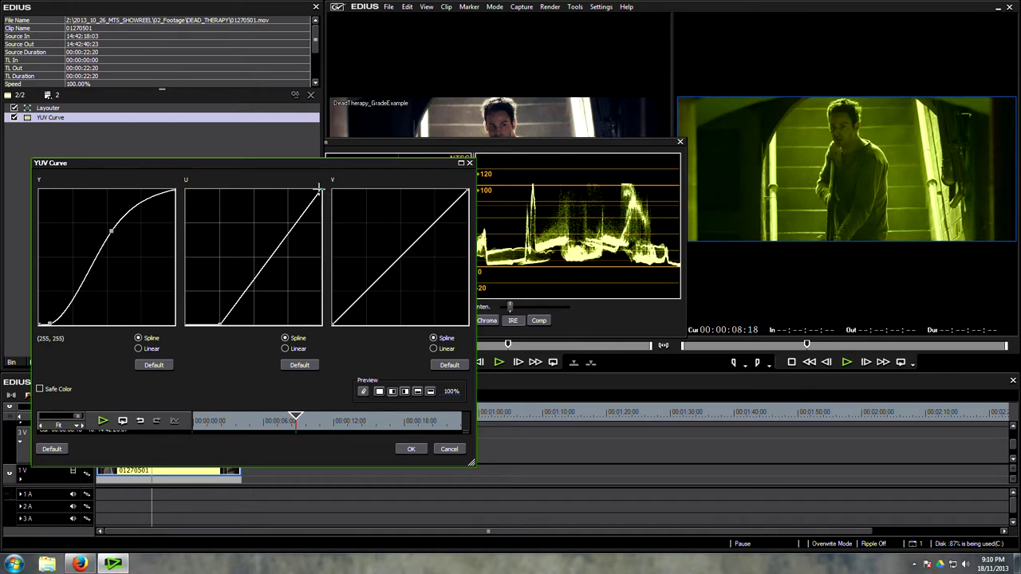
left_click_drag(319, 189, 287, 190)
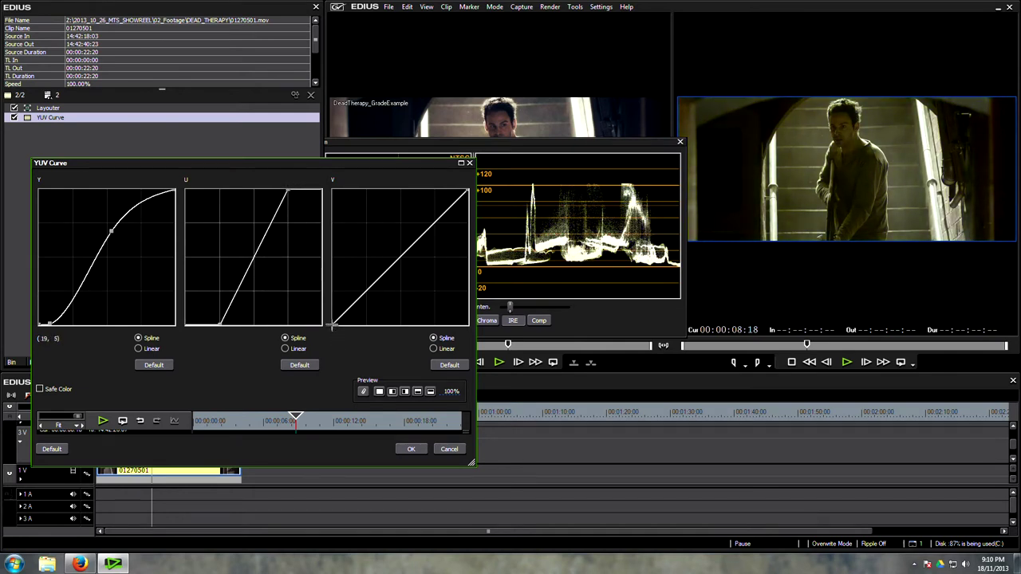
left_click_drag(334, 326, 366, 325)
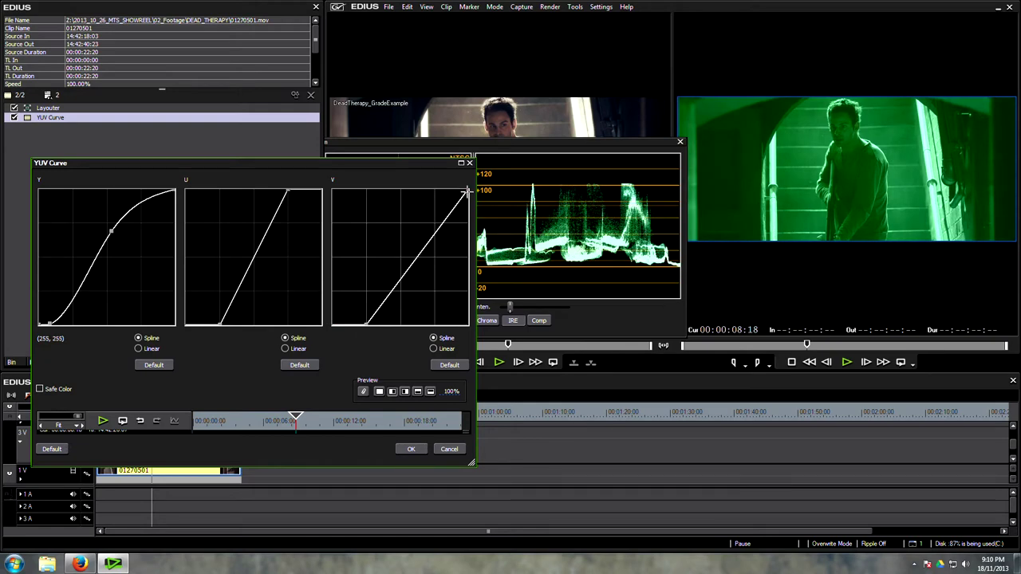
left_click_drag(466, 191, 434, 192)
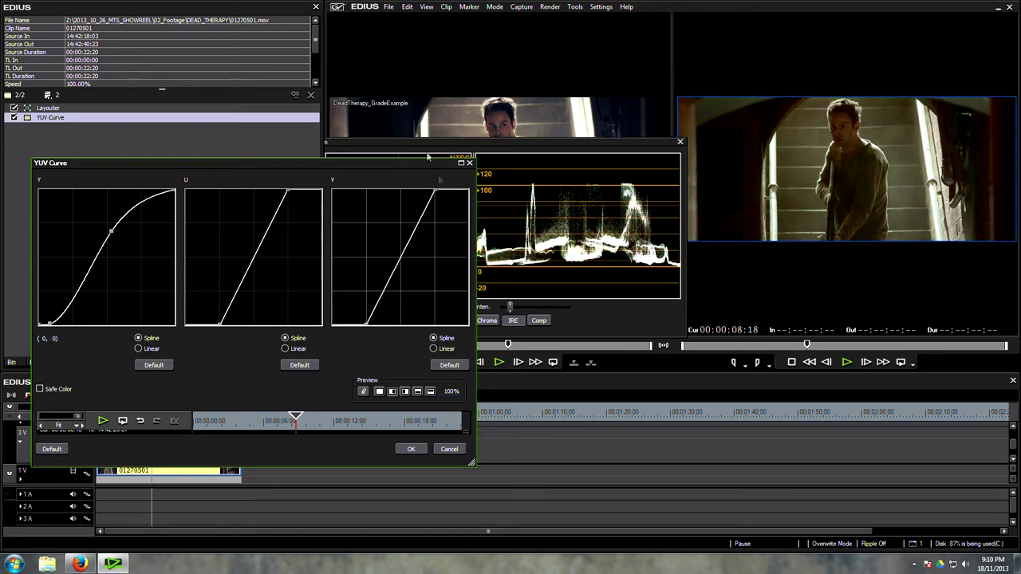
left_click_drag(403, 146, 673, 304)
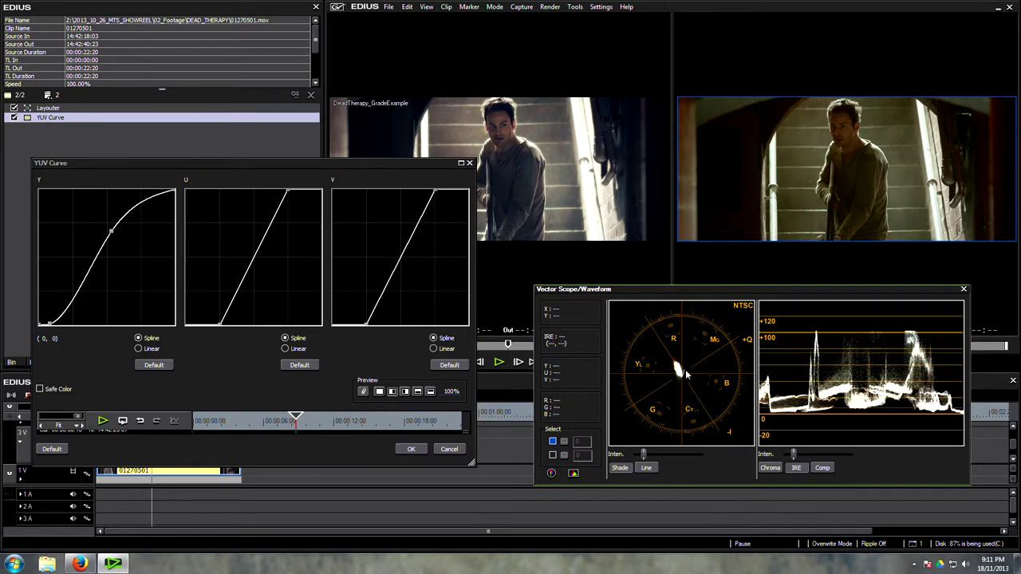
- Nudge the U low endpoint left, push the V top endpoint to 255, and apply the YUV Curve
left_click(223, 325)
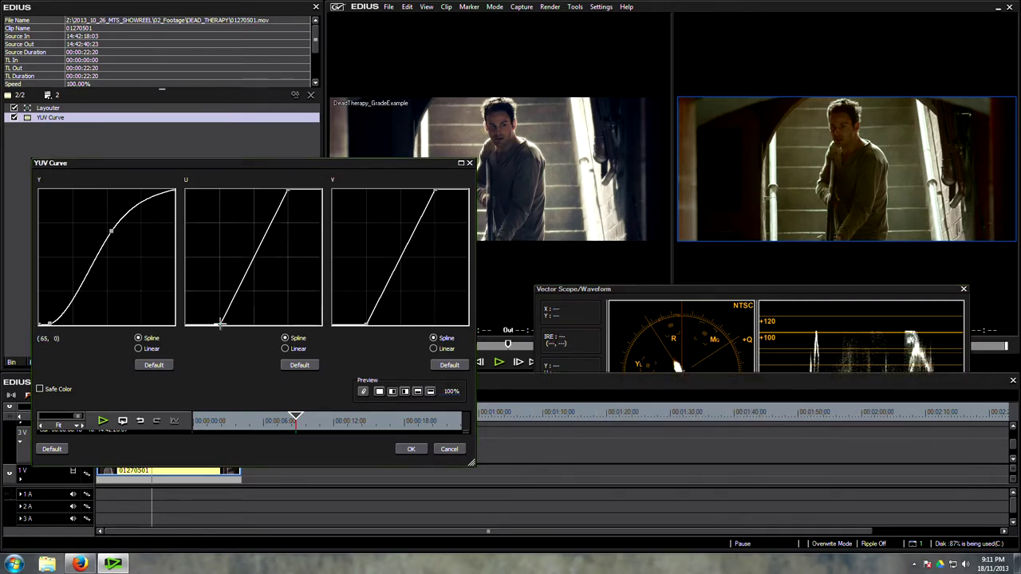
left_click_drag(222, 325, 216, 328)
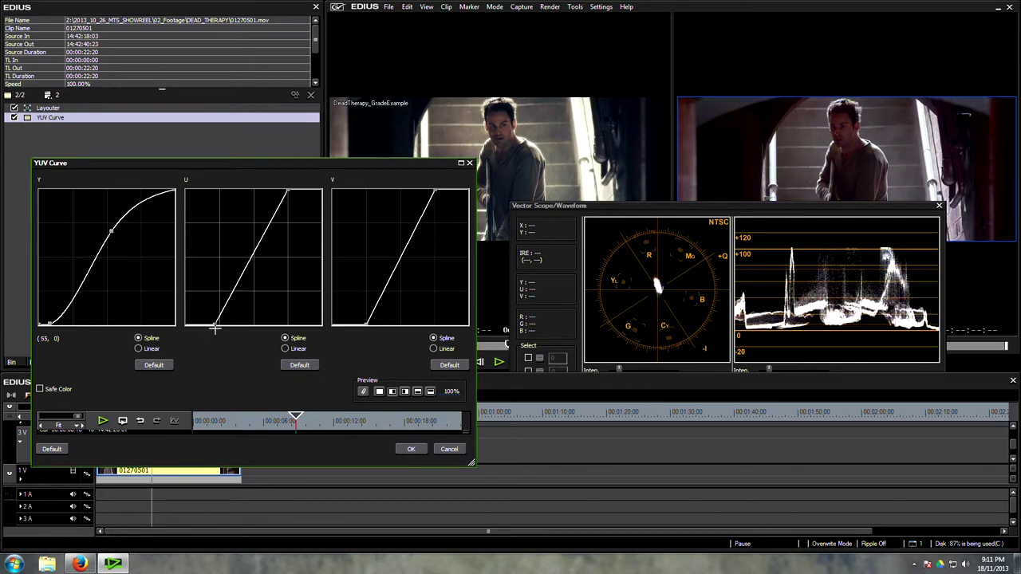
left_click_drag(432, 194, 437, 188)
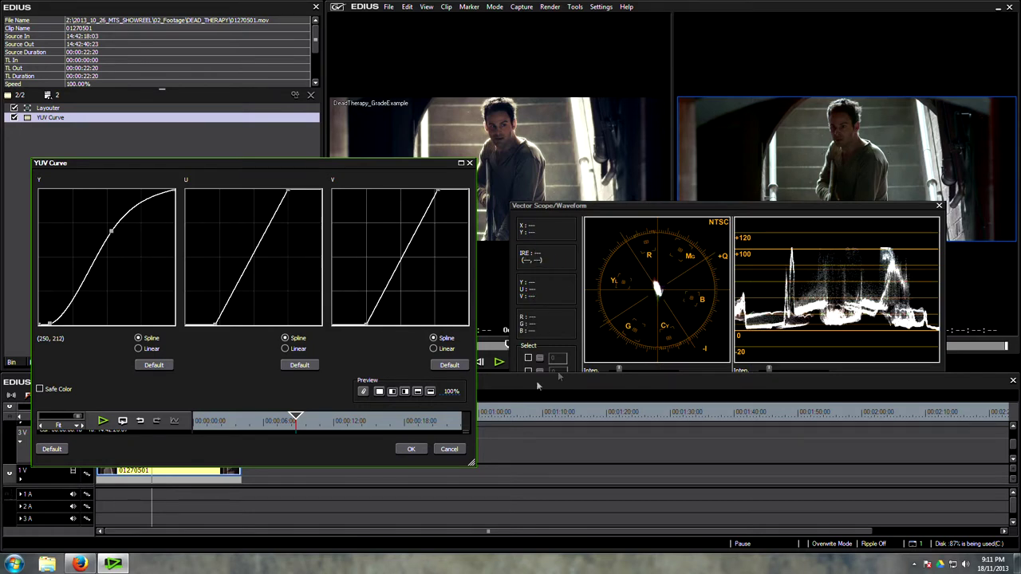
left_click(451, 392)
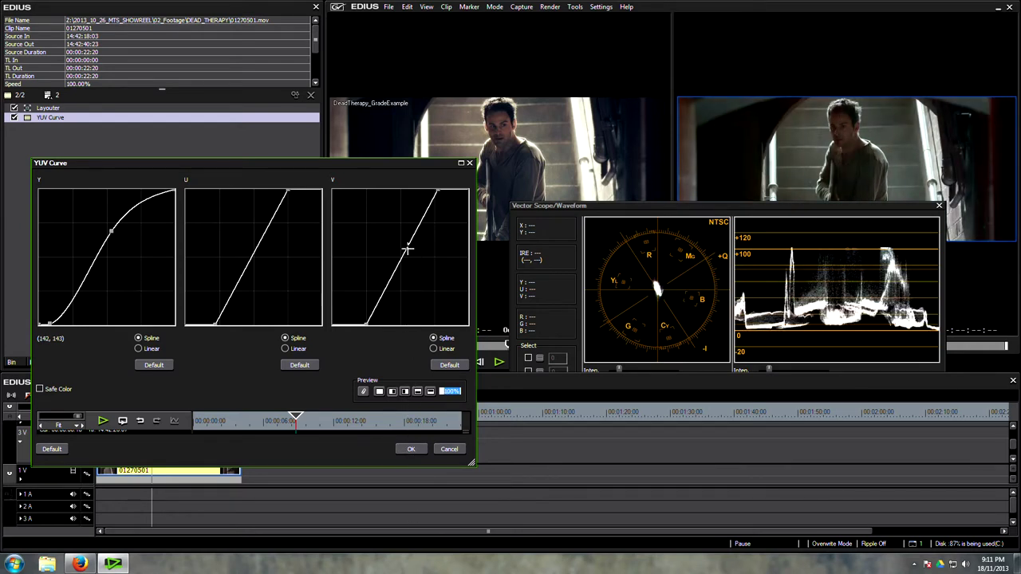
left_click(411, 449)
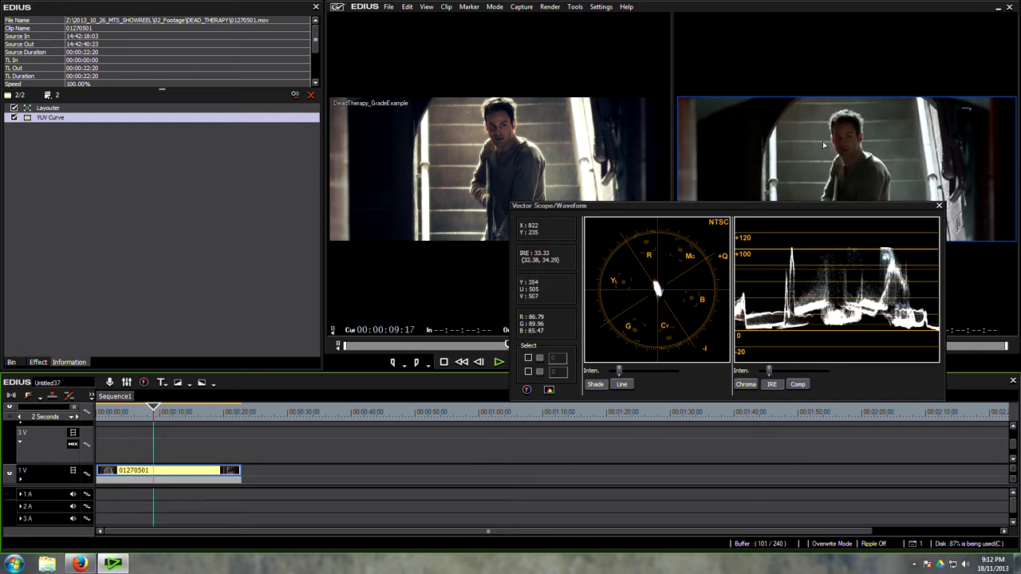
- Confirm Video Quantization Bit Rate stays at 10bit in the project settings, then close them
left_click(601, 7)
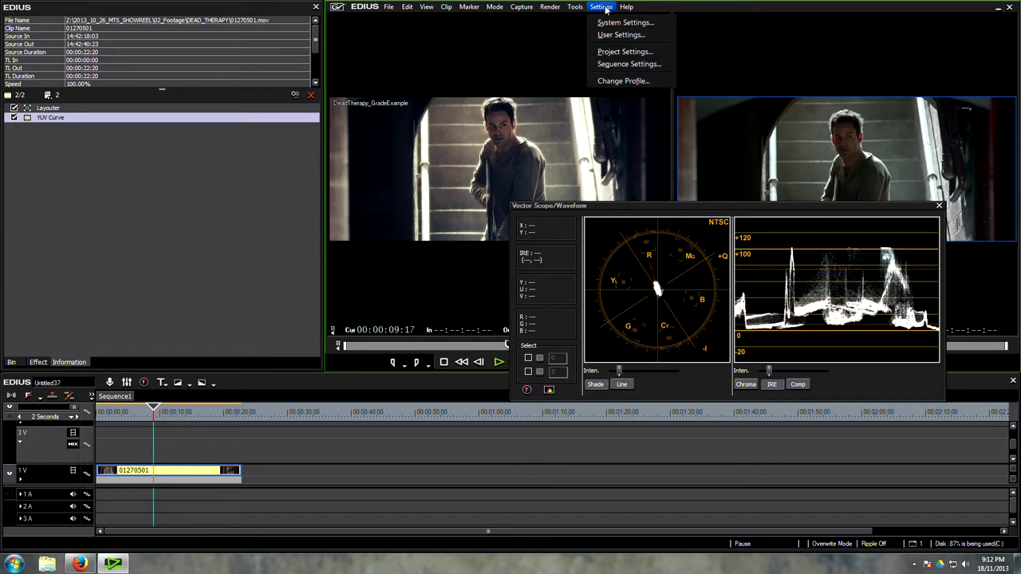
left_click(625, 52)
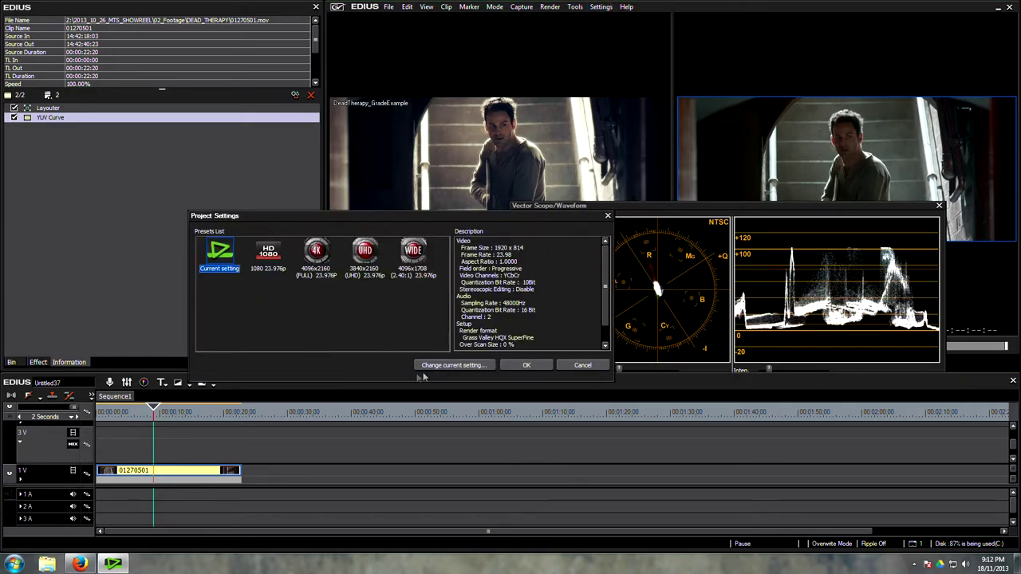
left_click(453, 365)
left_click(268, 294)
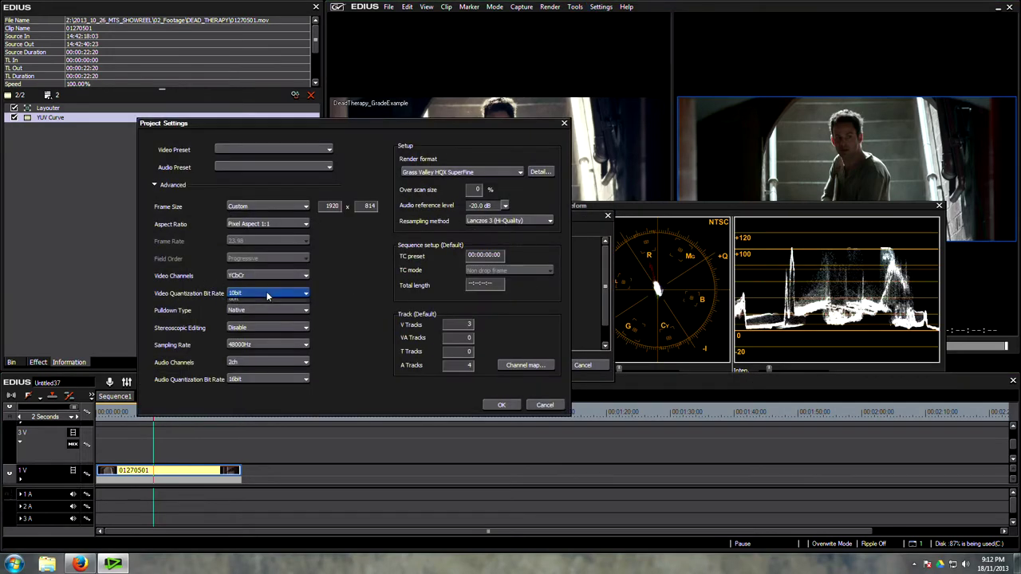
left_click(254, 304)
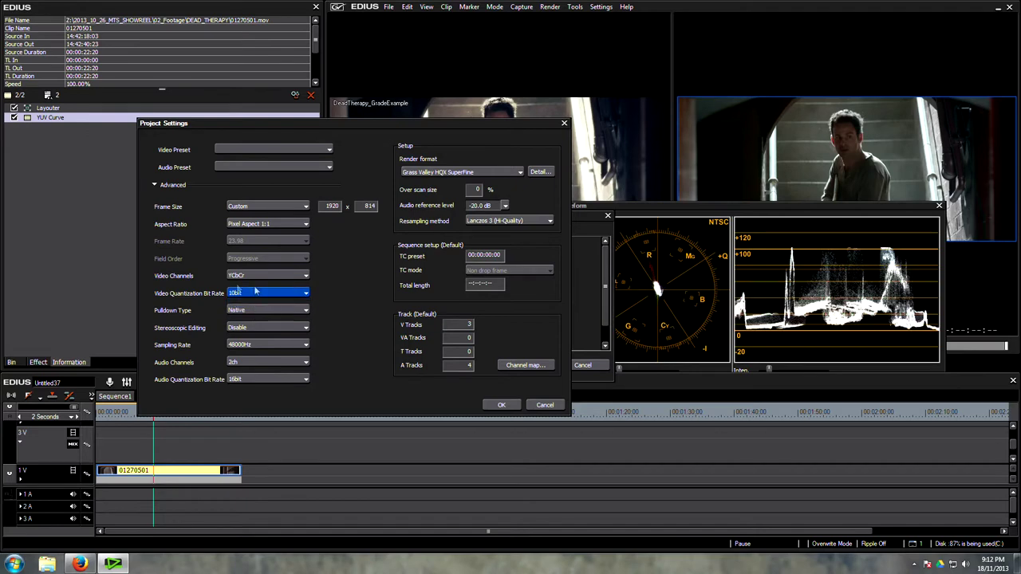
left_click(502, 406)
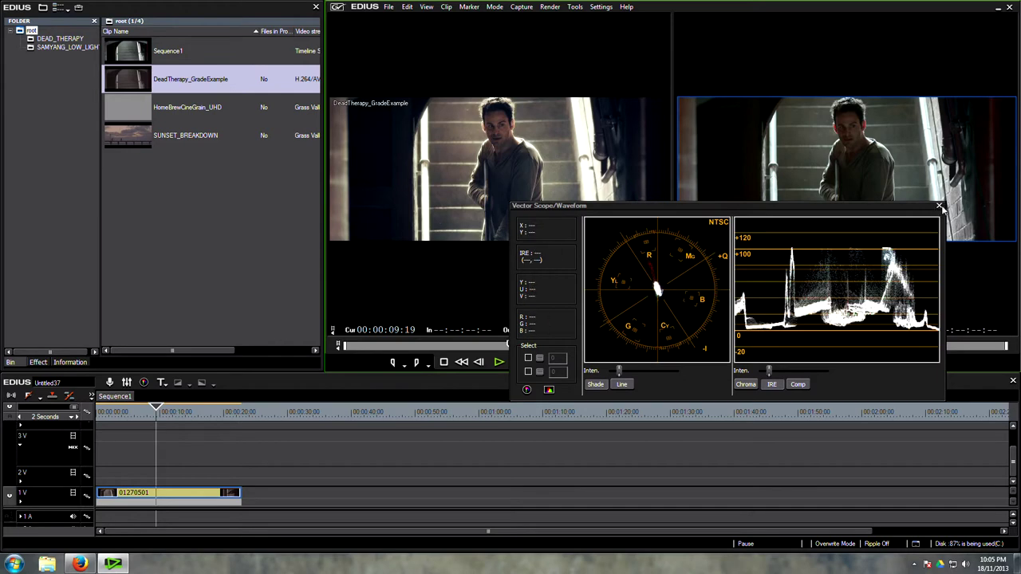
- Apply the Mask effect to the staircase clip
key("Escape")
left_click(37, 362)
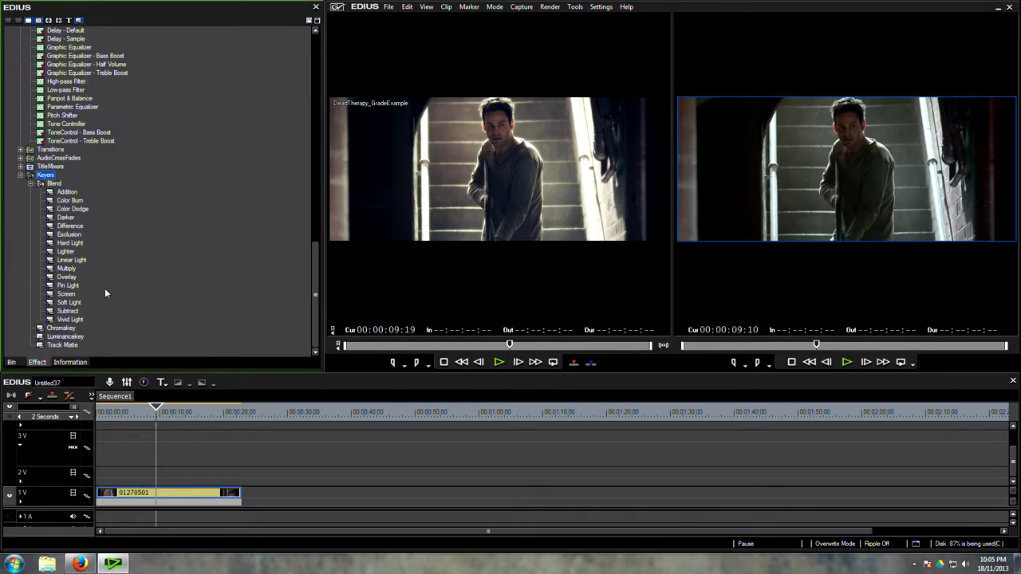
scroll(105, 292, "down", 10)
scroll(127, 289, "up", 5)
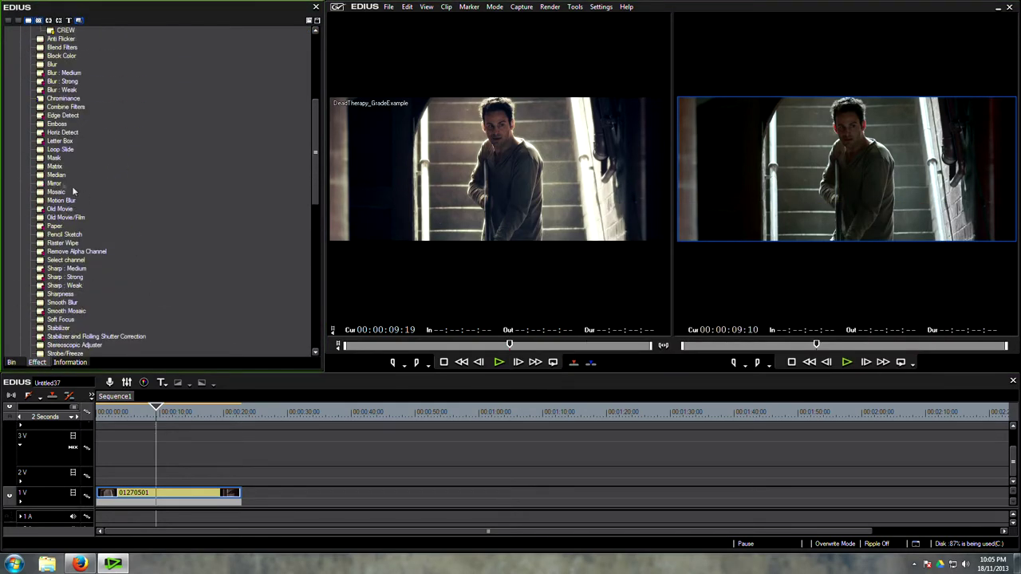
left_click_drag(51, 162, 183, 493)
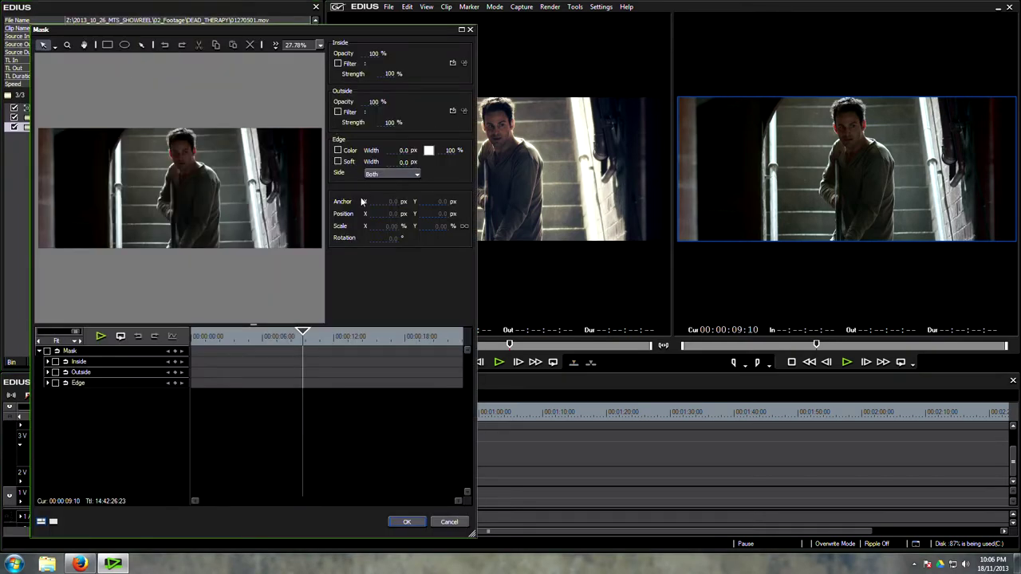
- Draw a freeform mask path around the man, move it, then delete it
left_click(140, 45)
left_click(173, 140)
left_click(164, 209)
left_click(128, 188)
left_click(149, 247)
left_click(188, 270)
left_click(205, 237)
left_click(250, 195)
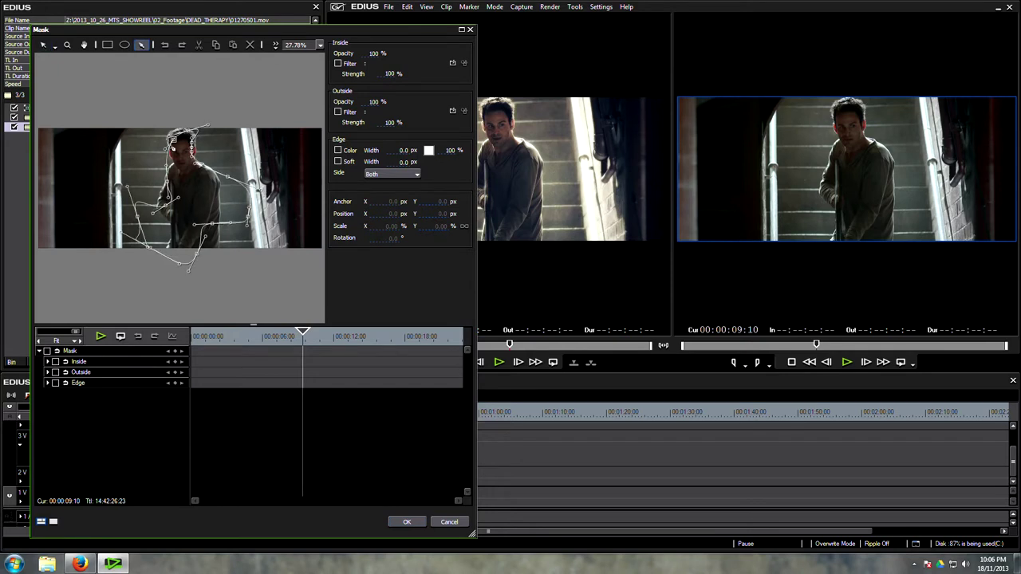
left_click(172, 141)
mouse_move(203, 204)
left_mouse_down()
mouse_move(182, 196)
mouse_move(179, 163)
mouse_move(177, 184)
mouse_move(193, 192)
left_mouse_up()
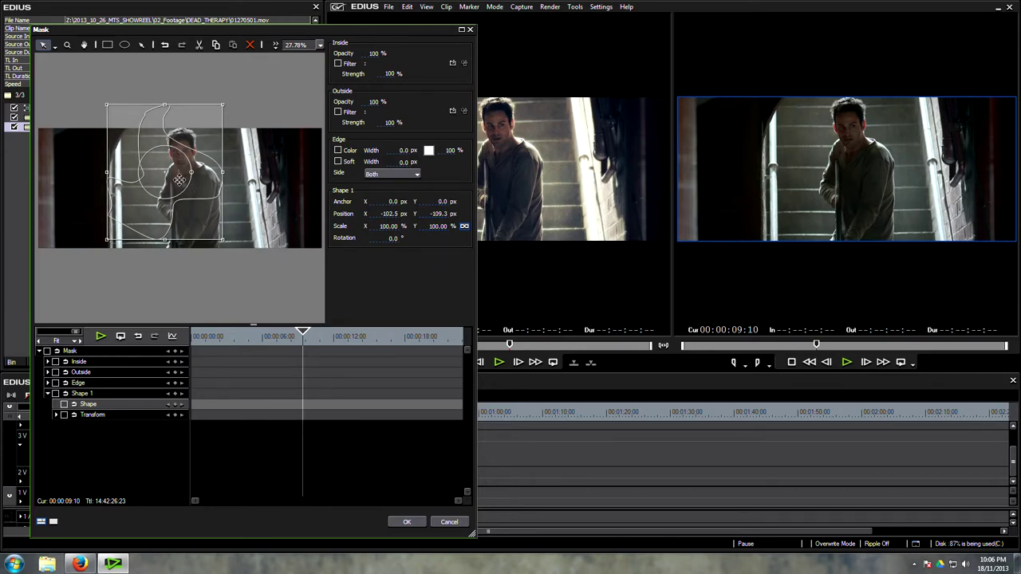
key("Delete")
- Draw an elliptical mask around the man with an 800 px soft edge and nudge it into place
left_click(125, 46)
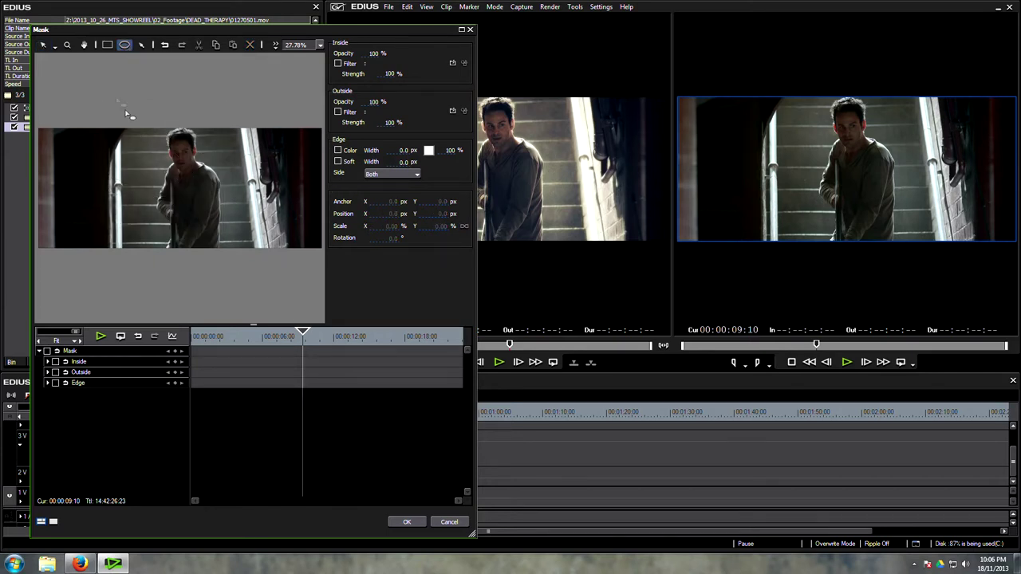
left_click_drag(126, 110, 263, 303)
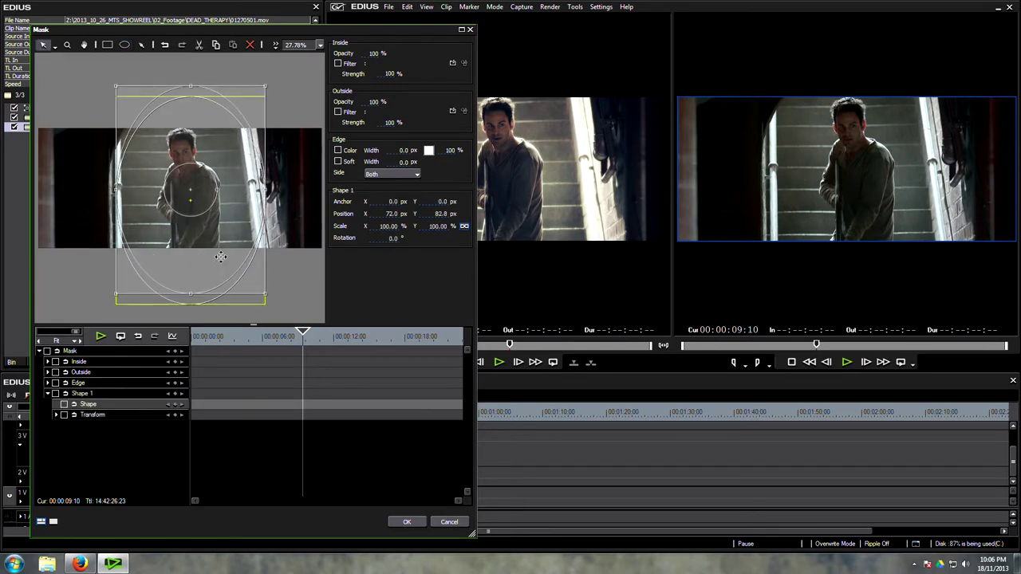
left_click(337, 161)
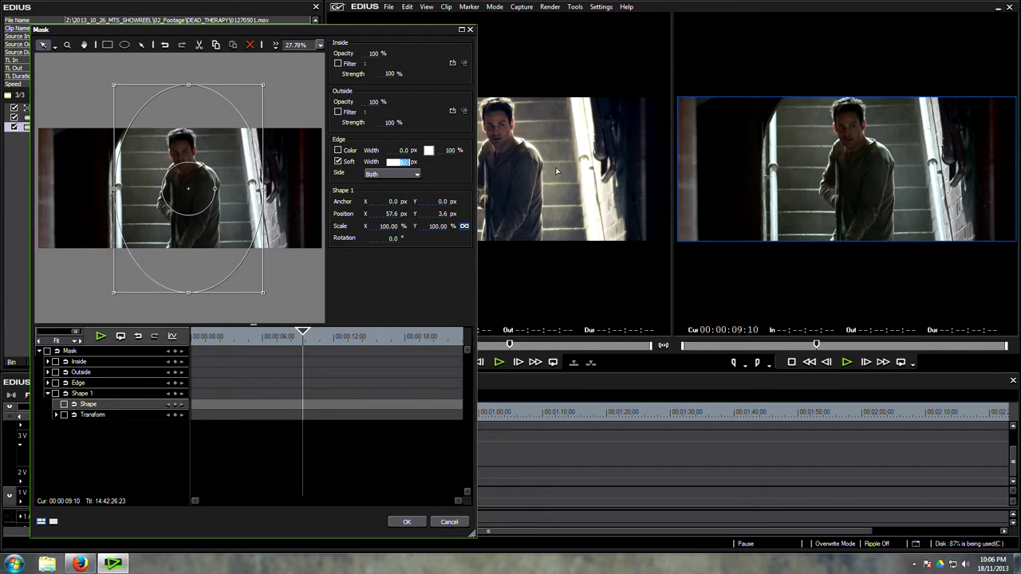
type("800")
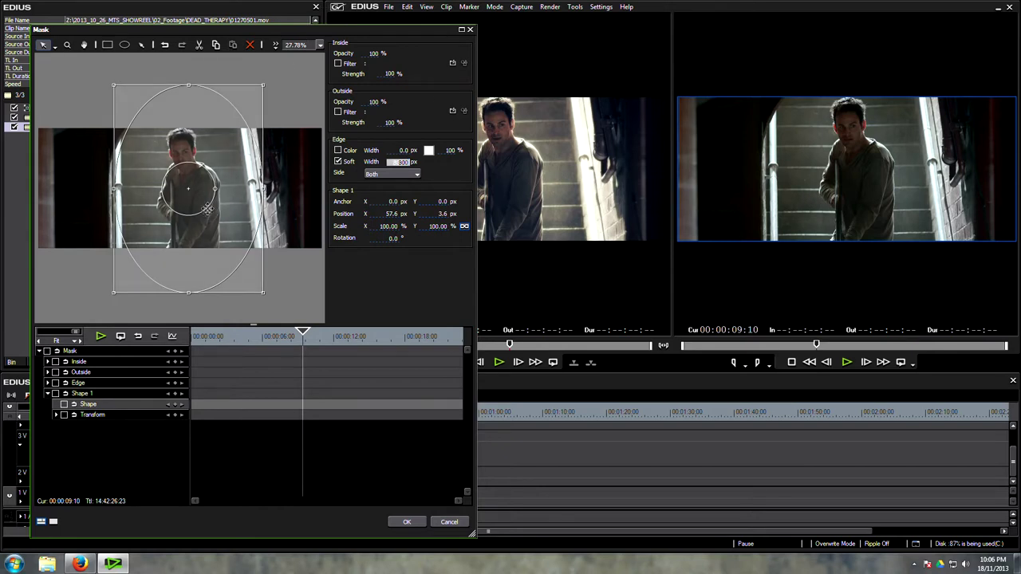
left_click_drag(209, 211, 206, 221)
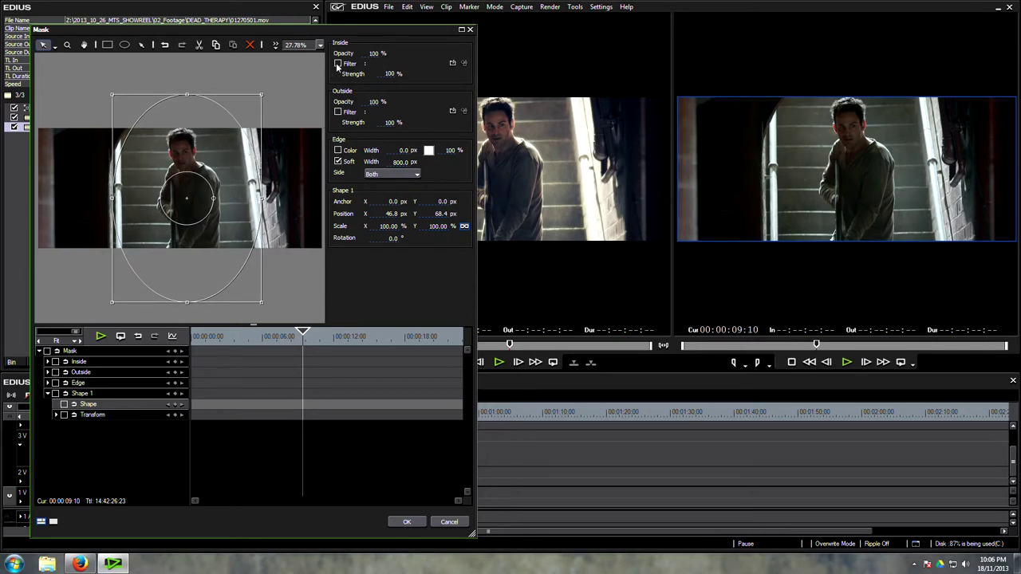
- Set the mask's Inside filter to Combine Filters
left_click(452, 63)
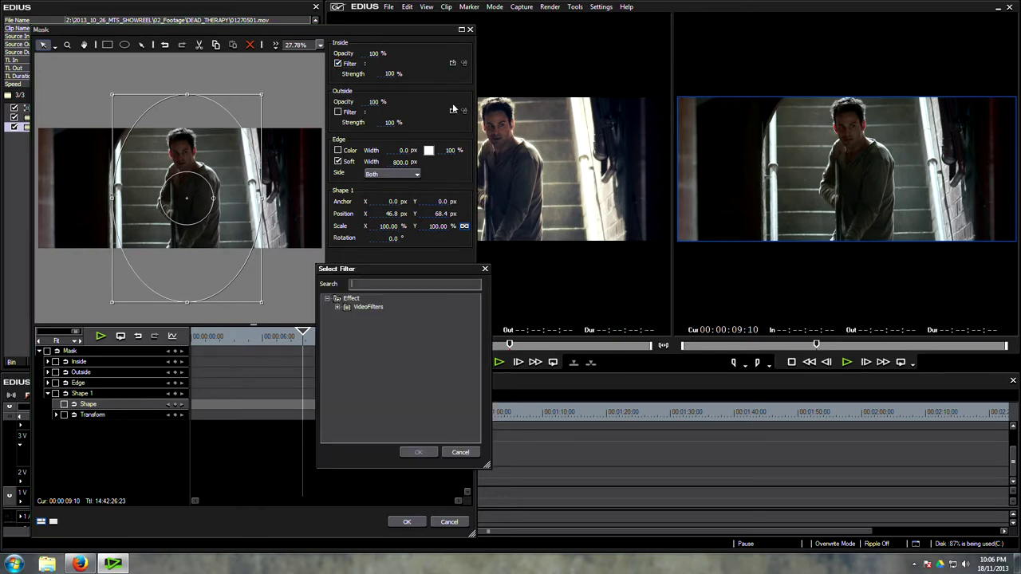
left_click(341, 307)
left_click(387, 391)
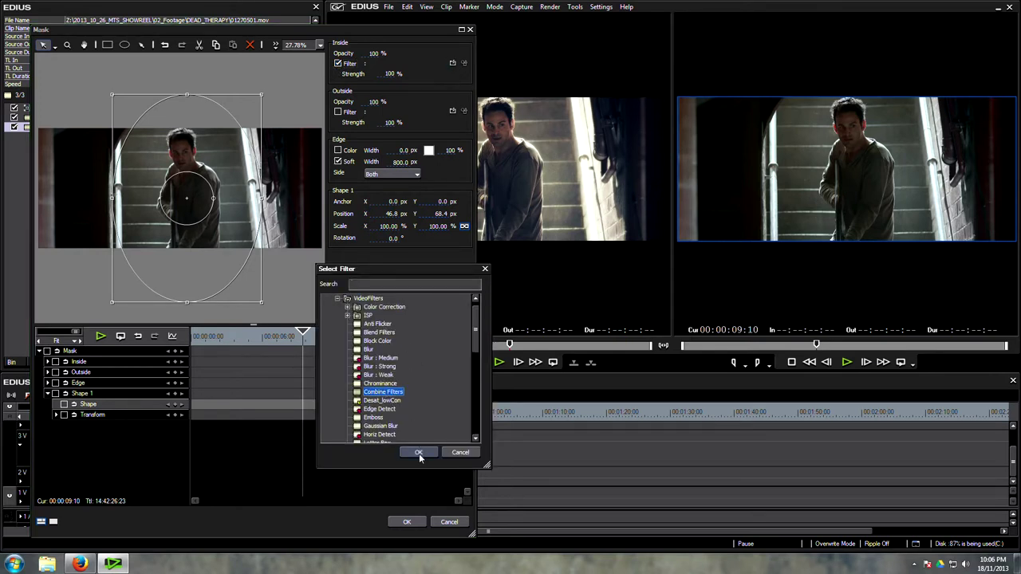
left_click(419, 453)
left_click(464, 63)
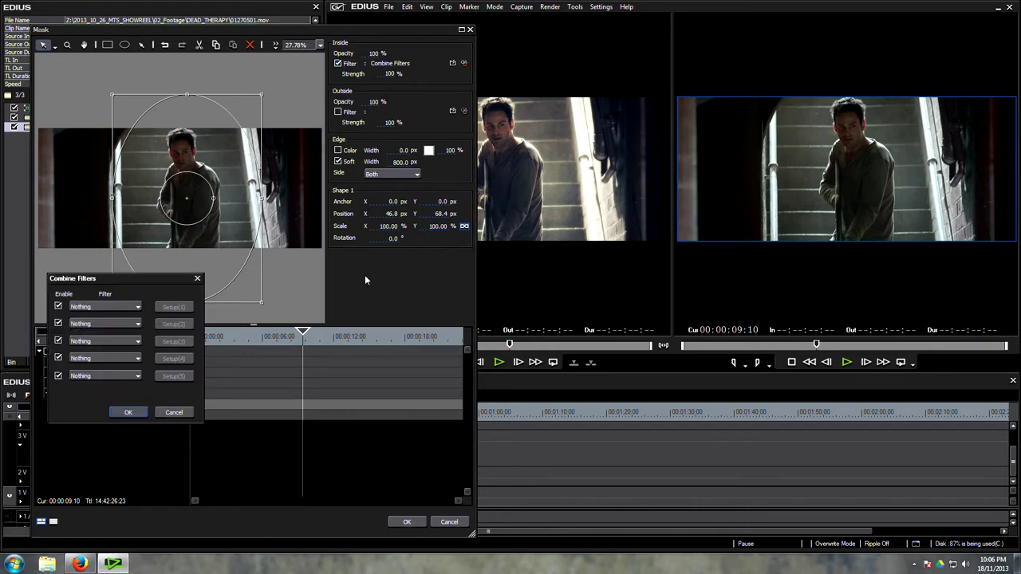
- Put YUV Curve in slot 1 and Sharpness in slot 2 of Combine Filters
left_click(138, 307)
scroll(110, 422, "down", 1)
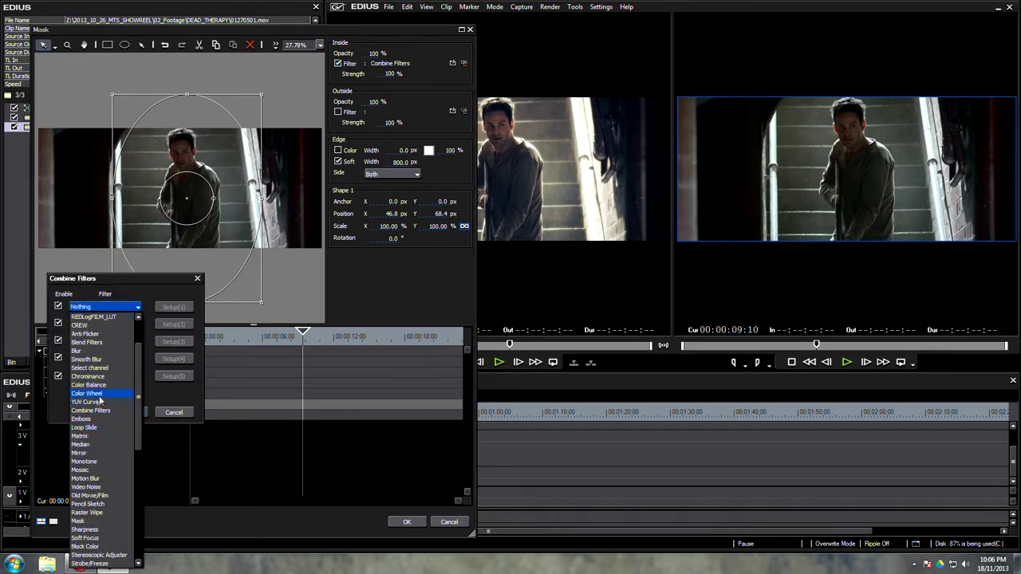
left_click(112, 428)
left_click(85, 325)
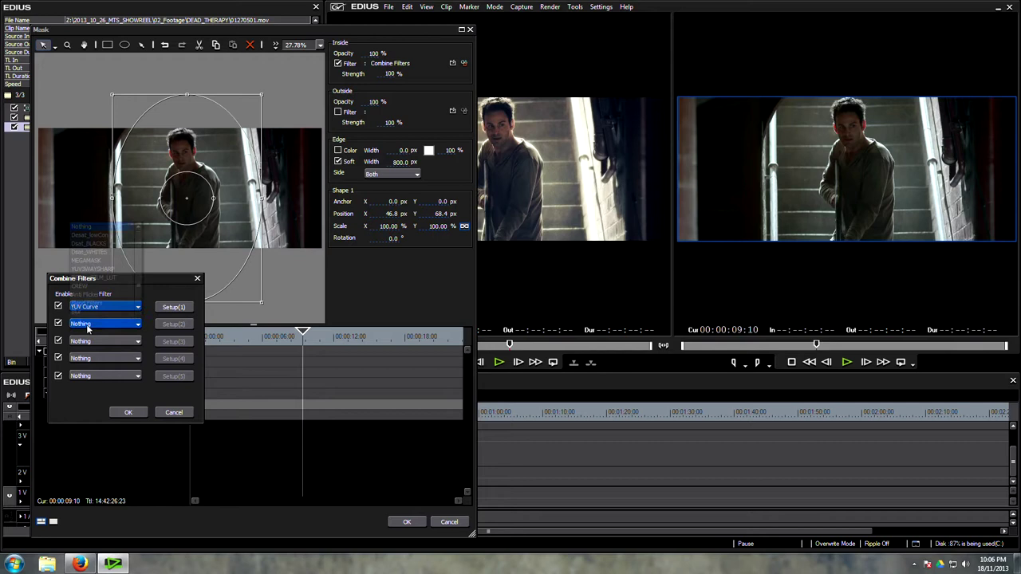
scroll(93, 300, "down", 3)
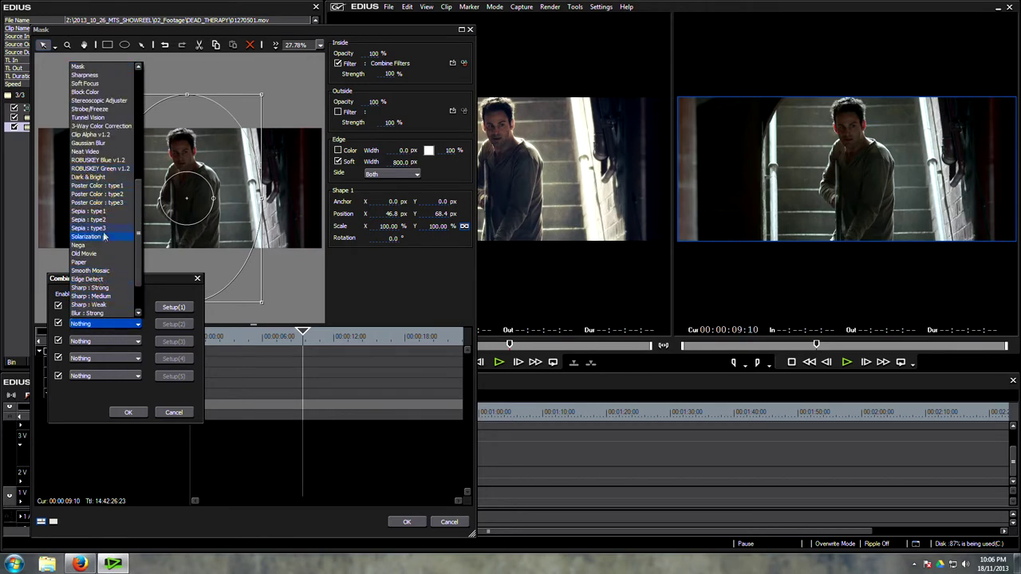
scroll(105, 248, "up", 2)
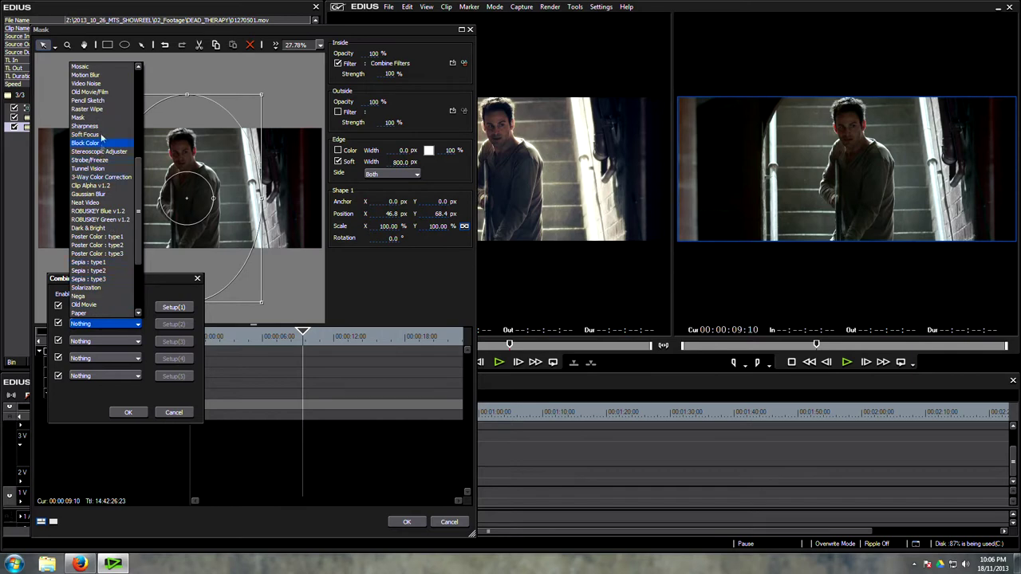
left_click(99, 127)
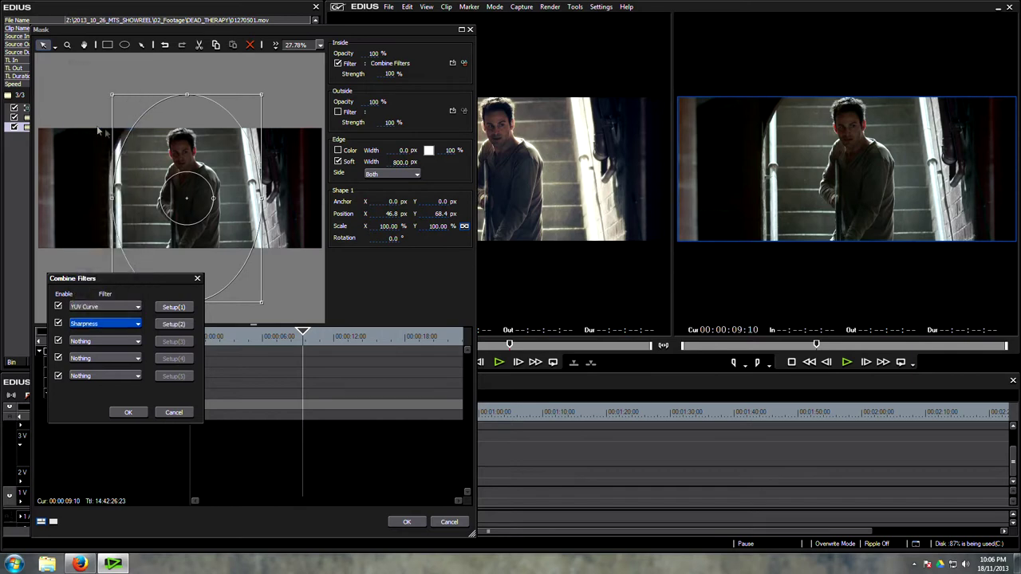
- Raise the Sharpness filter's Sharp value from 13 to 35
left_click(173, 325)
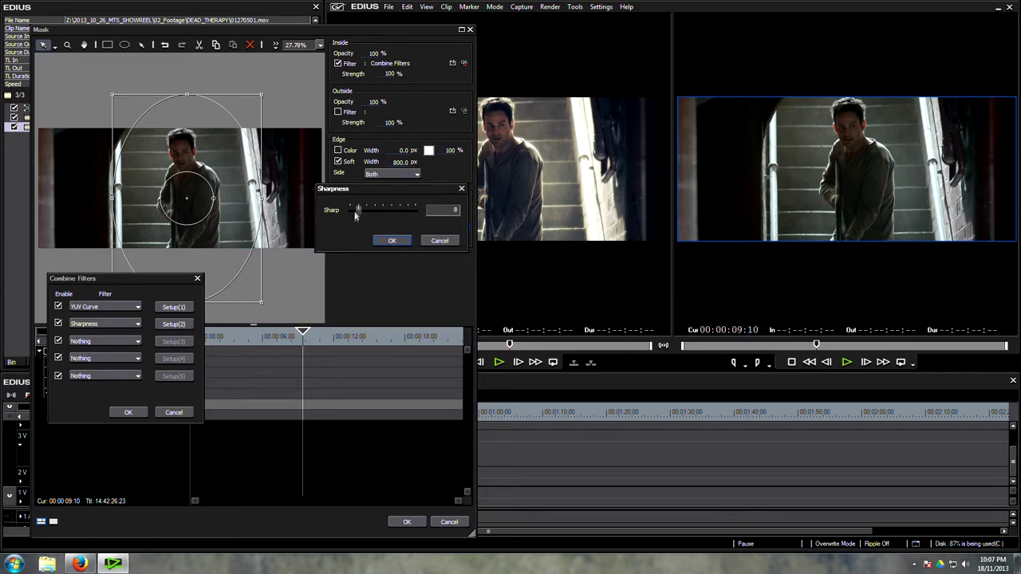
left_click_drag(366, 215, 385, 215)
left_click(399, 241)
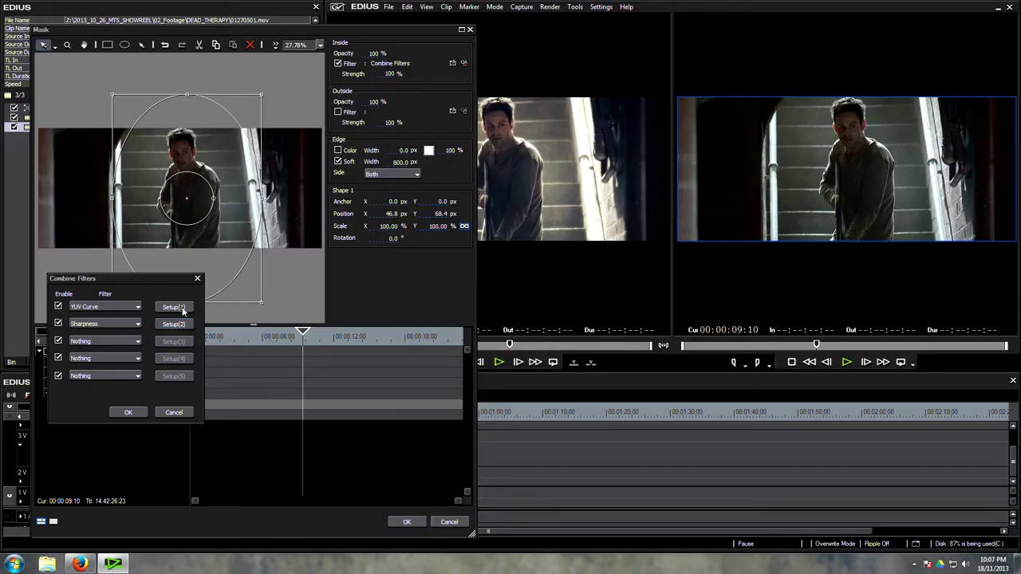
left_click(175, 310)
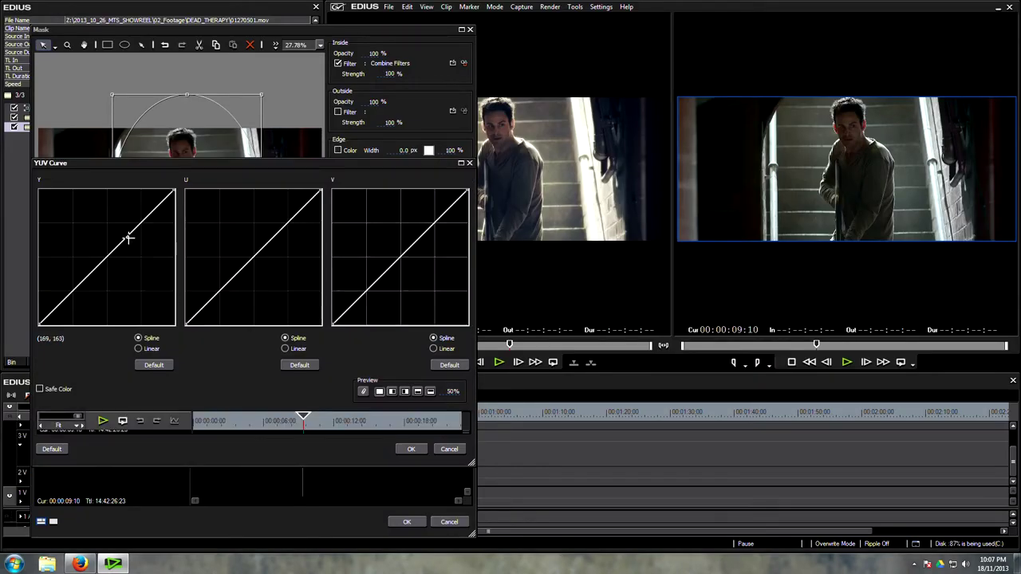
- Shape the Y curve into an S with lifted highlights and crushed shadows, then confirm all dialogs
left_click(126, 232)
left_click_drag(126, 231, 124, 226)
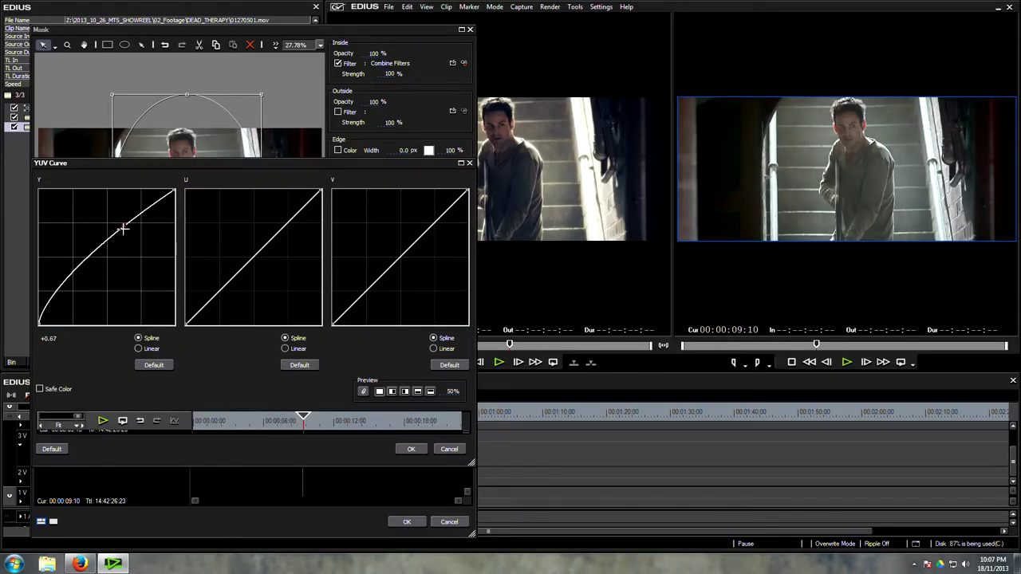
left_click_drag(72, 279, 70, 297)
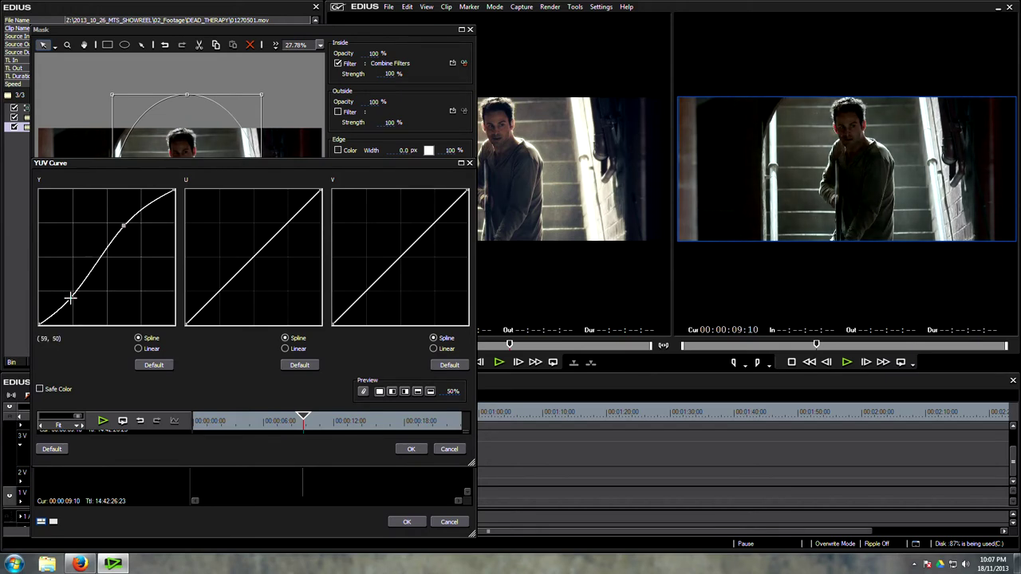
left_click_drag(124, 227, 116, 224)
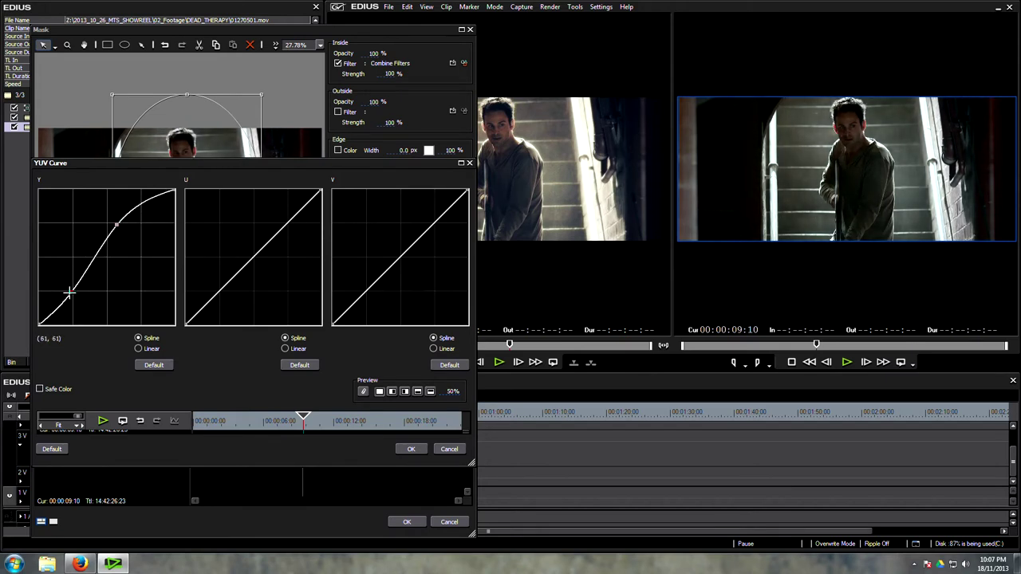
left_click_drag(71, 291, 70, 290)
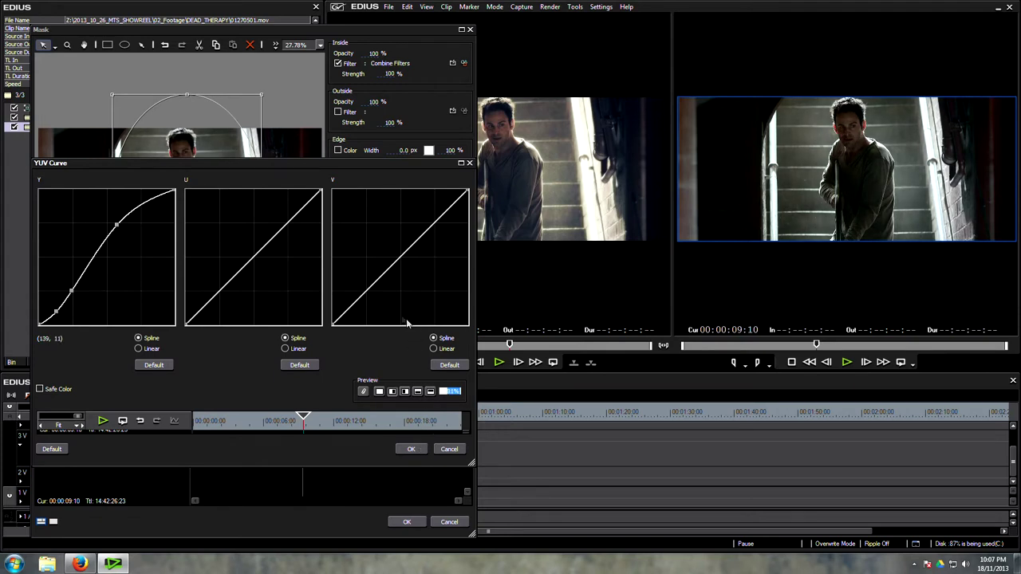
left_click(411, 449)
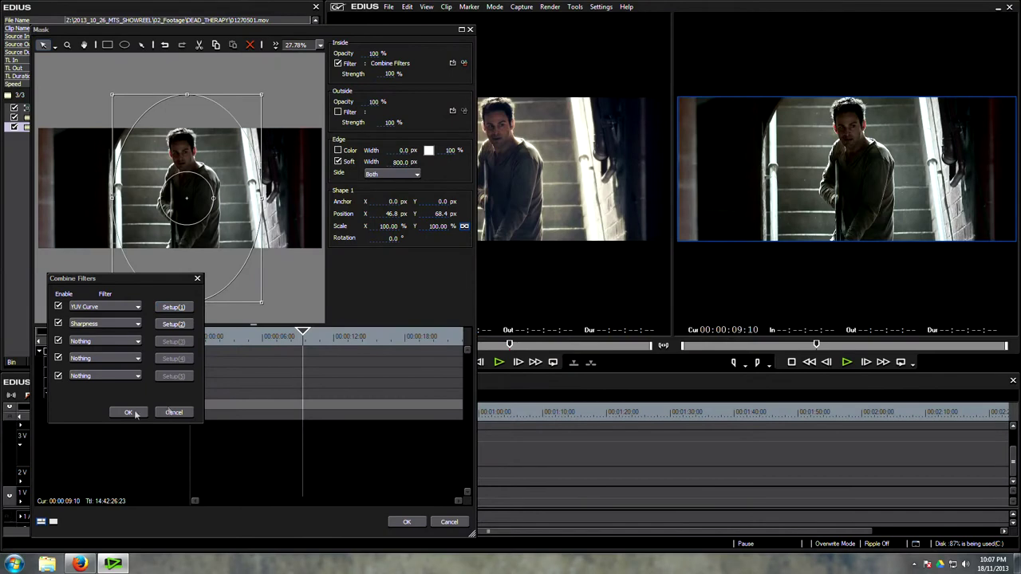
left_click(127, 411)
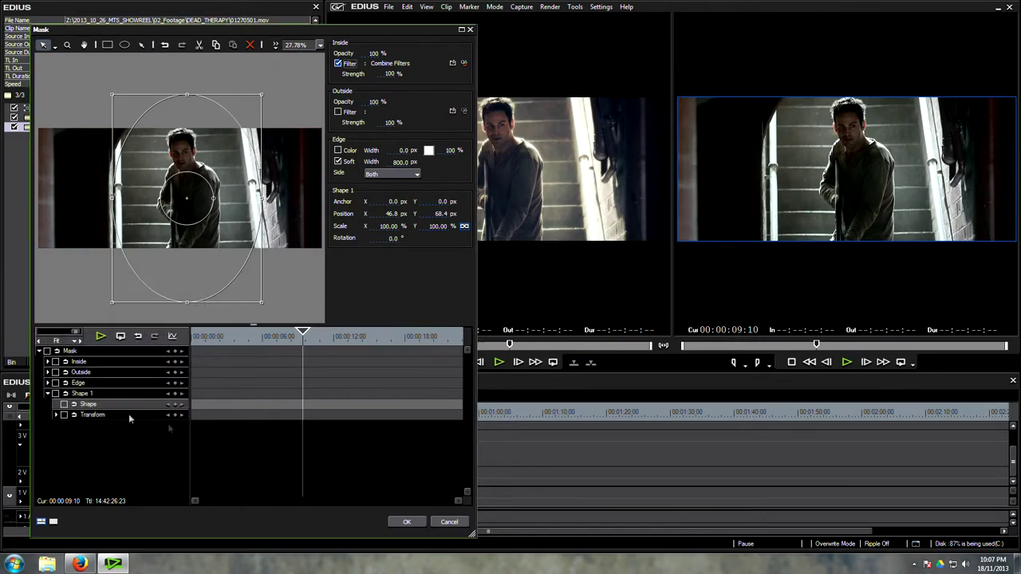
left_click(406, 521)
- Switch the player to Single Mode and scrub around 00:00:09:10 to review the grade
left_click_drag(163, 418, 155, 418)
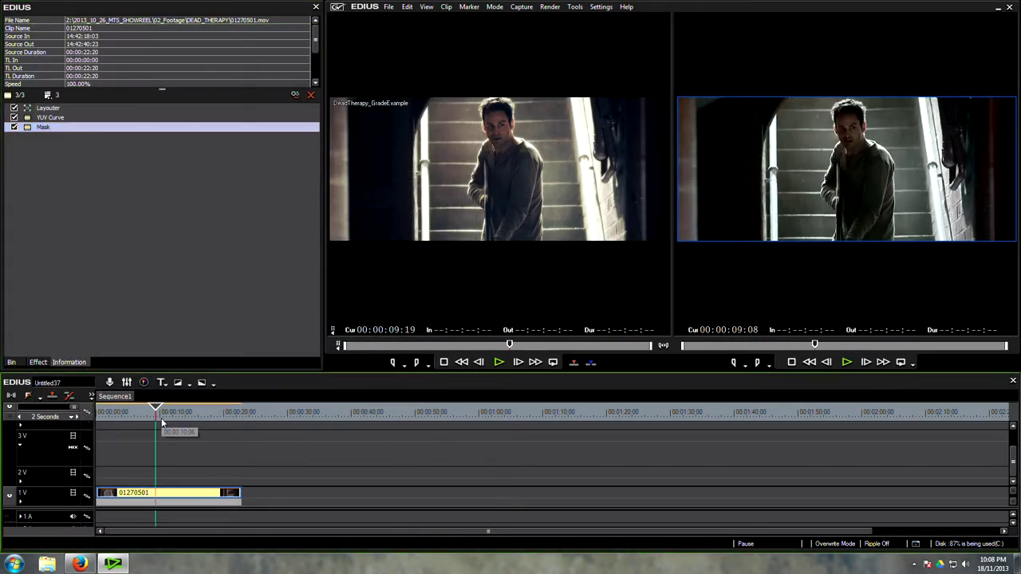
left_click(427, 6)
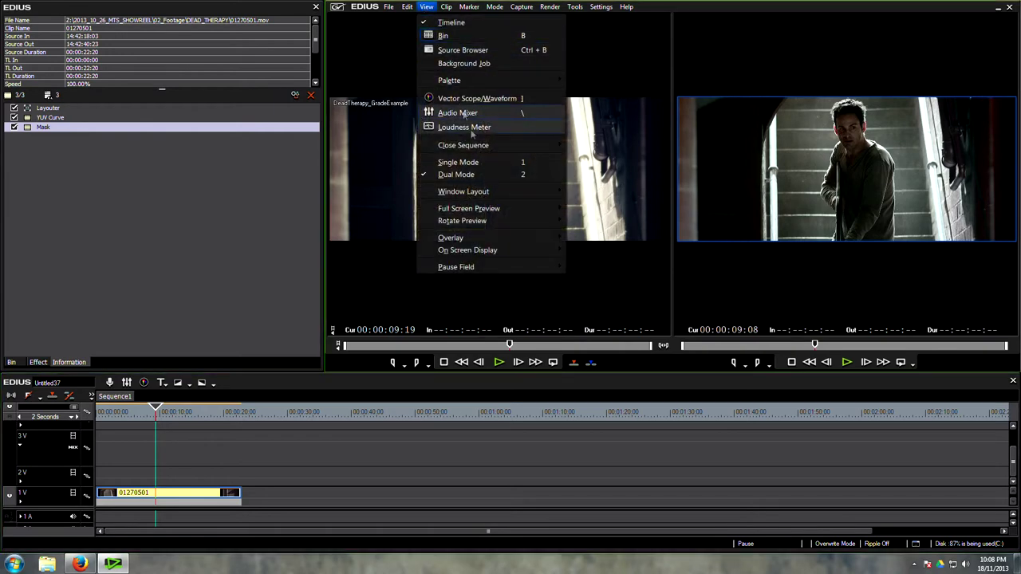
left_click(522, 164)
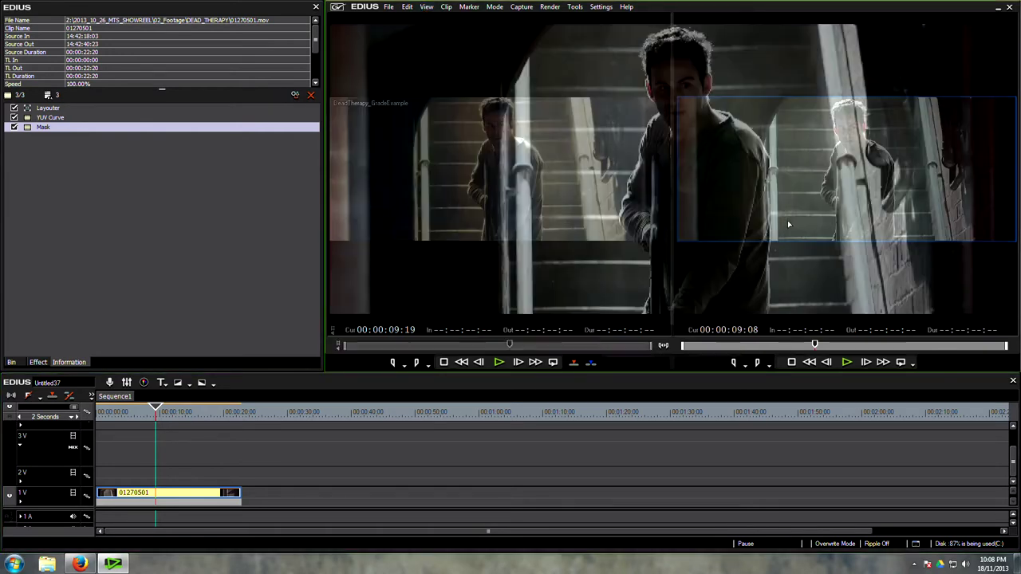
mouse_move(153, 419)
left_mouse_down()
mouse_move(142, 419)
mouse_move(157, 423)
left_mouse_up()
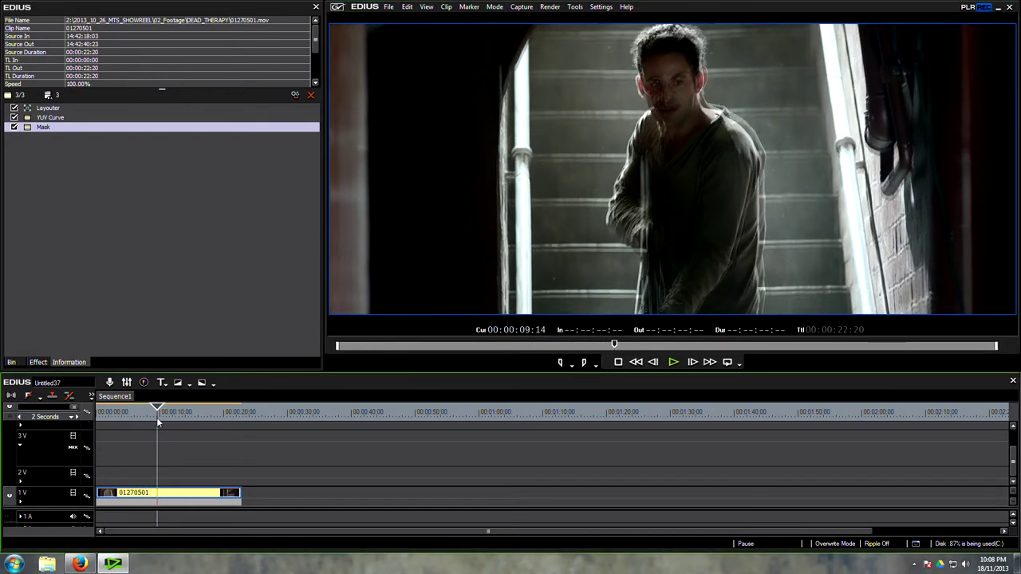
left_click_drag(157, 420, 156, 420)
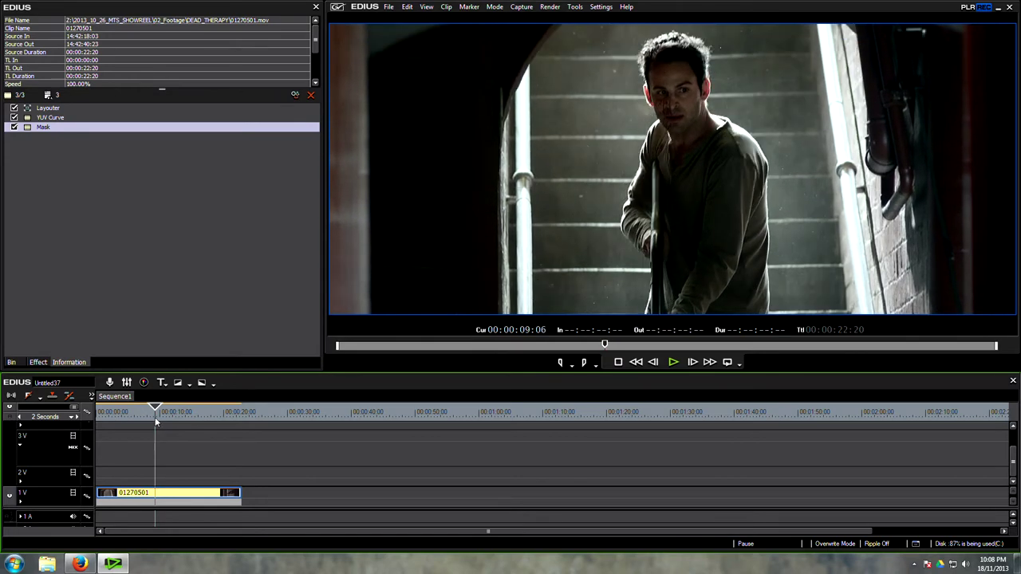
left_click_drag(156, 420, 157, 420)
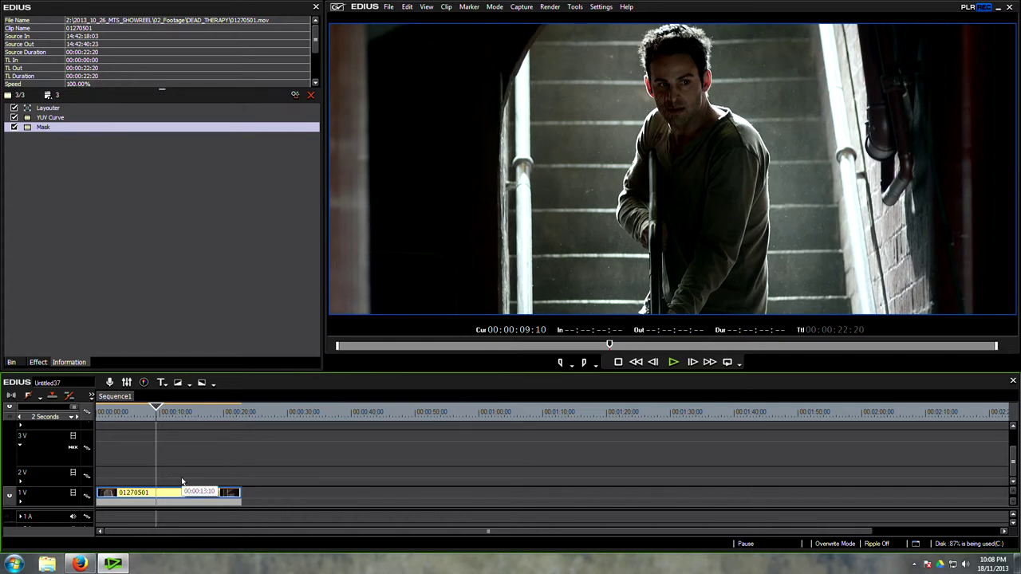
left_click(220, 287)
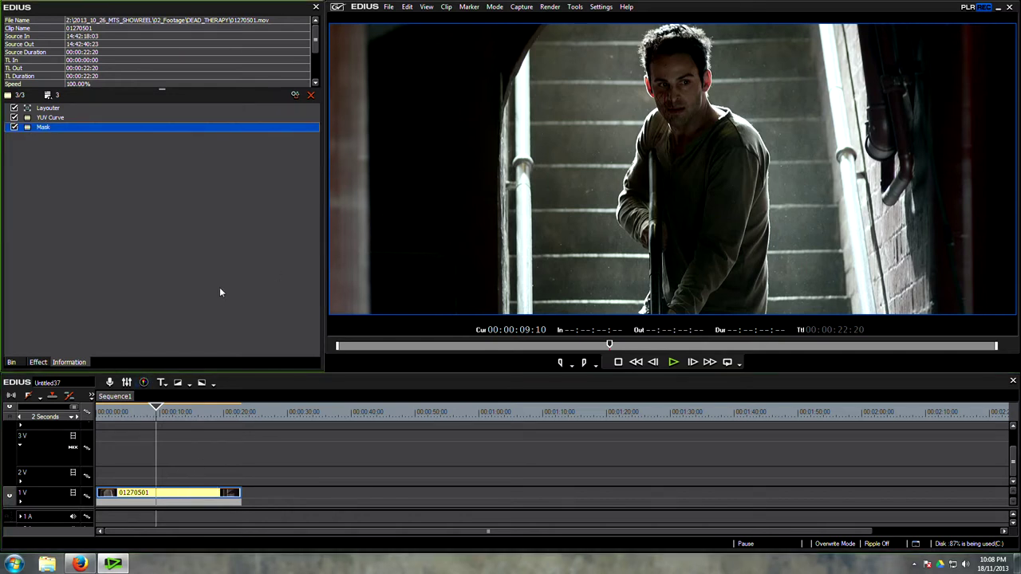
left_click(38, 363)
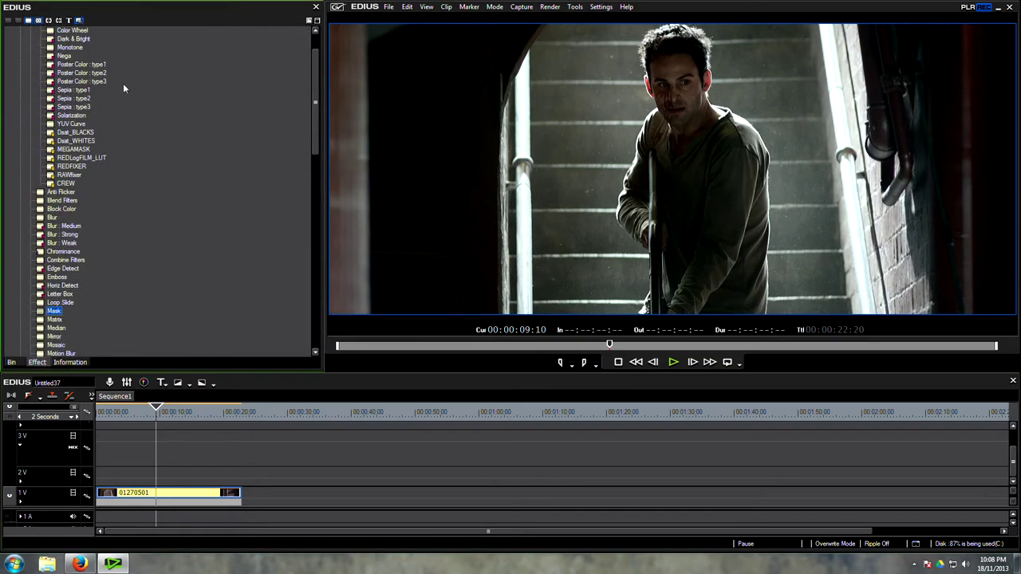
left_click_drag(86, 63, 176, 496)
double_click(75, 141)
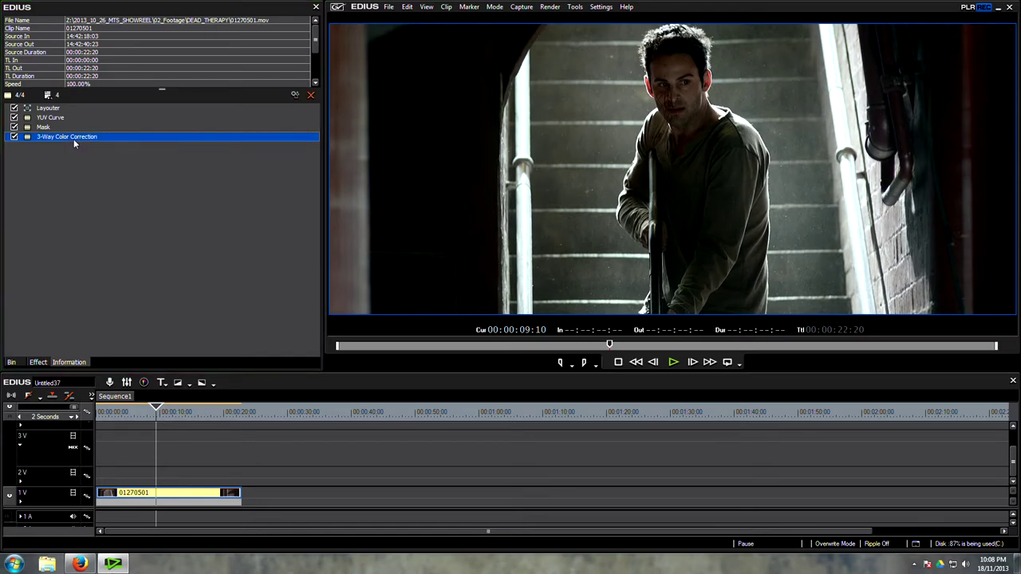
left_click_drag(68, 149, 83, 168)
left_click(140, 107)
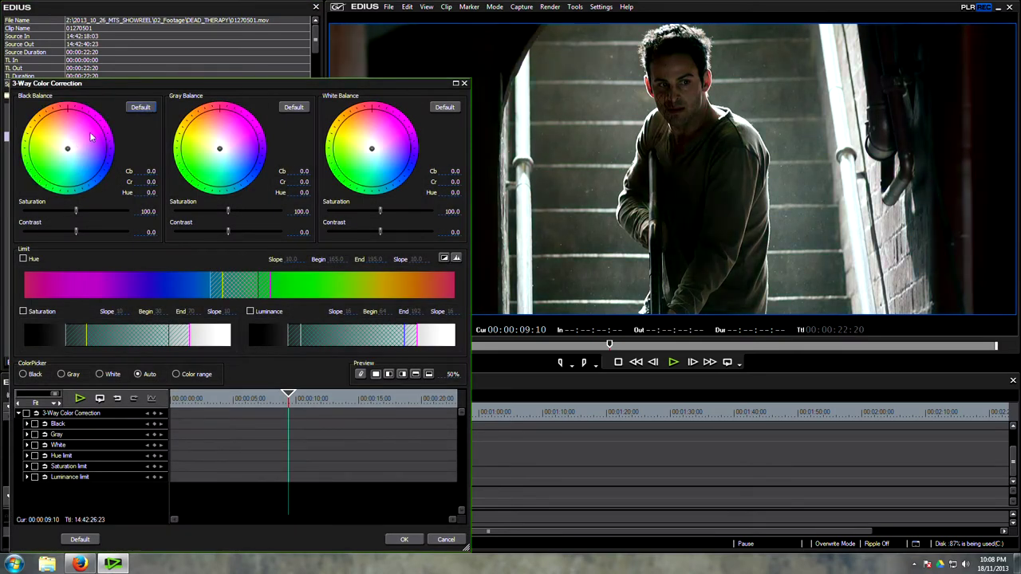
left_click_drag(273, 86, 281, 54)
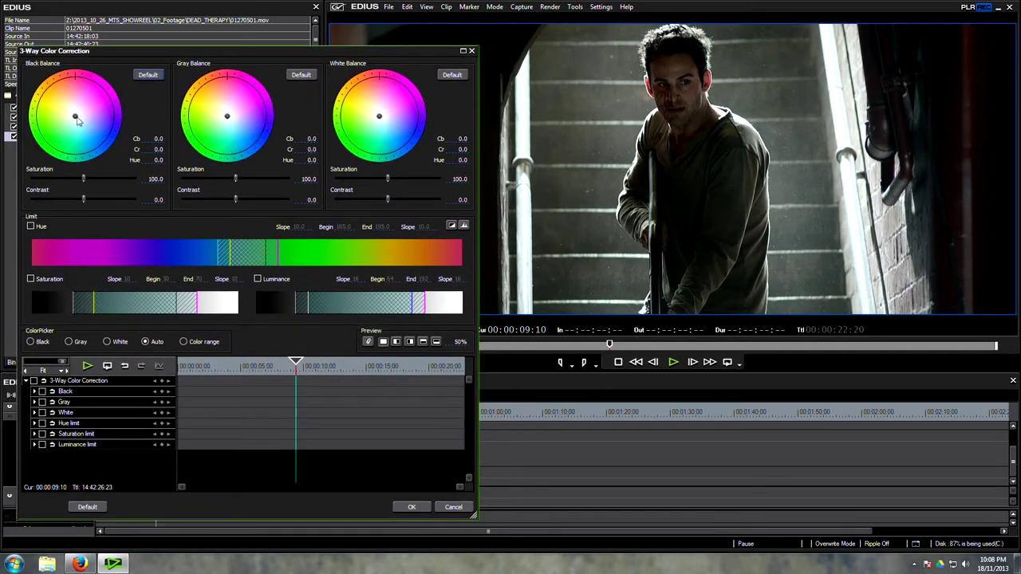
left_click_drag(75, 118, 92, 99)
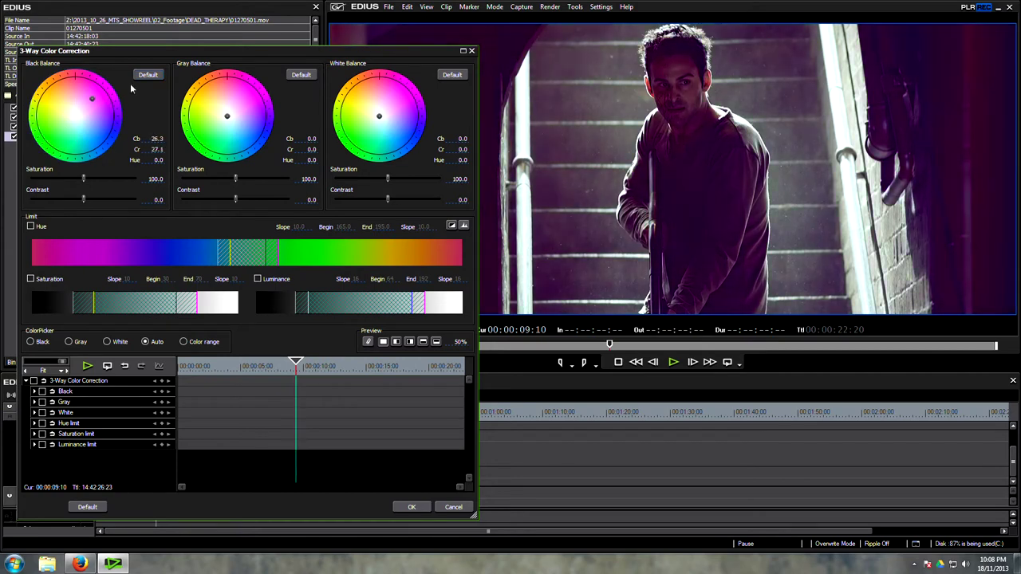
left_click(148, 74)
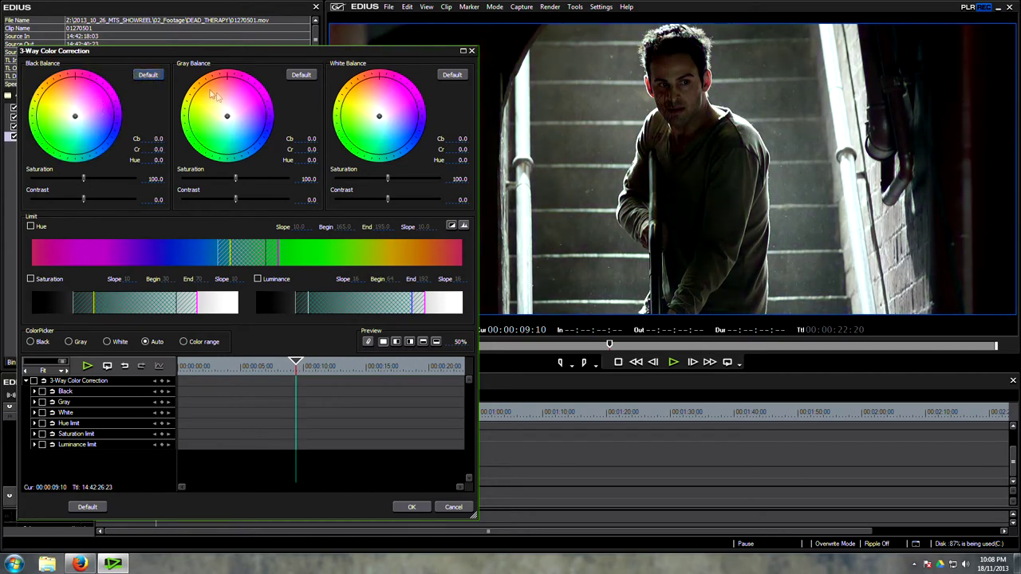
mouse_move(227, 118)
left_mouse_down()
mouse_move(236, 130)
mouse_move(226, 114)
mouse_move(239, 111)
mouse_move(235, 117)
left_mouse_up()
left_click(301, 76)
left_click_drag(381, 118, 396, 150)
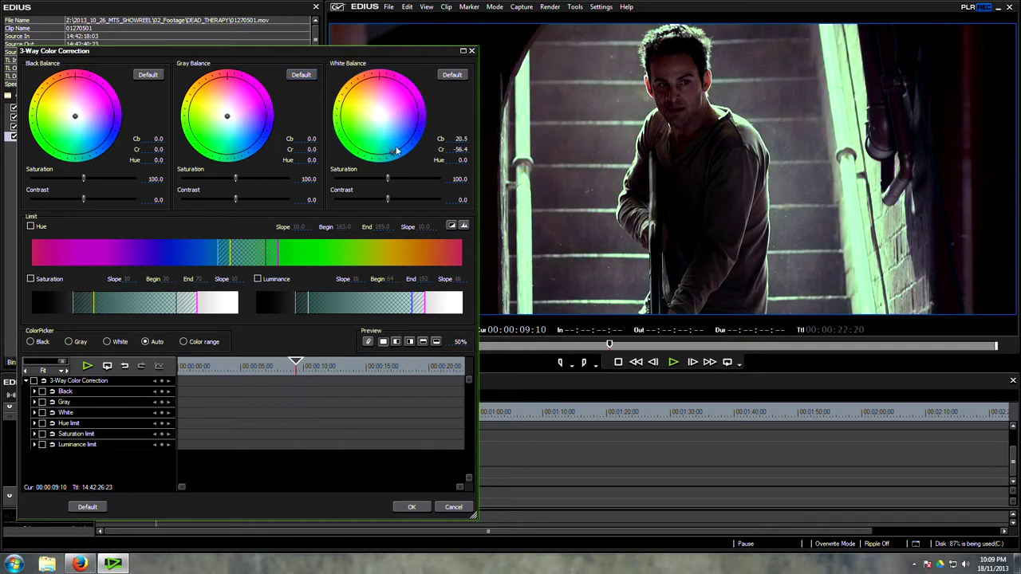
double_click(396, 150)
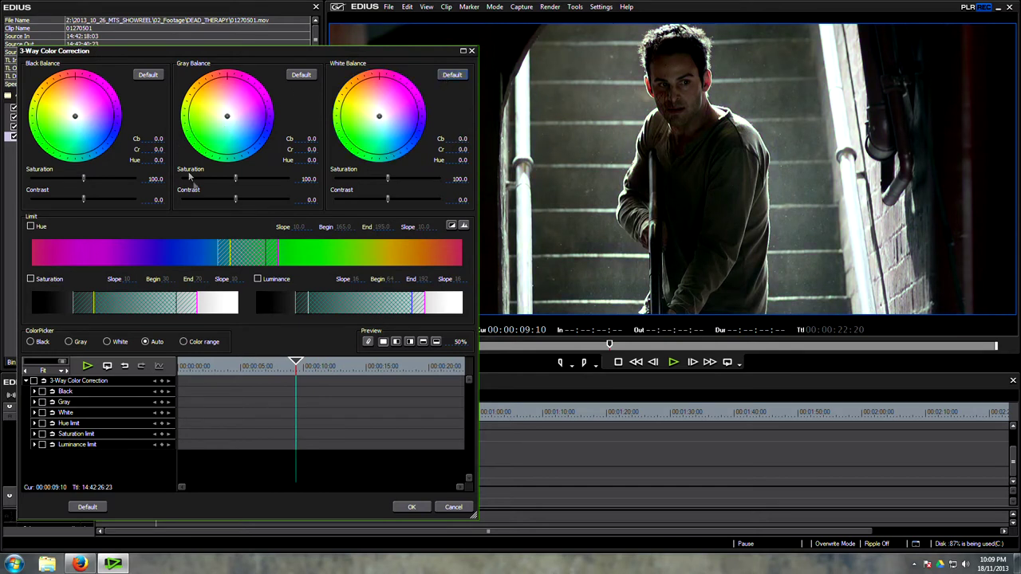
- Raise midtone and highlight saturation to 200 and adjust shadow saturation and balance
left_click_drag(235, 183, 302, 181)
left_click_drag(84, 178, 137, 181)
left_click_drag(388, 185, 463, 180)
left_click_drag(136, 182, 111, 181)
left_click_drag(77, 118, 79, 123)
left_click_drag(331, 50, 421, 297)
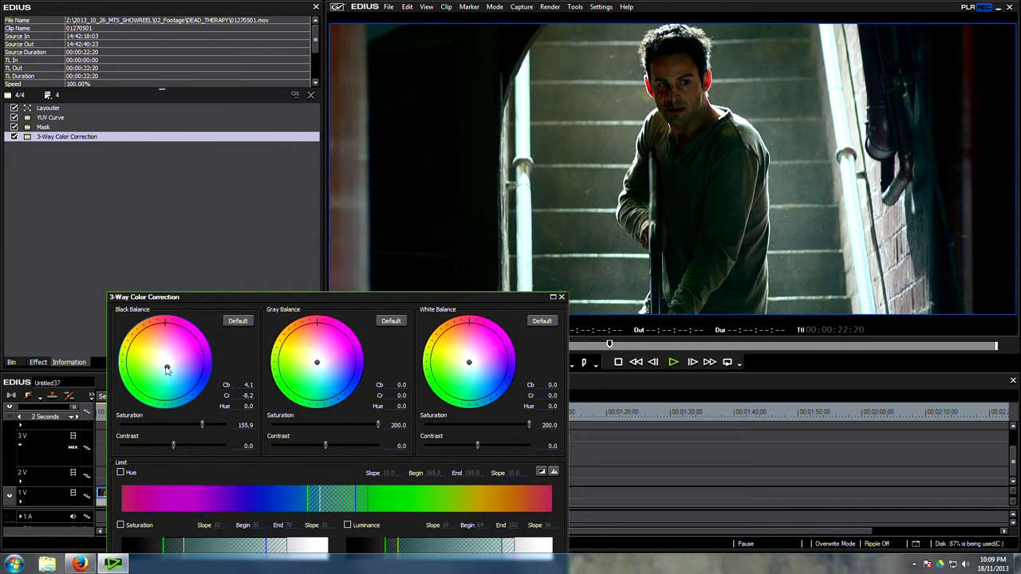
- Reset the shadows, then set black saturation to 161 with a slight cyan-green tint
left_click_drag(167, 367, 188, 365)
left_click(238, 321)
left_click_drag(173, 425, 205, 425)
left_click_drag(165, 365, 168, 375)
left_click_drag(442, 299, 306, 130)
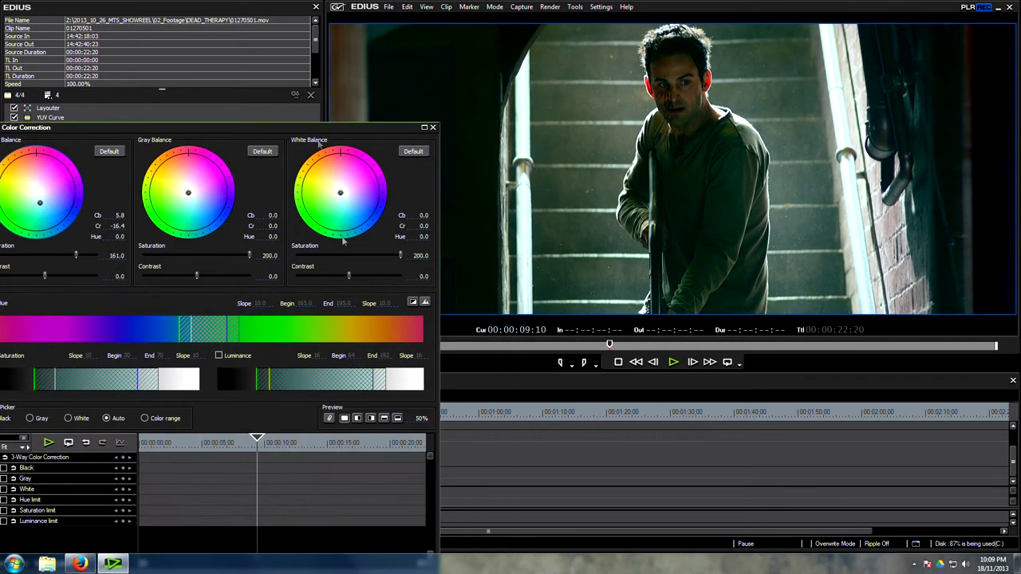
- Set the preview to 100% and slightly nudge the midtone and highlight colour balances
left_click_drag(417, 420, 355, 449)
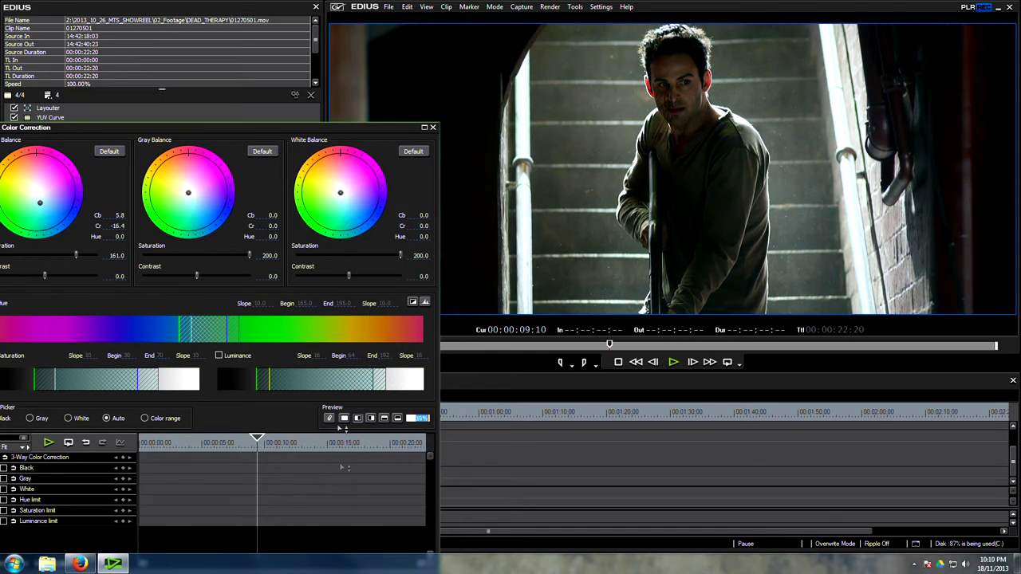
left_click_drag(340, 428, 338, 298)
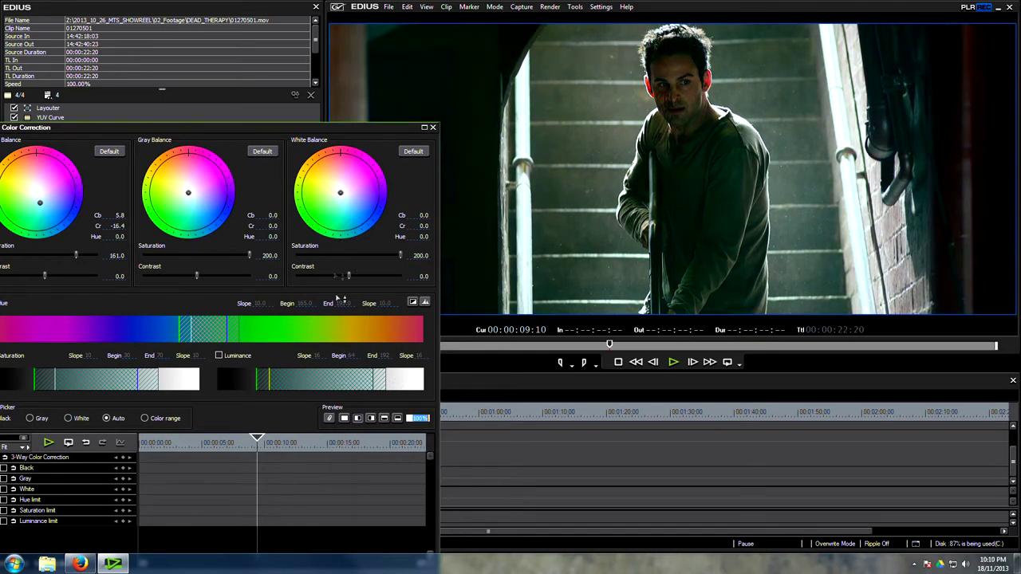
left_click(188, 197)
left_click_drag(187, 195, 190, 196)
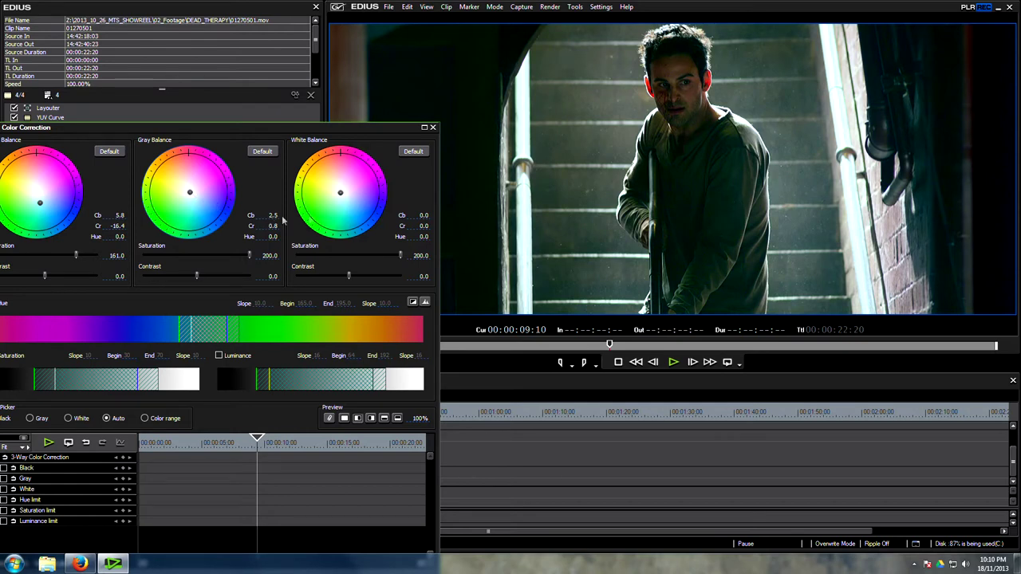
left_click_drag(339, 193, 336, 190)
- Set the preview value to 5.0, apply the 3-Way Color Correction, and show the vectorscope and waveform
left_click(418, 418)
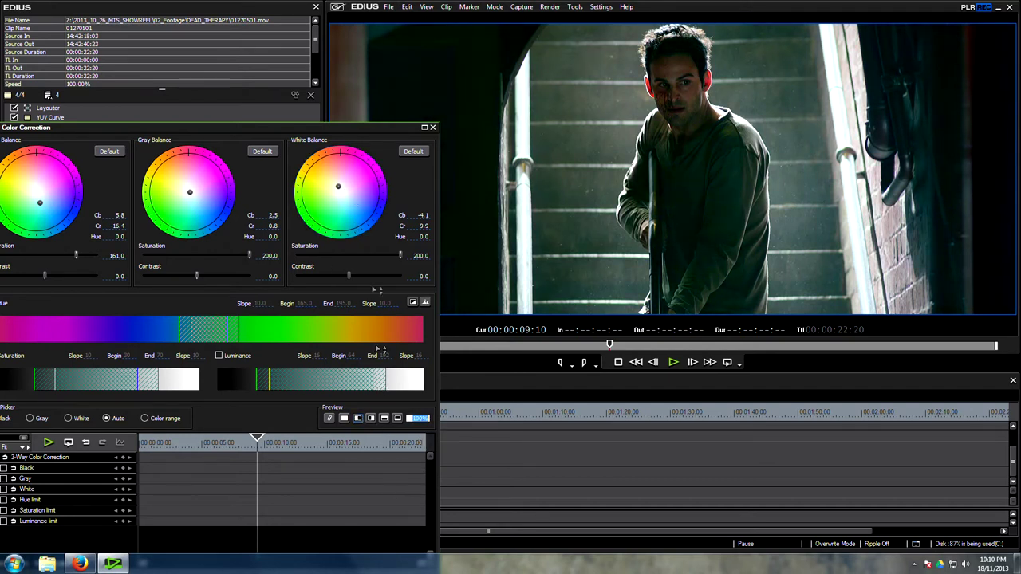
type("5.0")
key("Return")
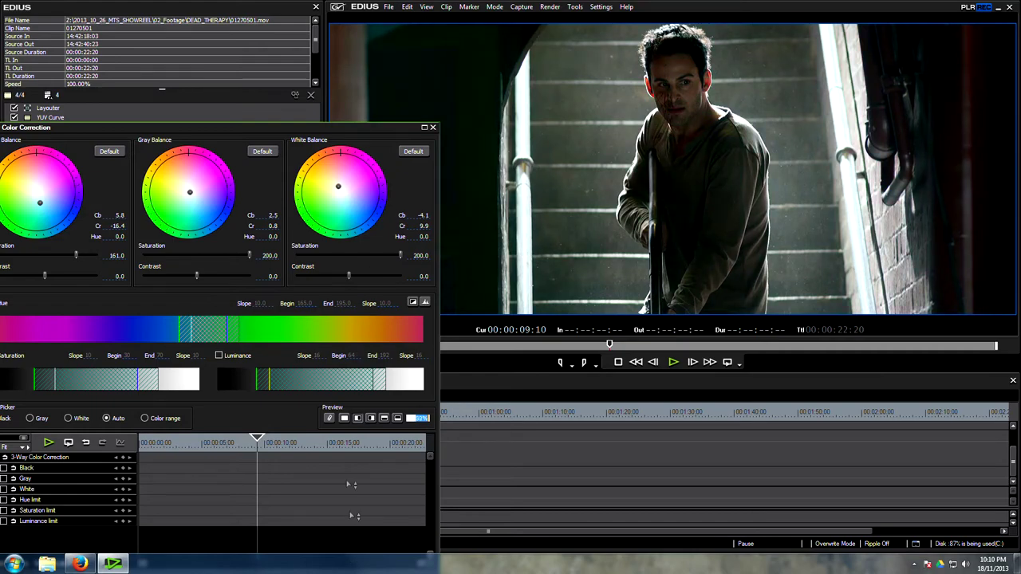
left_click_drag(349, 125, 485, 254)
double_click(485, 249)
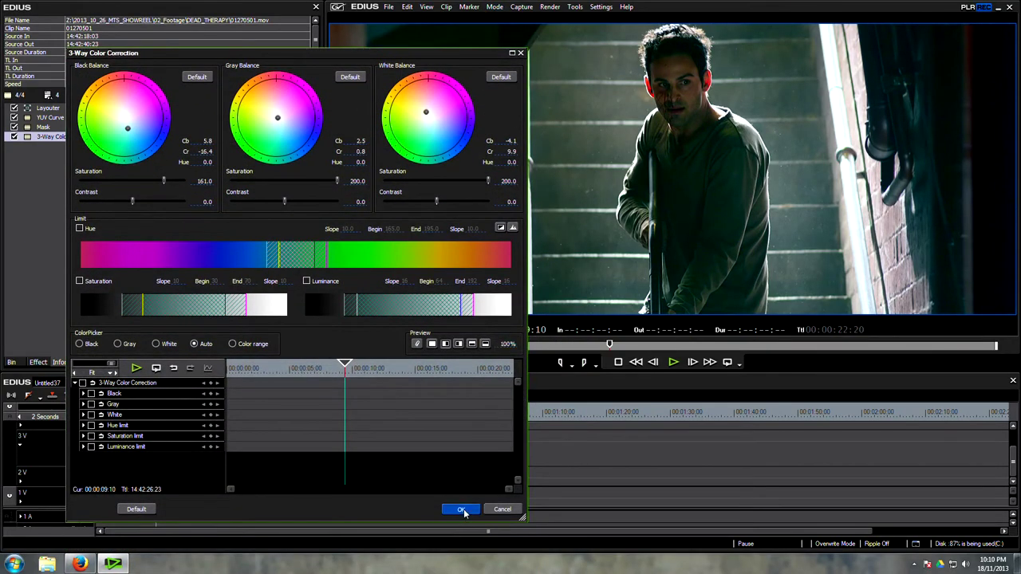
left_click(461, 515)
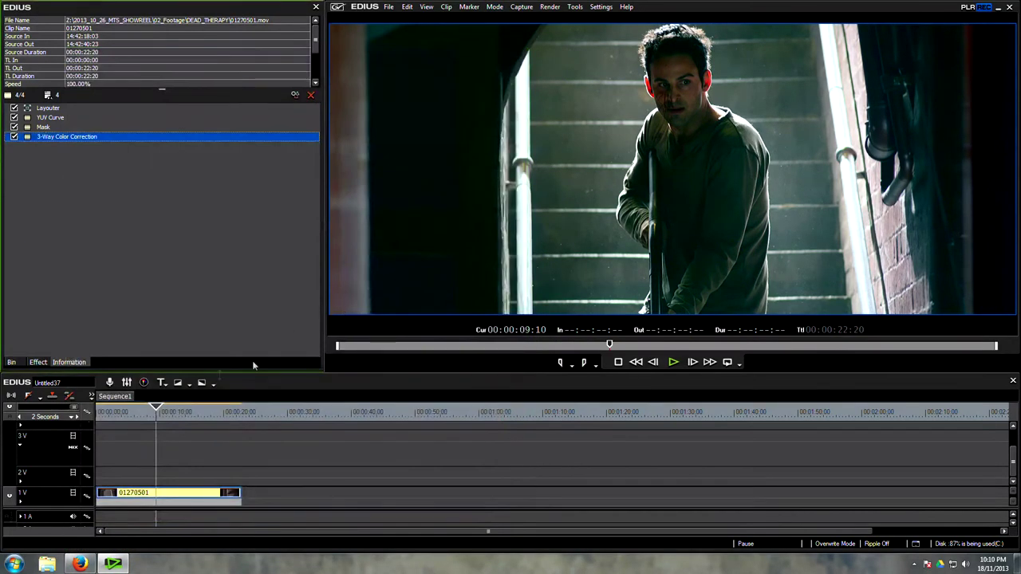
left_click(141, 383)
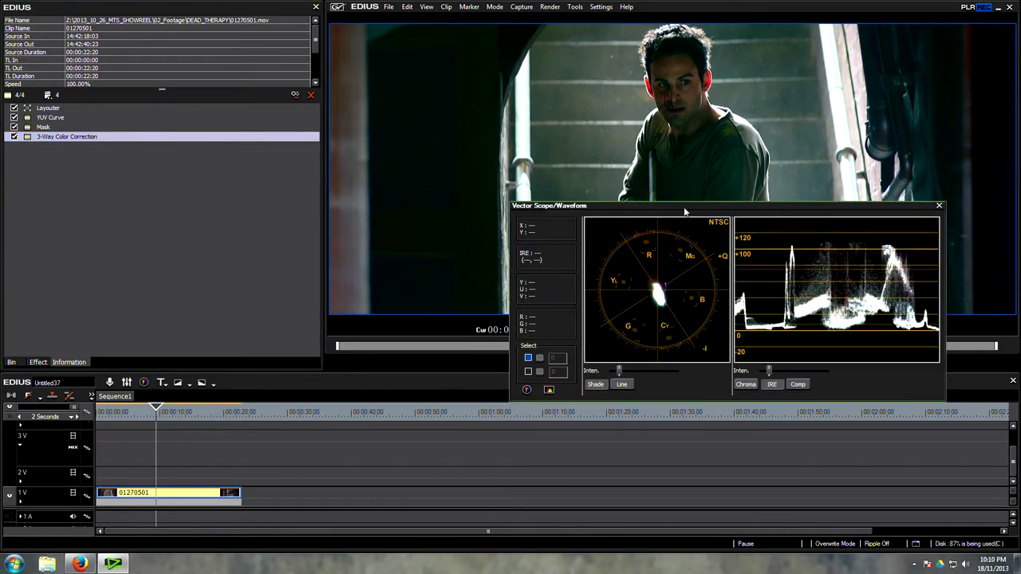
- Move the scopes lower and reopen the 3-Way Color Correction settings for clip 01270501
left_click_drag(684, 206, 609, 271)
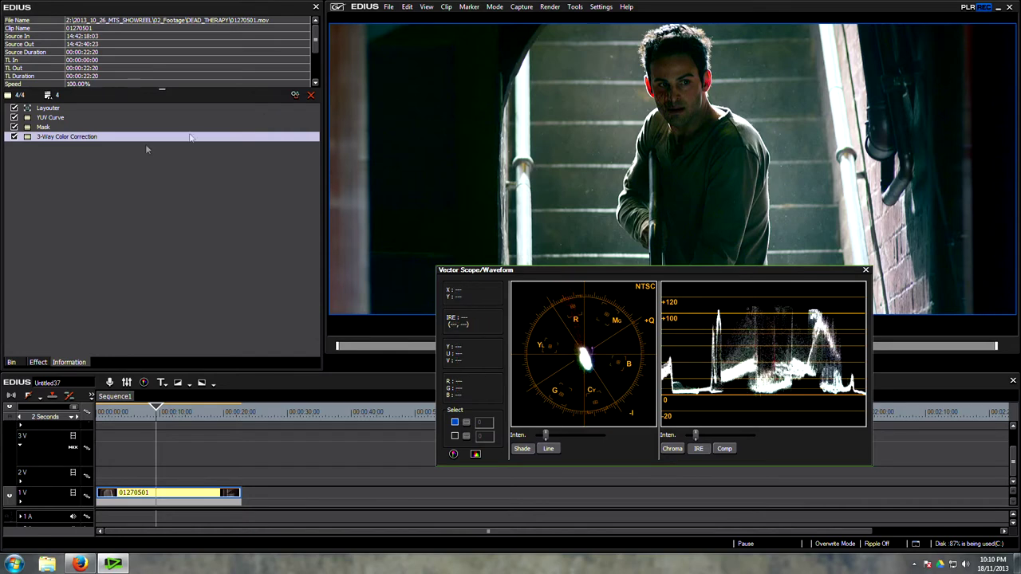
double_click(83, 139)
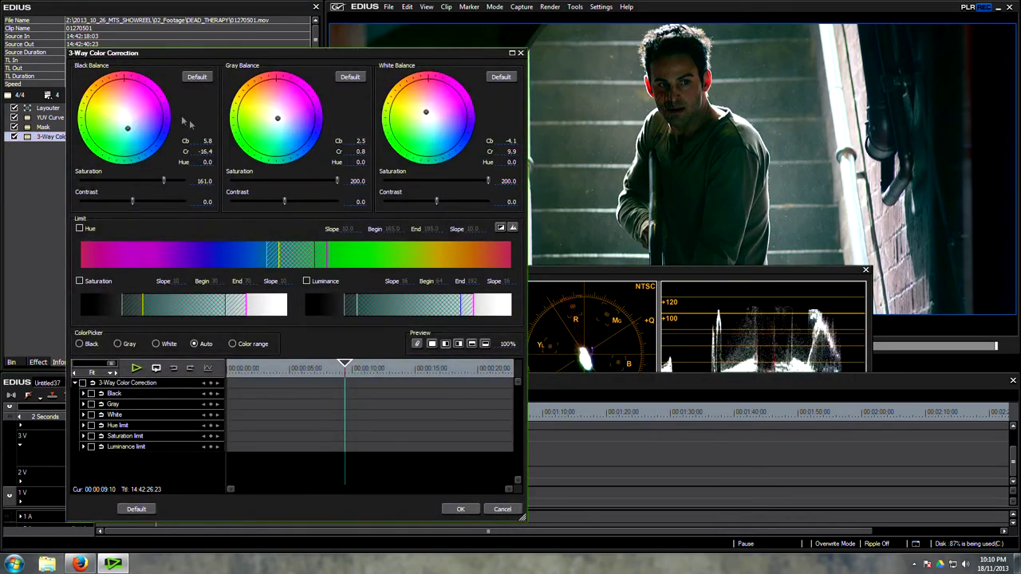
- Shift the gray balance to Cb -1.6 / Cr 7.4 and lower highlight contrast
mouse_move(280, 122)
left_mouse_down()
mouse_move(272, 126)
mouse_move(283, 118)
mouse_move(274, 114)
left_mouse_up()
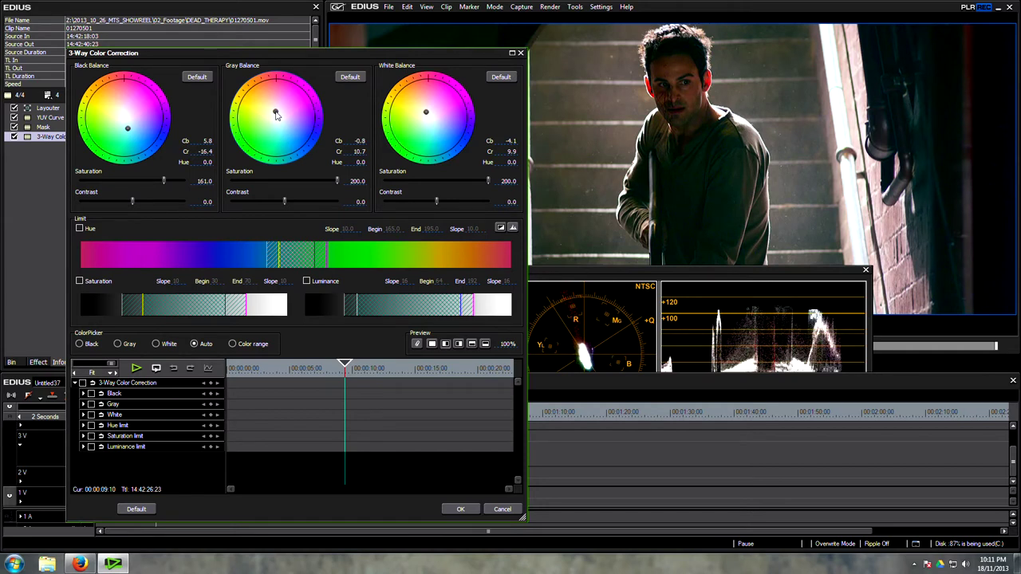
left_click_drag(275, 116, 273, 116)
key("Tab")
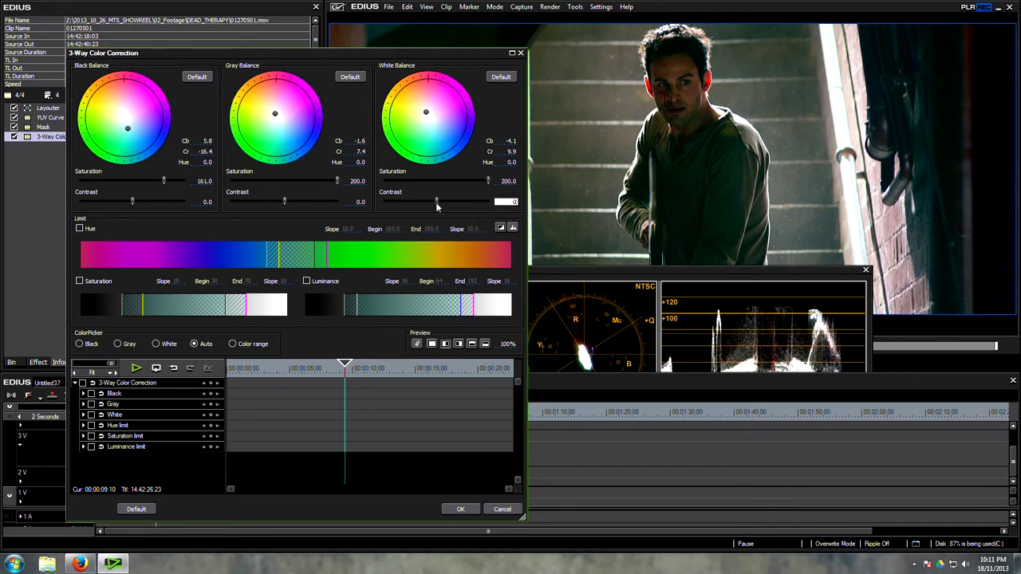
mouse_move(437, 206)
left_mouse_down()
mouse_move(419, 205)
mouse_move(439, 205)
left_mouse_up()
left_click_drag(439, 203, 396, 205)
- Set contrasts to -2.2 shadows, 6.2 midtones and -12.4 highlights, then apply the correction
left_click_drag(629, 277, 762, 237)
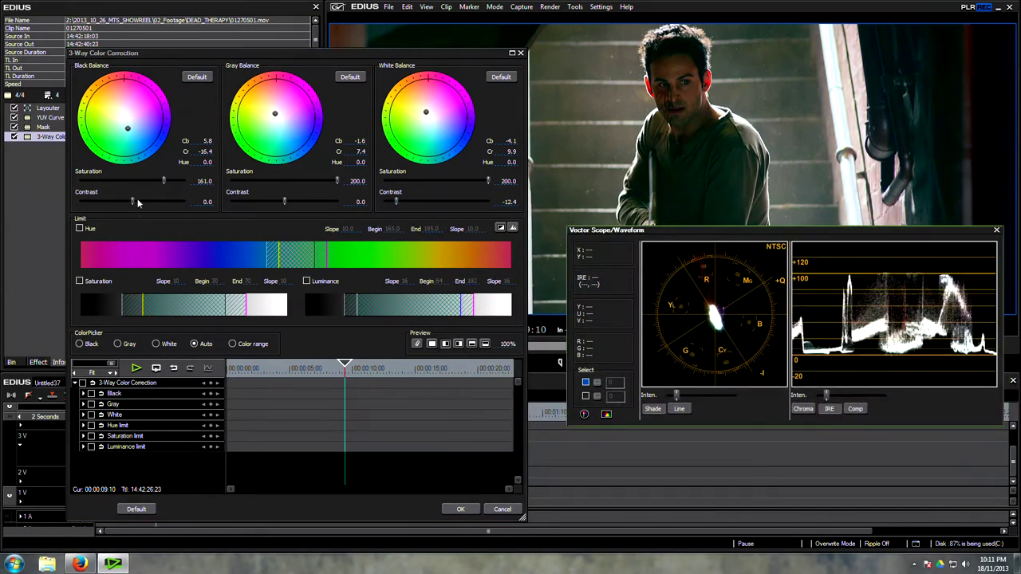
left_click_drag(131, 202, 124, 203)
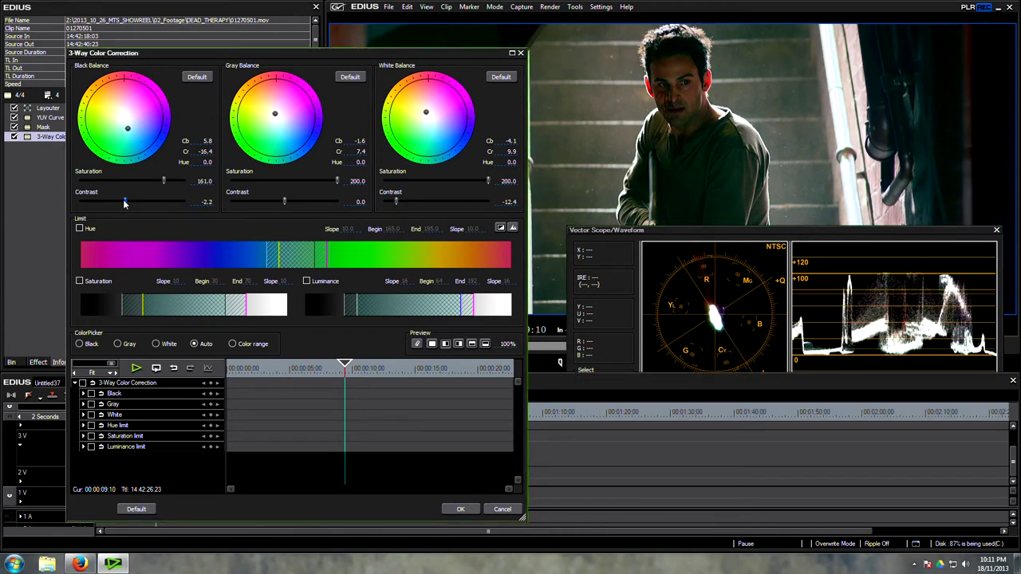
left_click_drag(283, 202, 305, 202)
left_click(508, 348)
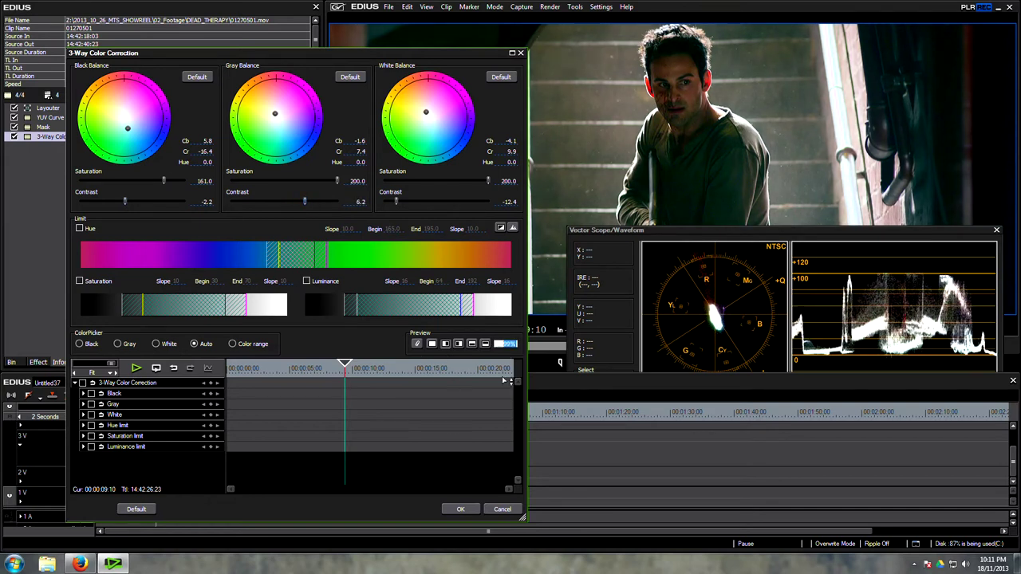
left_click(463, 508)
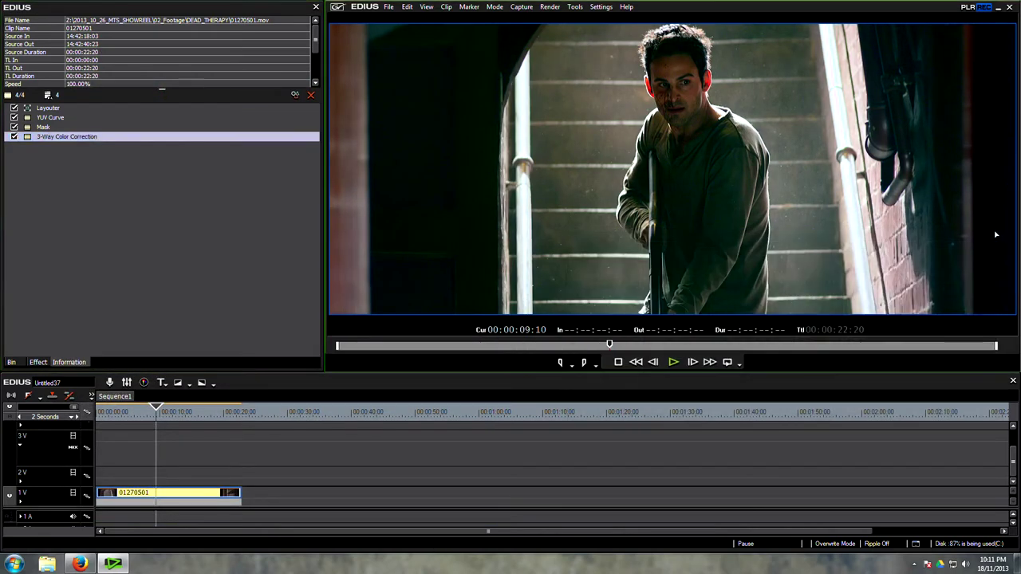
- Copy clip 01270501 up onto track 2V and return the playhead to 00:00:09:08
mouse_move(155, 421)
left_mouse_down()
mouse_move(126, 420)
mouse_move(156, 421)
left_mouse_up()
left_click_drag(159, 495, 162, 476)
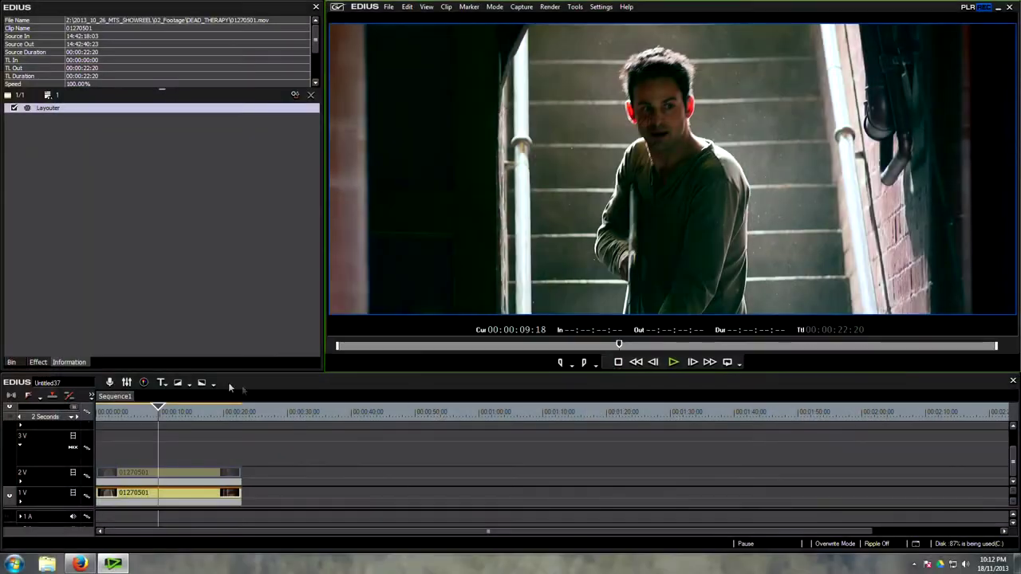
left_click_drag(153, 416, 155, 416)
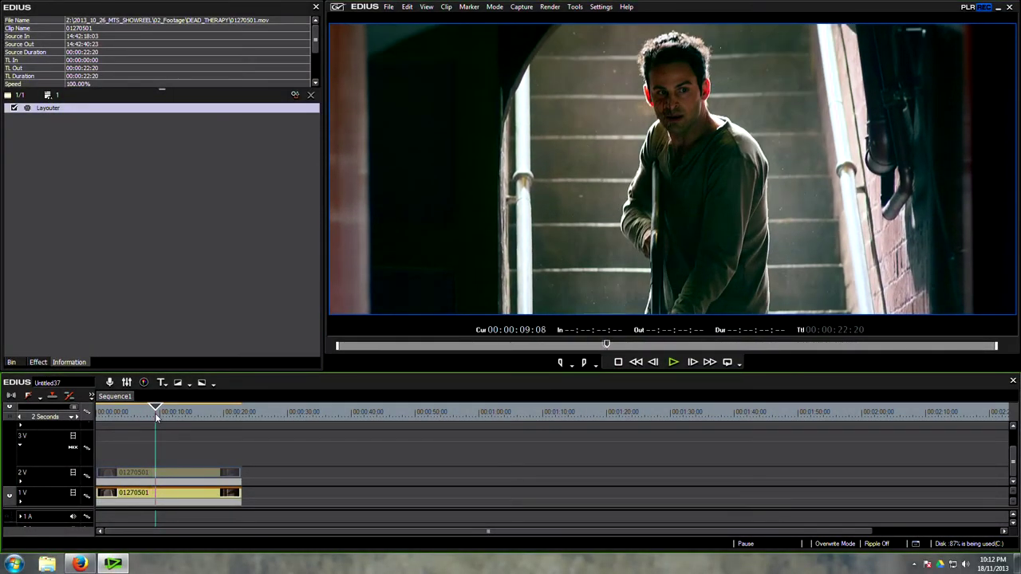
left_click(69, 349)
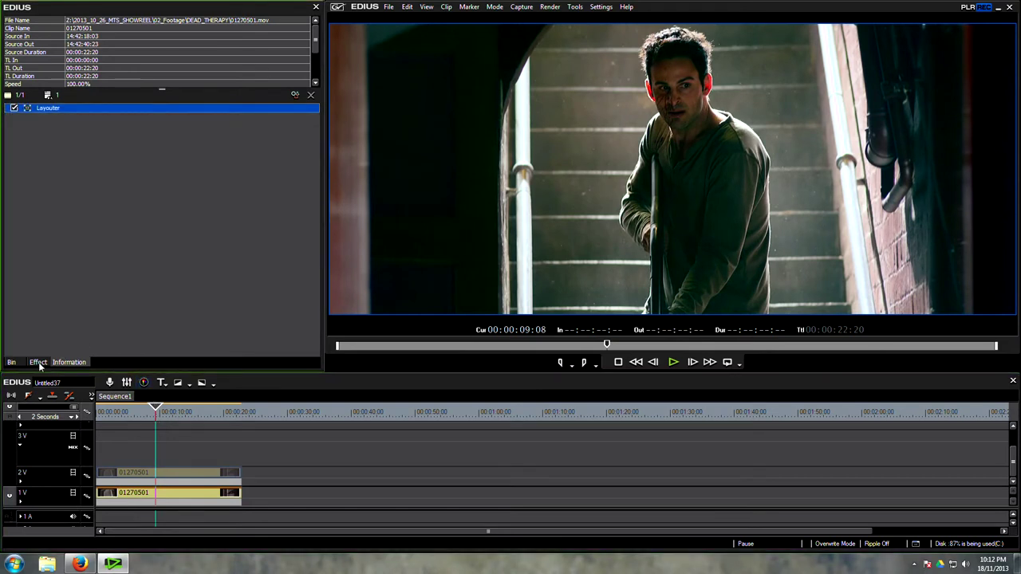
- Drop a second 3-Way Color Correction onto the 1V clip, open it, and enable its hue limit
left_click(39, 363)
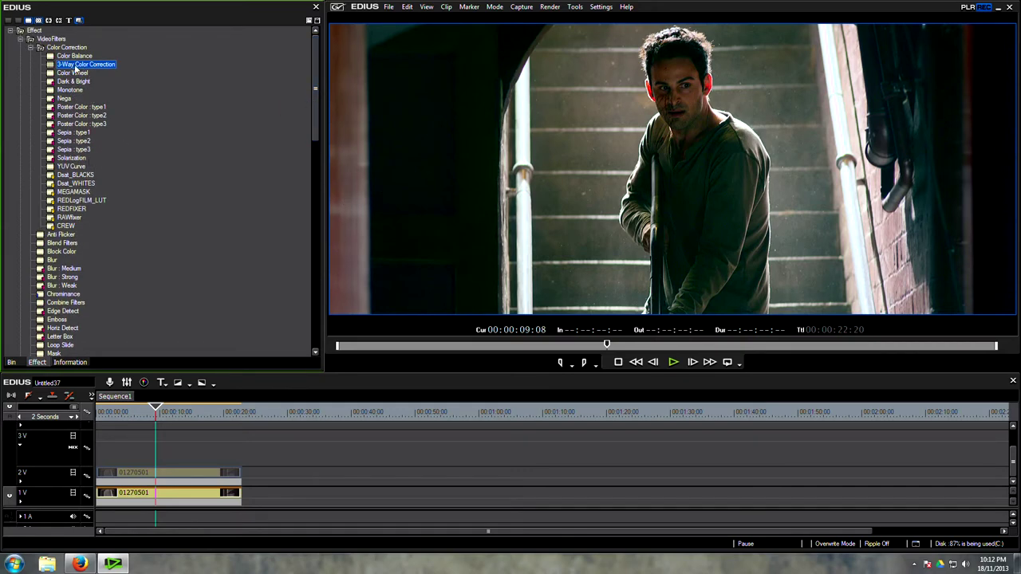
left_click_drag(73, 68, 165, 491)
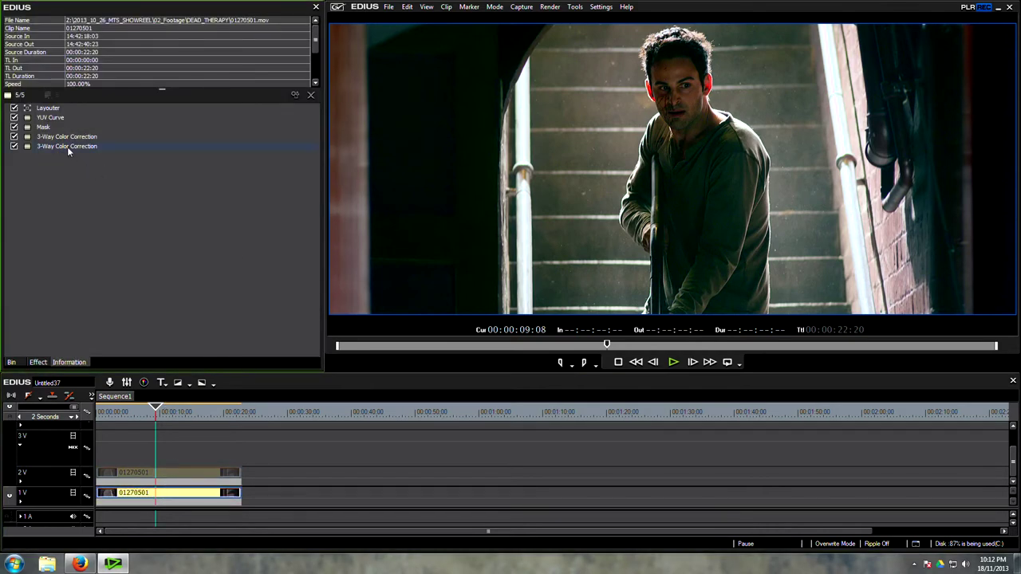
double_click(67, 146)
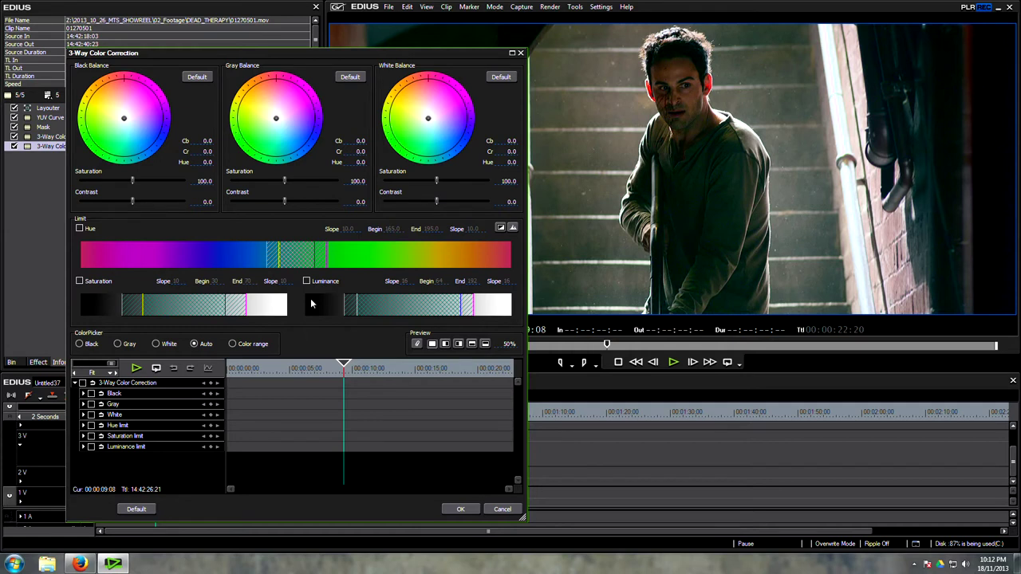
left_click(80, 229)
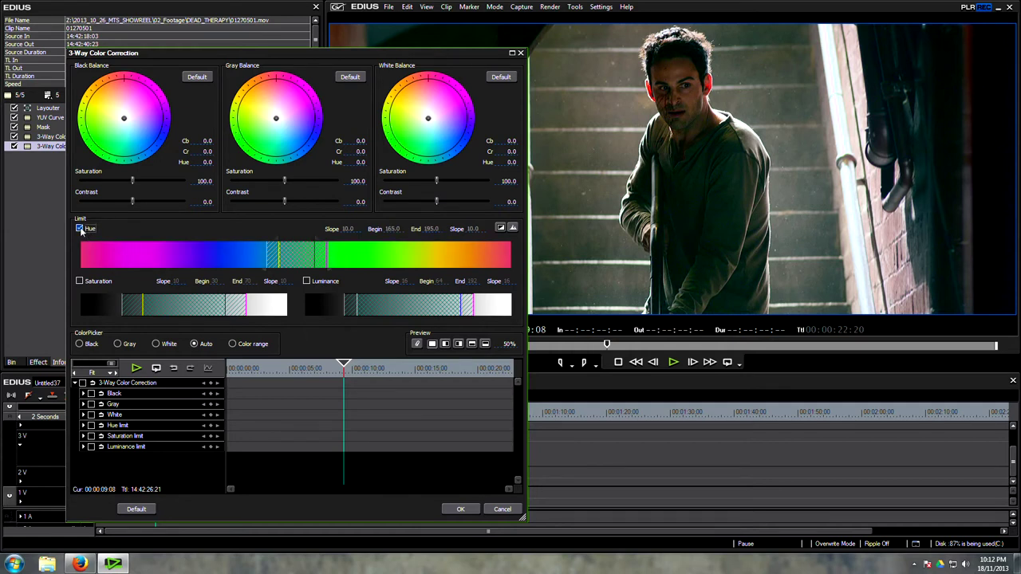
- Enable the saturation and luminance limits and move the hue limit to the reds, 314–344
left_click(80, 282)
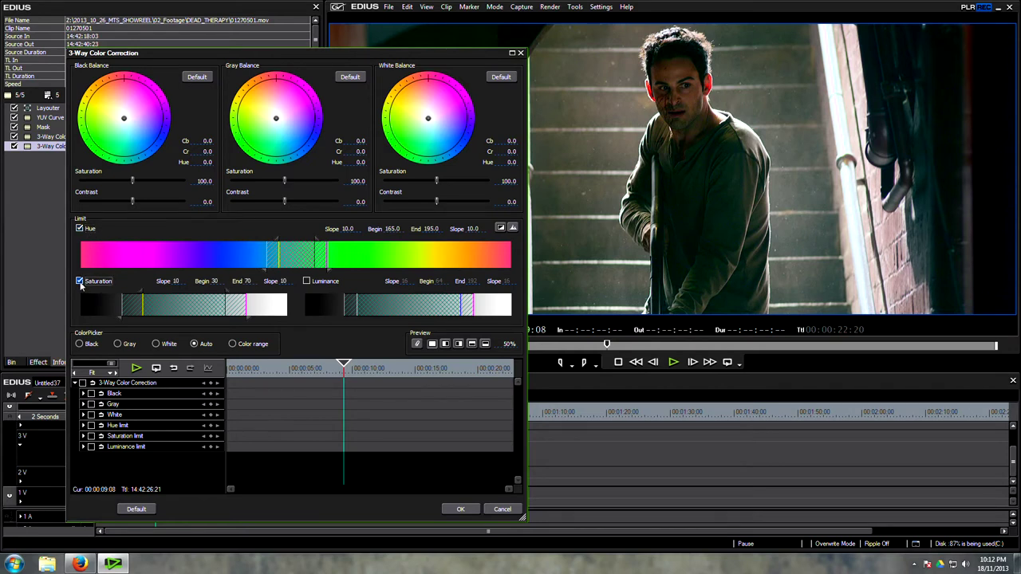
left_click(307, 281)
left_click(501, 228)
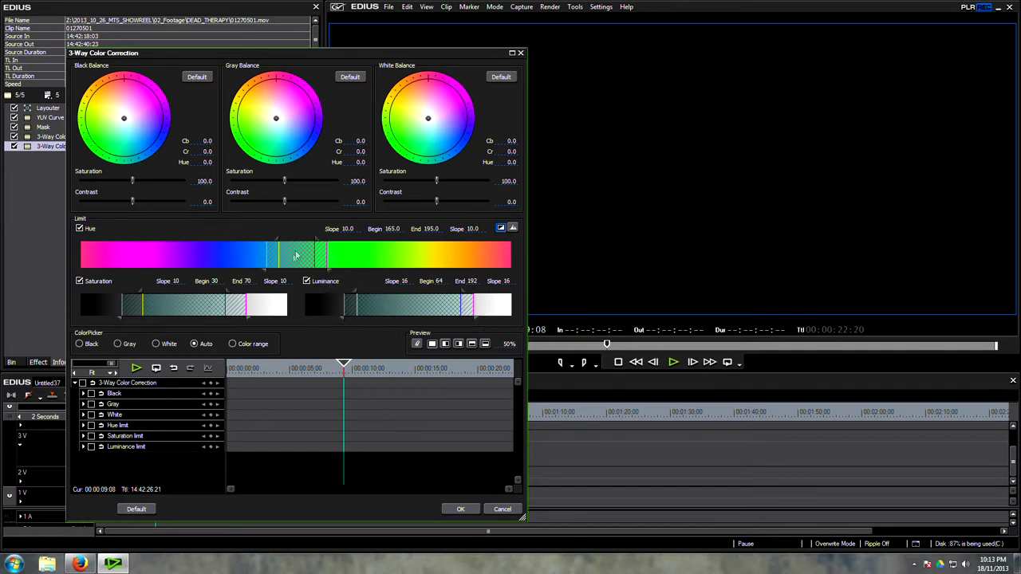
left_click_drag(295, 259, 443, 263)
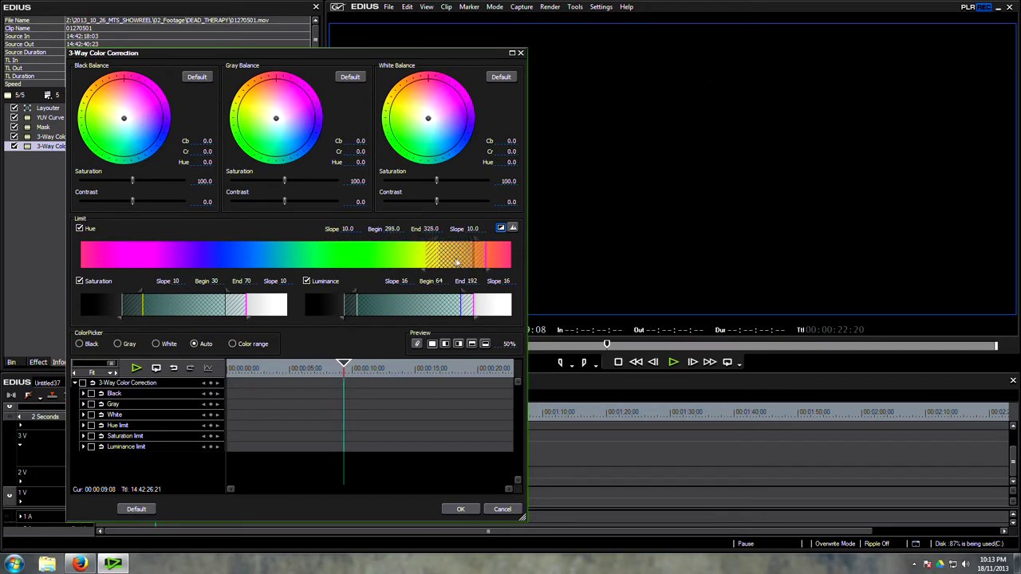
mouse_move(457, 263)
left_mouse_down()
mouse_move(477, 264)
mouse_move(442, 263)
mouse_move(476, 268)
left_mouse_up()
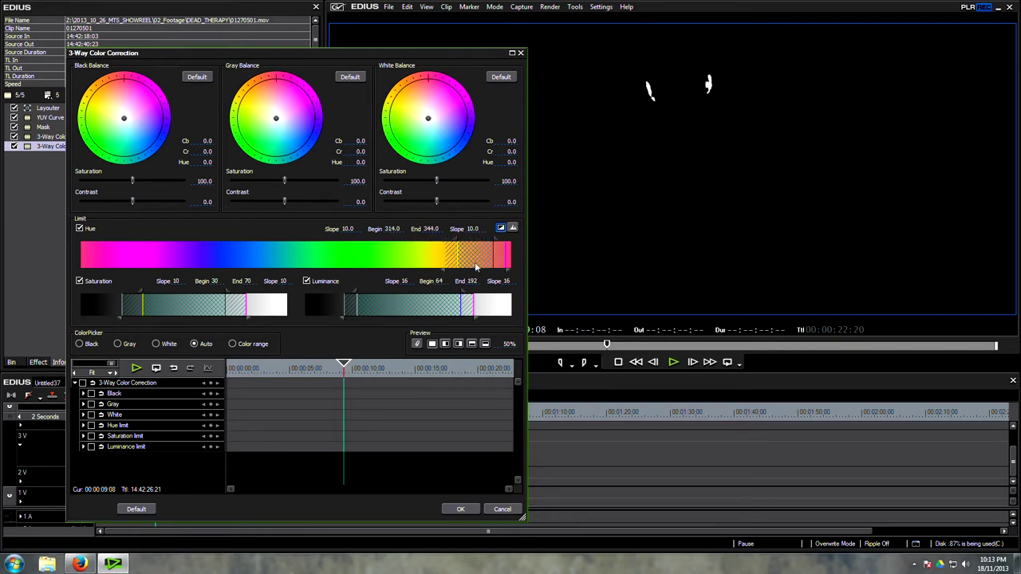
- Using the key matte, soften the luminance and saturation limit edges, then return to full colour
left_click(500, 229)
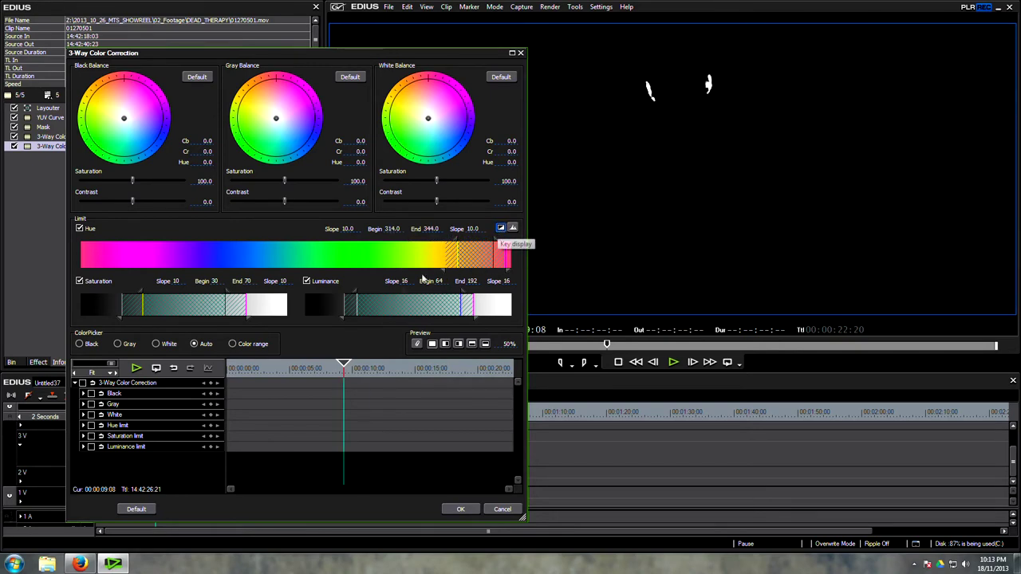
mouse_move(343, 318)
left_mouse_down()
mouse_move(323, 319)
mouse_move(335, 299)
left_mouse_up()
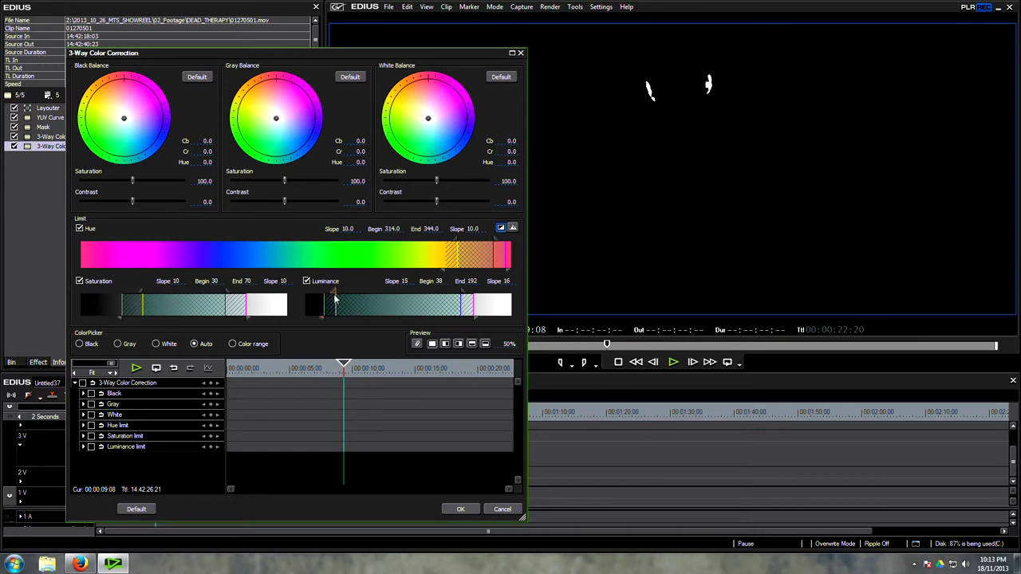
mouse_move(122, 319)
left_mouse_down()
mouse_move(95, 317)
mouse_move(107, 320)
left_mouse_up()
left_click(500, 228)
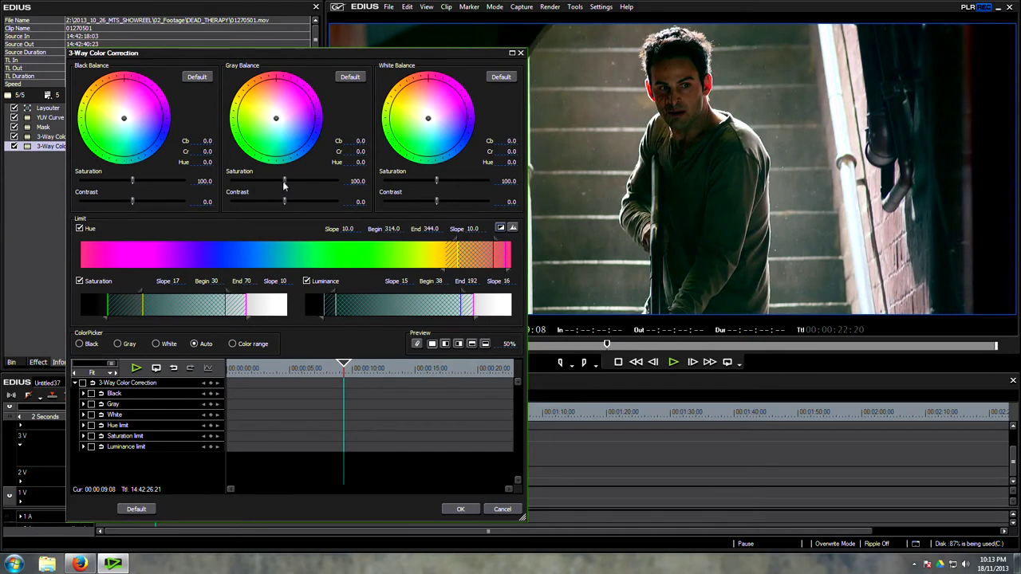
- Set midtone saturation 60.3, gray Cr -3.3 and shadow saturation 66.7, then apply the correction
mouse_move(284, 185)
left_mouse_down()
mouse_move(245, 185)
mouse_move(263, 184)
left_mouse_up()
left_click_drag(277, 122, 279, 127)
left_click_drag(134, 182, 116, 182)
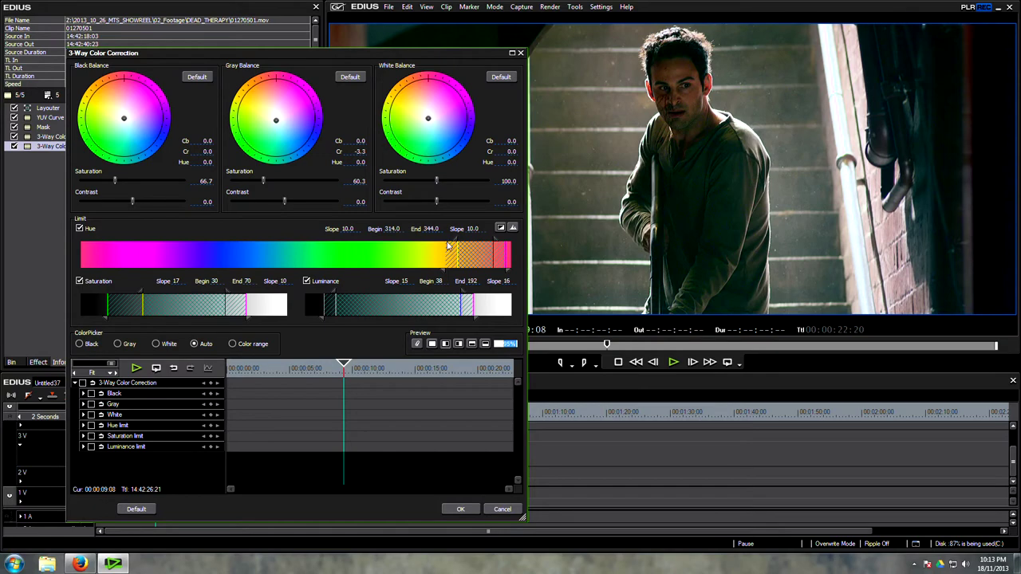
left_click(460, 508)
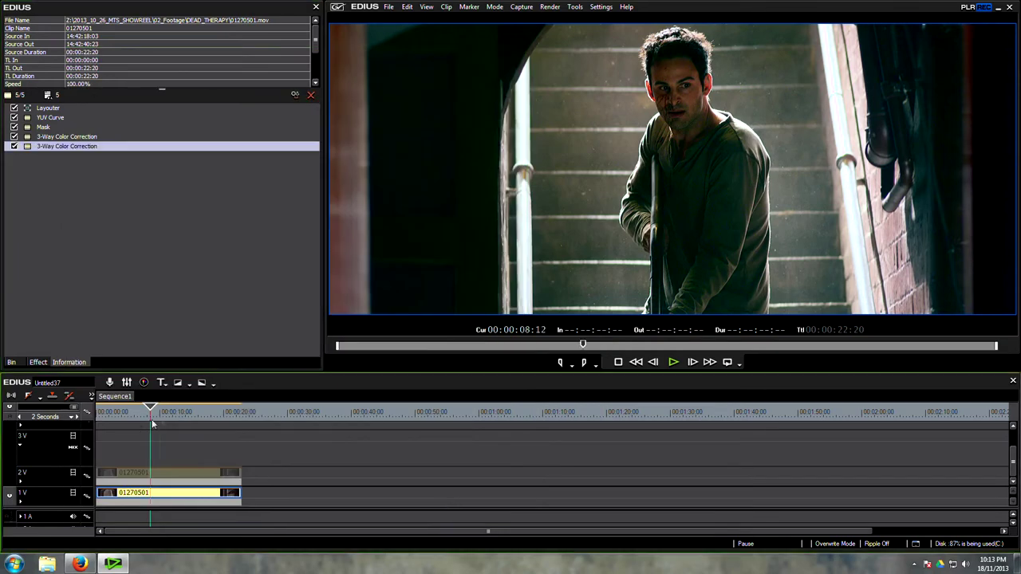
- Review the grade around 9 seconds, then disable and delete the duplicate clip on track 2V
mouse_move(154, 424)
left_mouse_down()
mouse_move(176, 417)
mouse_move(143, 419)
mouse_move(159, 422)
left_mouse_up()
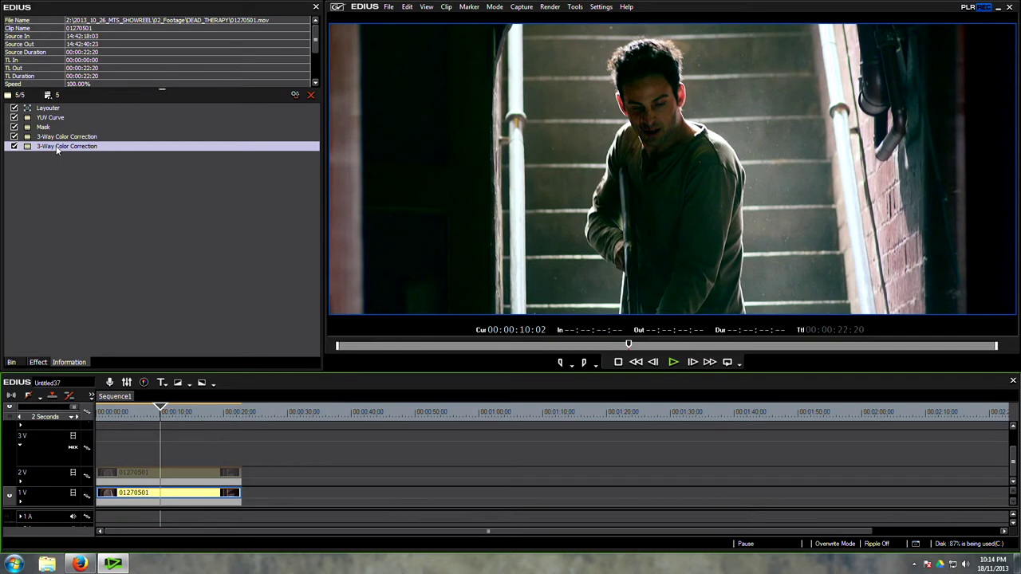
left_click_drag(160, 414, 156, 418)
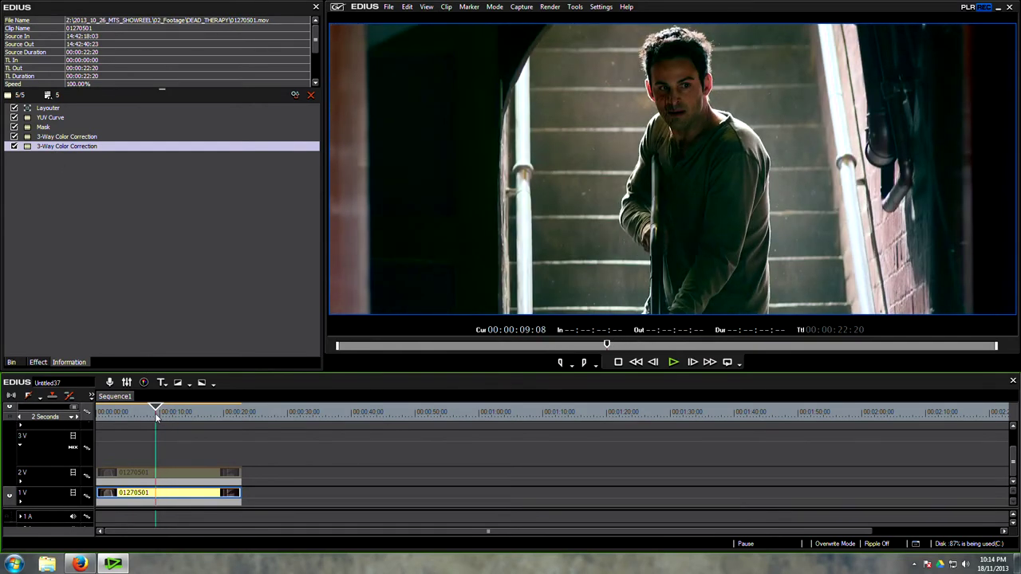
left_click(169, 471)
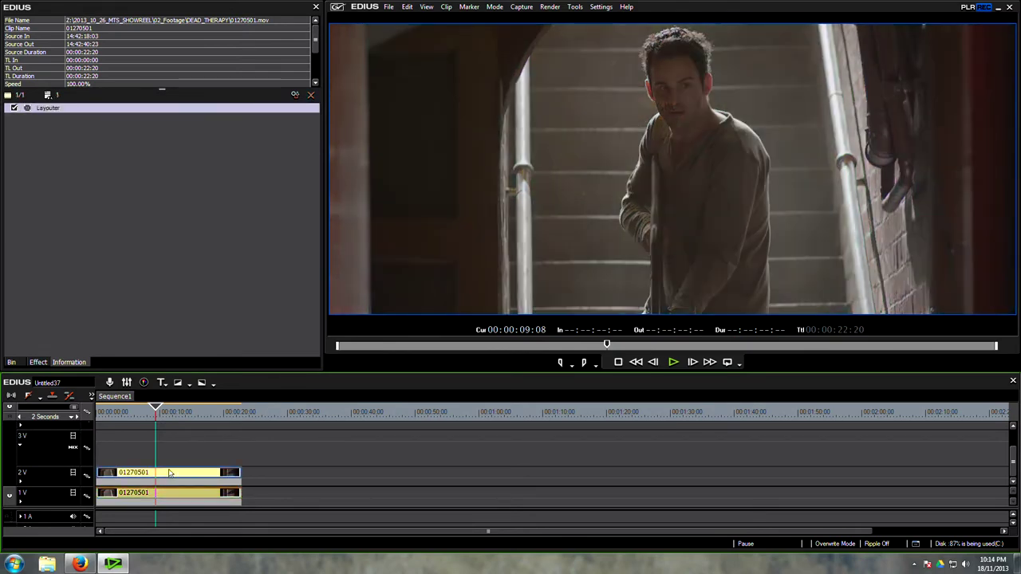
key("0")
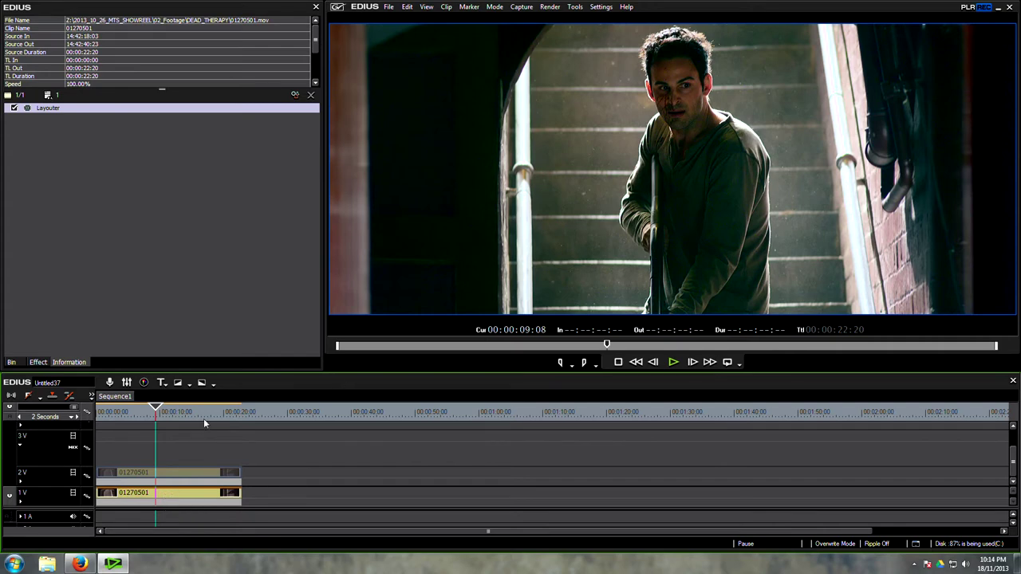
left_click_drag(162, 373, 162, 363)
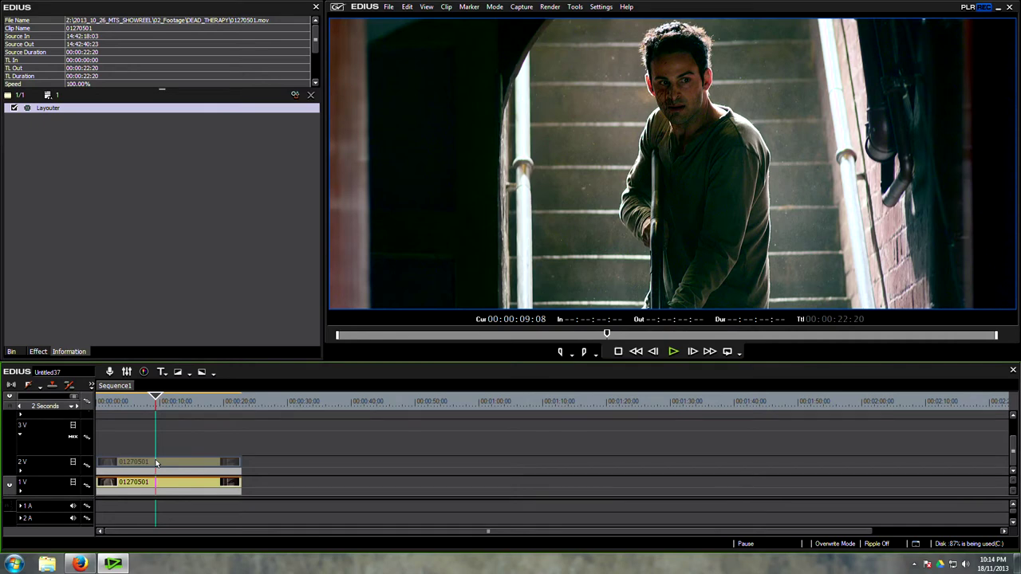
key("Delete")
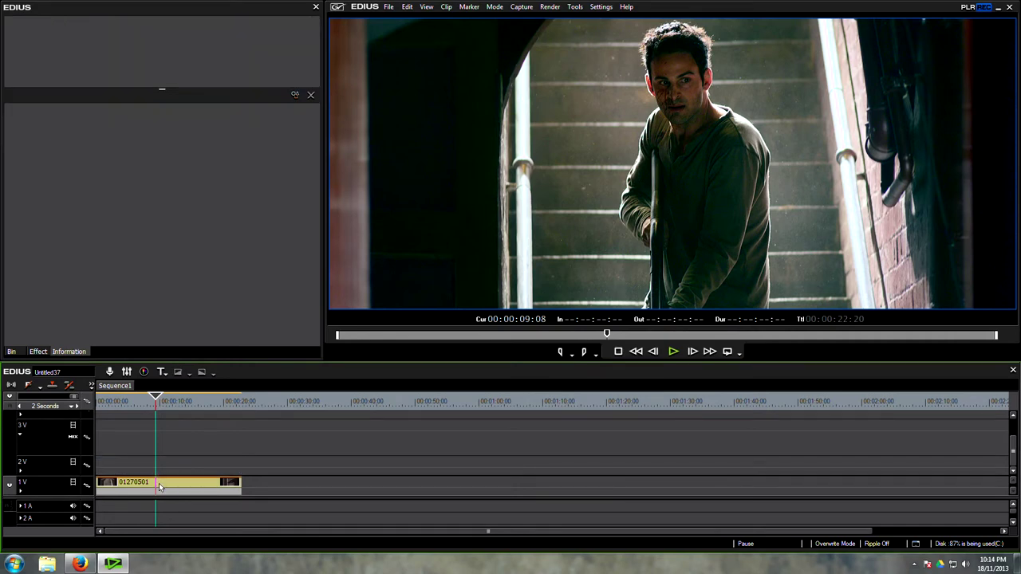
- Copy the 1V clip onto track 2V and remove its Mask and both 3-Way Color Corrections
left_click(160, 487)
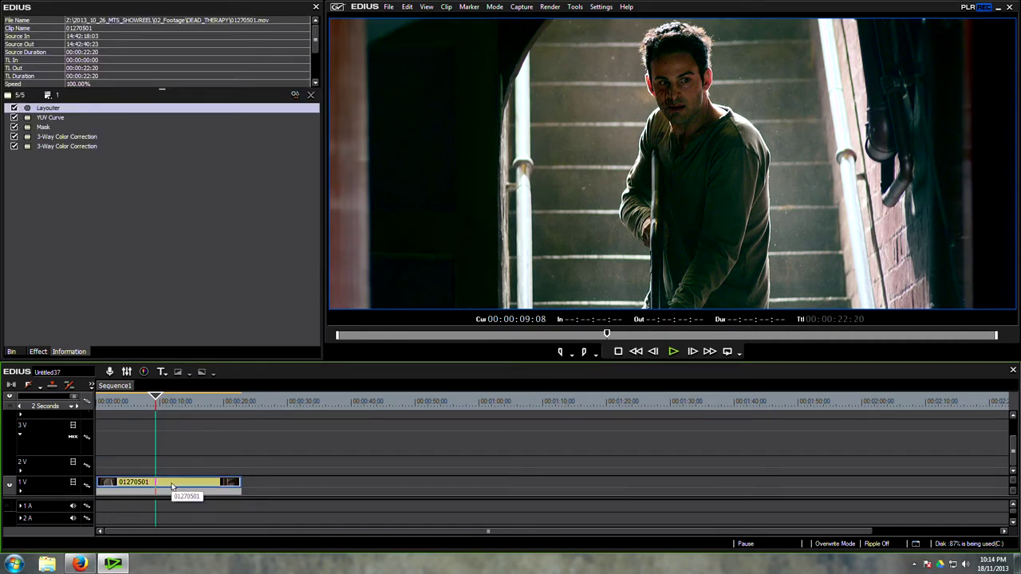
left_click_drag(165, 483, 165, 469)
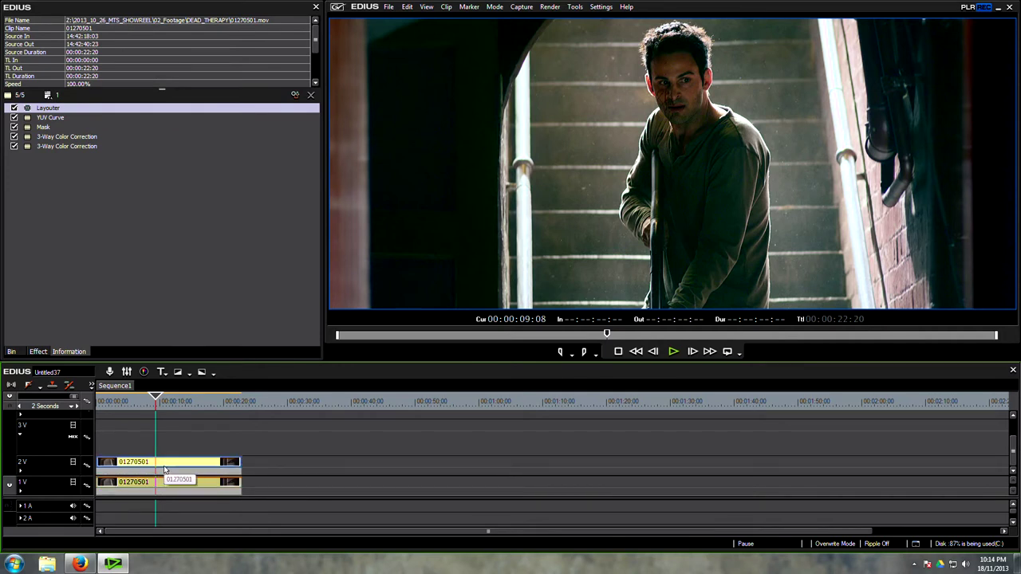
left_click_drag(88, 221, 38, 127)
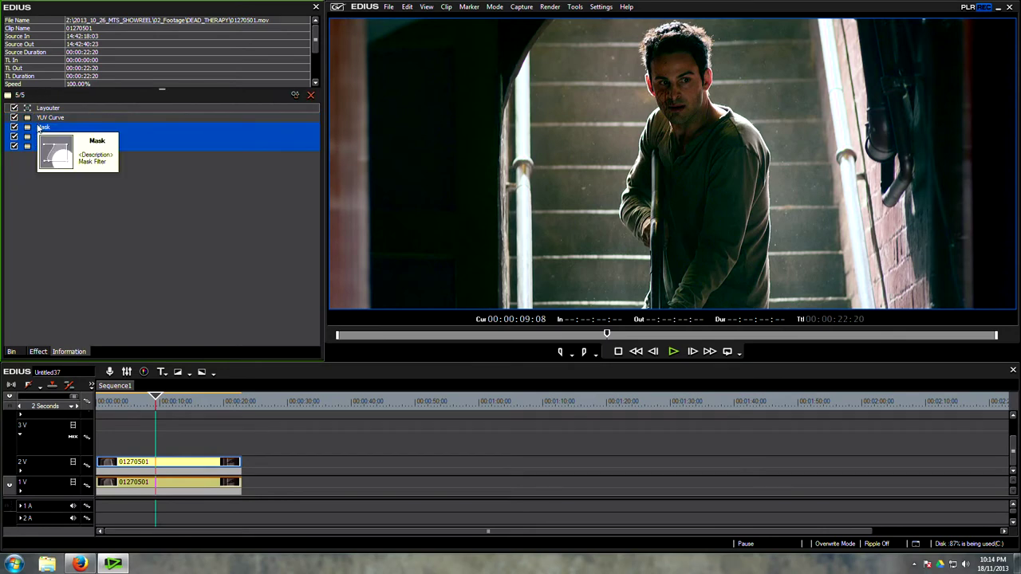
key("Delete")
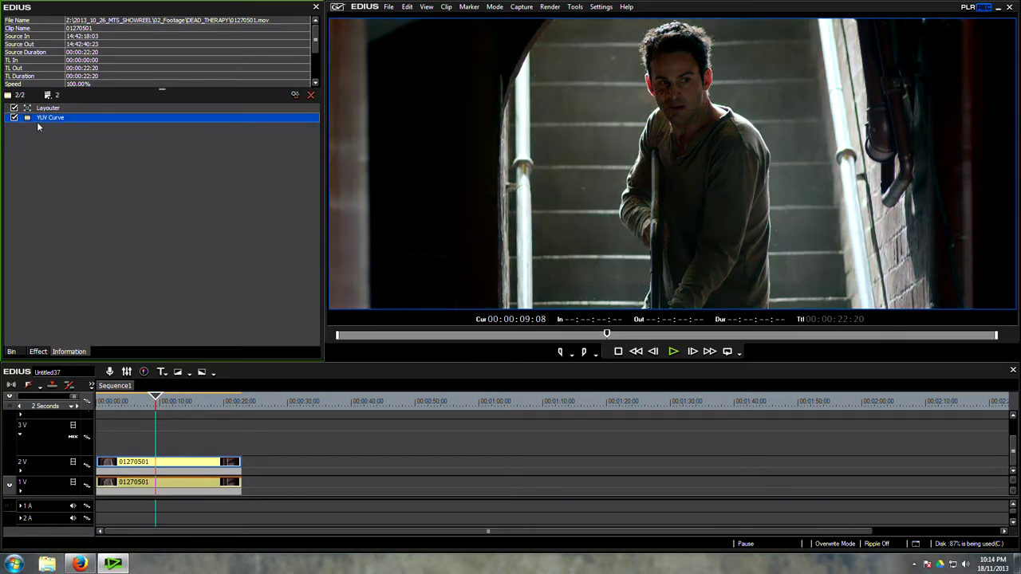
- Reset the copy's YUV Curve Y, U and V curves to defaults
double_click(44, 120)
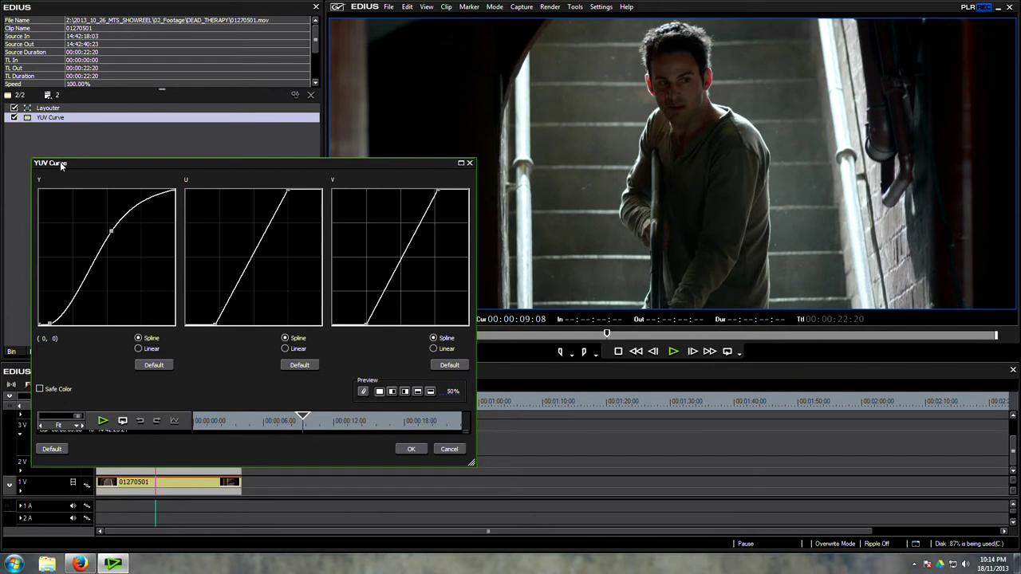
left_click(305, 367)
left_click(445, 366)
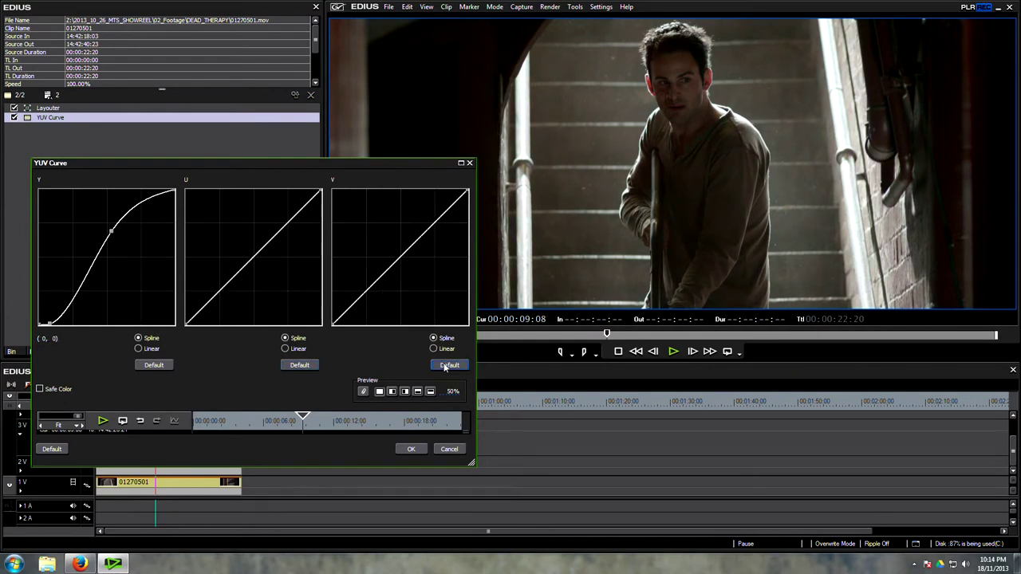
left_click(153, 366)
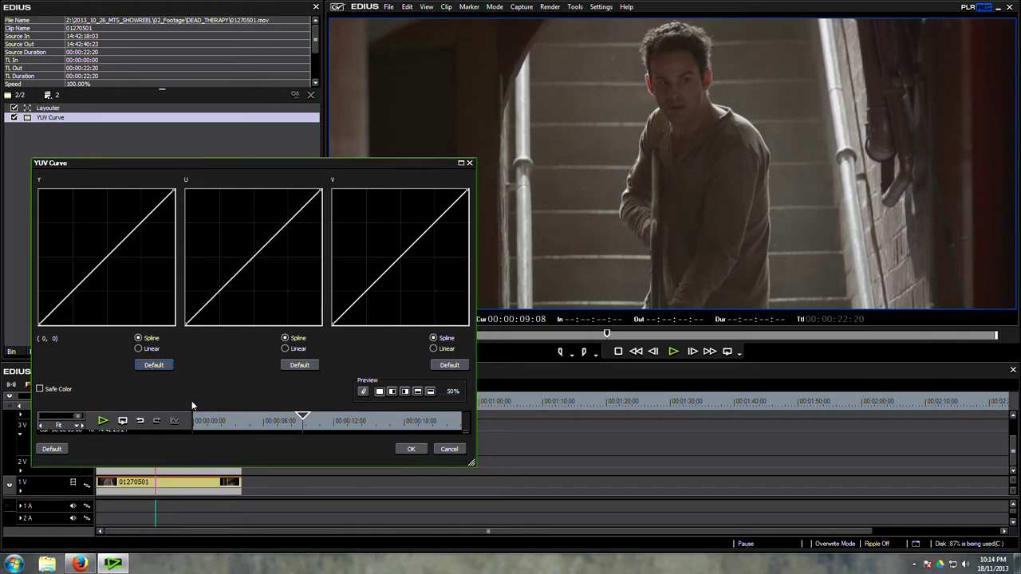
left_click(411, 449)
left_click(168, 468)
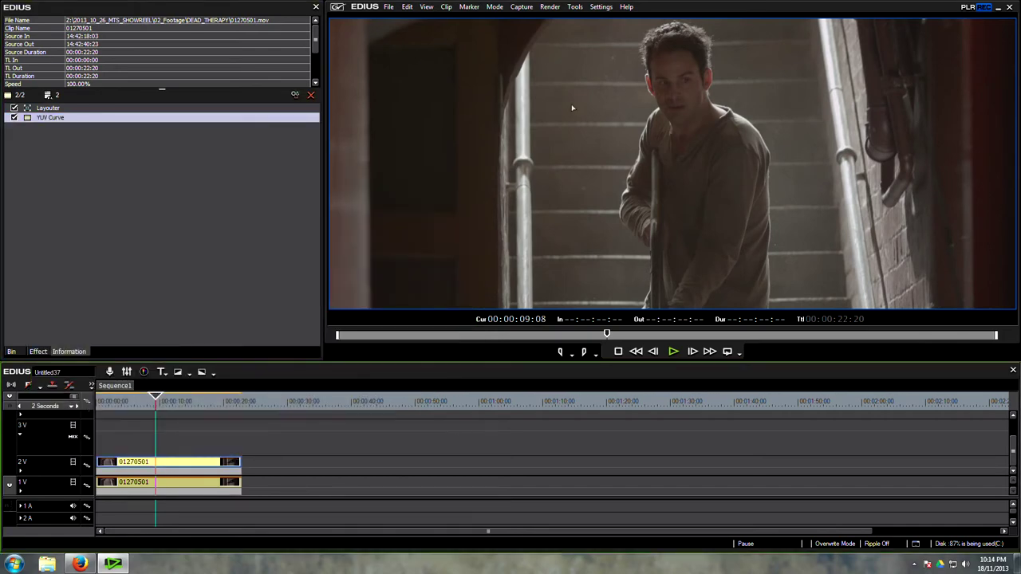
- Shape the Y curve into an S-curve with brighter midtones and darker shadows
double_click(39, 120)
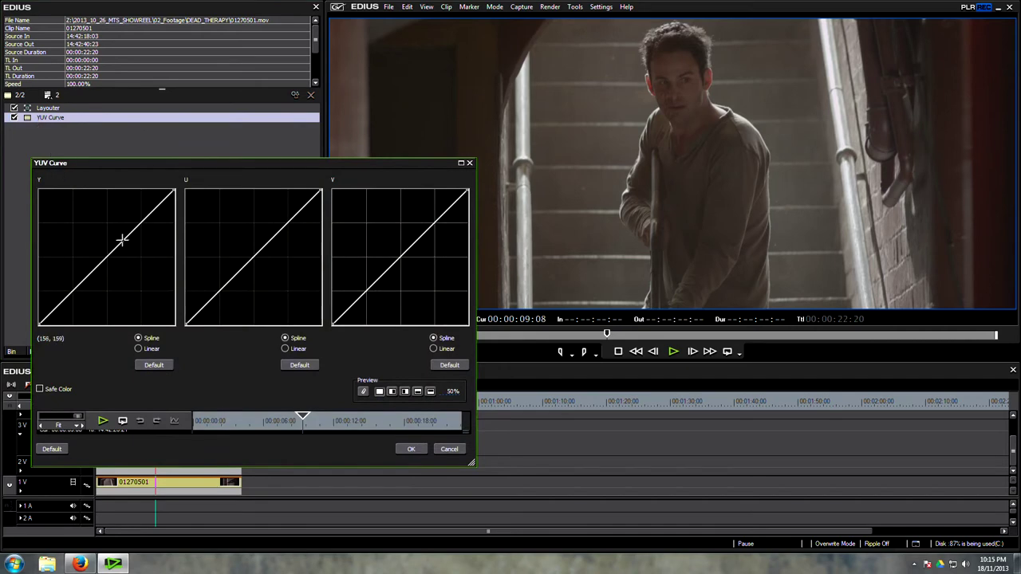
left_click_drag(120, 244, 110, 221)
left_click_drag(51, 266, 81, 320)
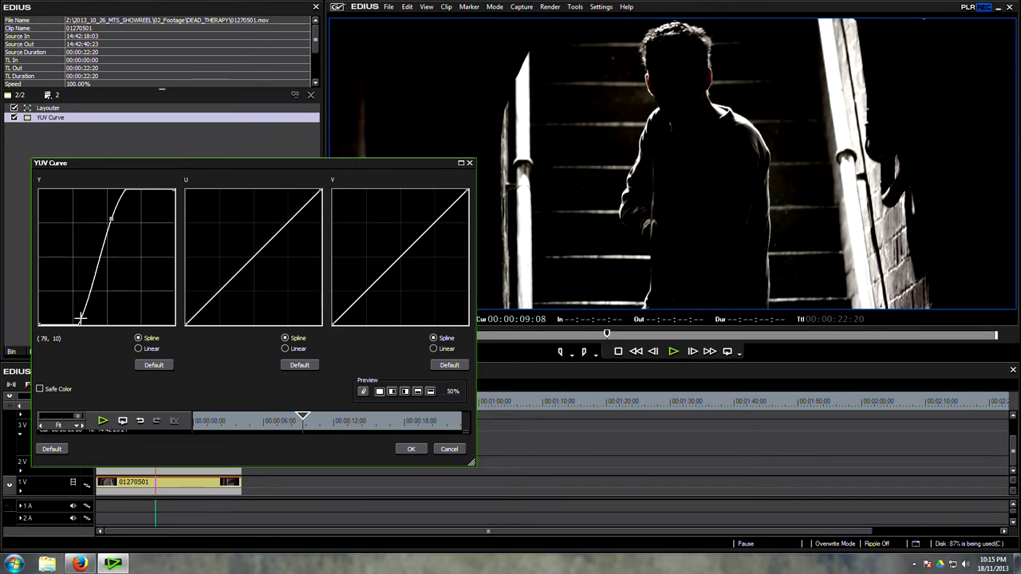
left_click_drag(109, 217, 119, 228)
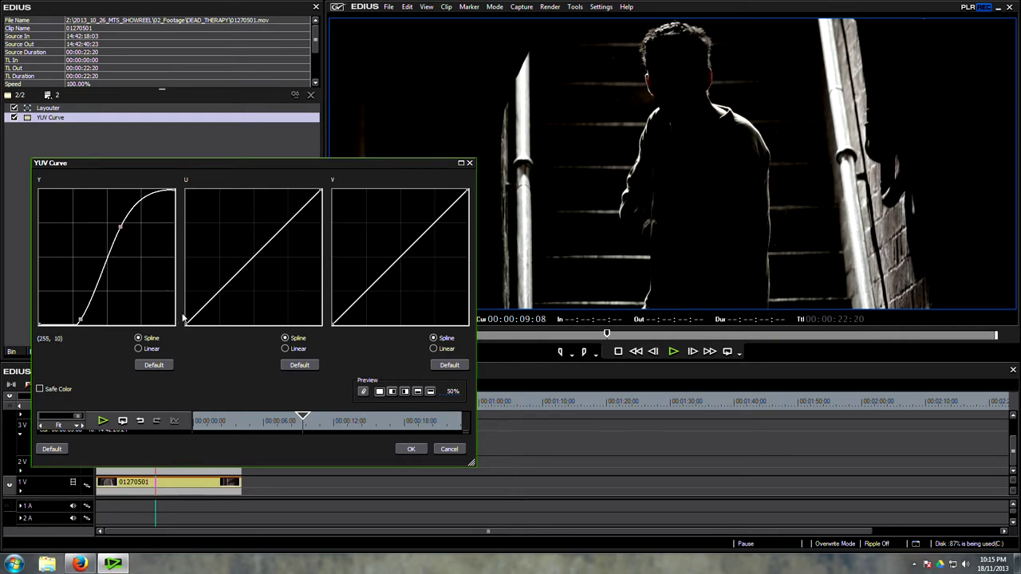
- Flatten the U and V curves to mid-height so the copy turns grayscale
left_click_drag(185, 322, 173, 256)
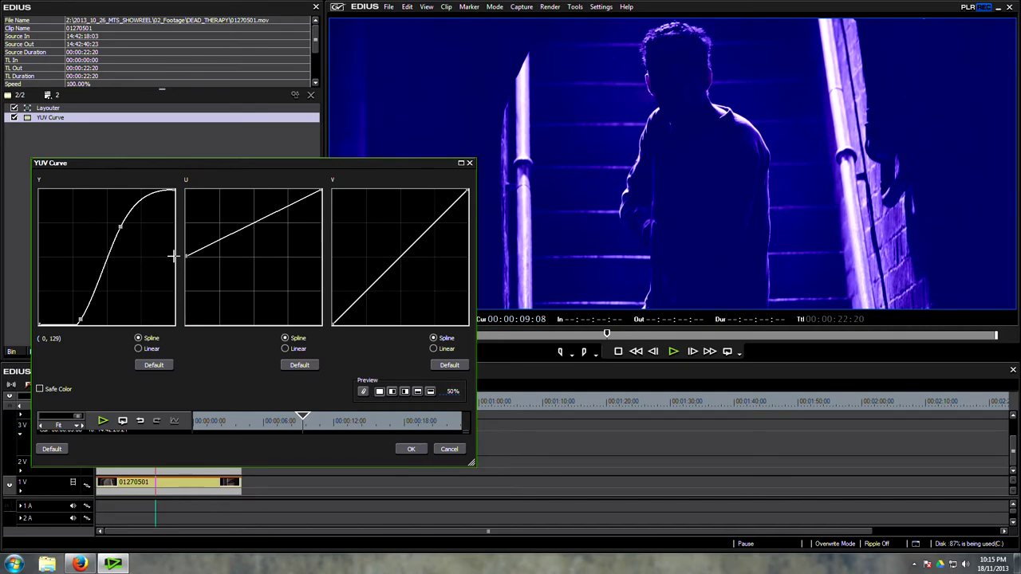
left_click_drag(322, 191, 334, 256)
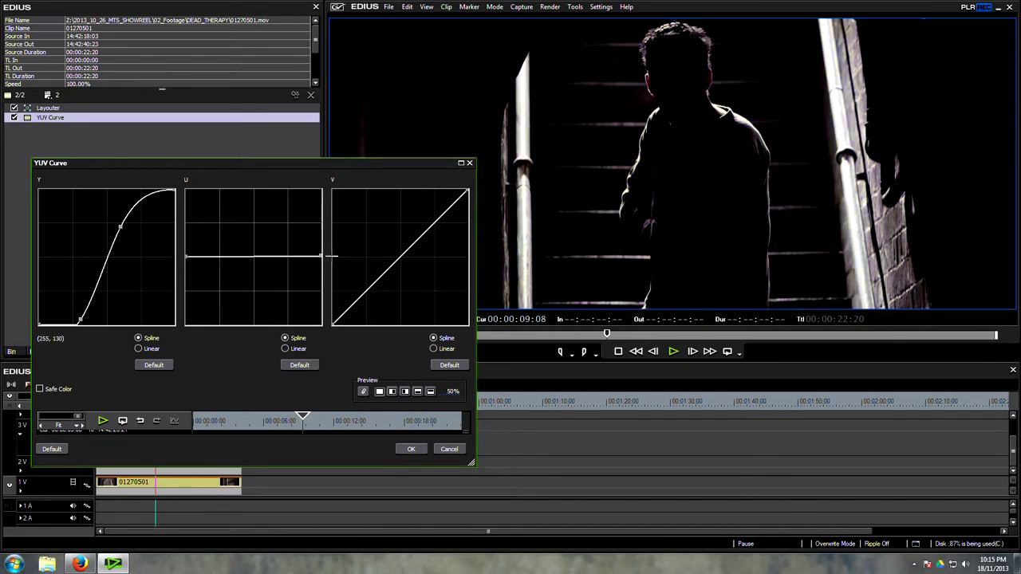
left_click_drag(333, 324, 313, 256)
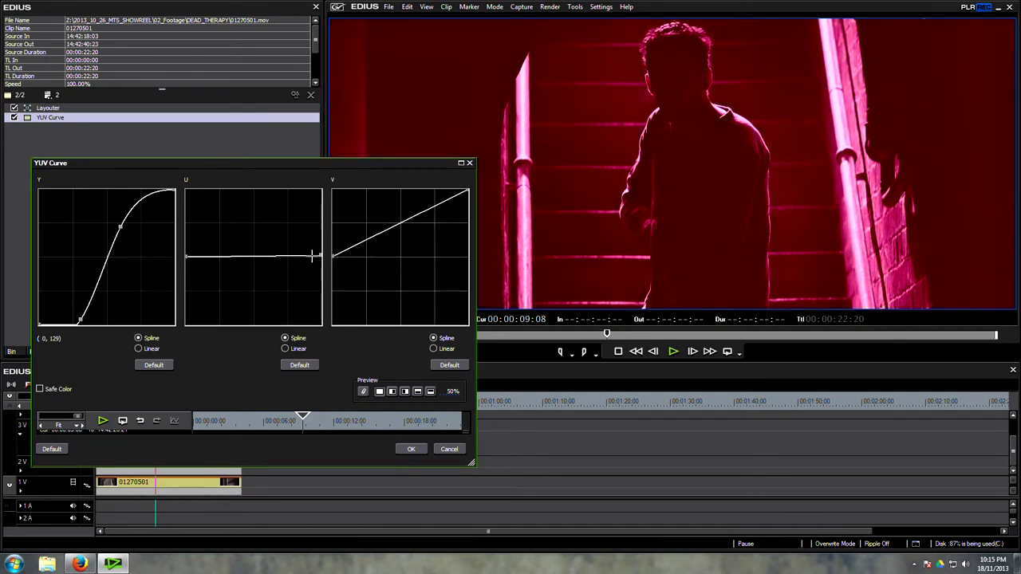
left_click(466, 193)
left_click_drag(468, 192, 472, 257)
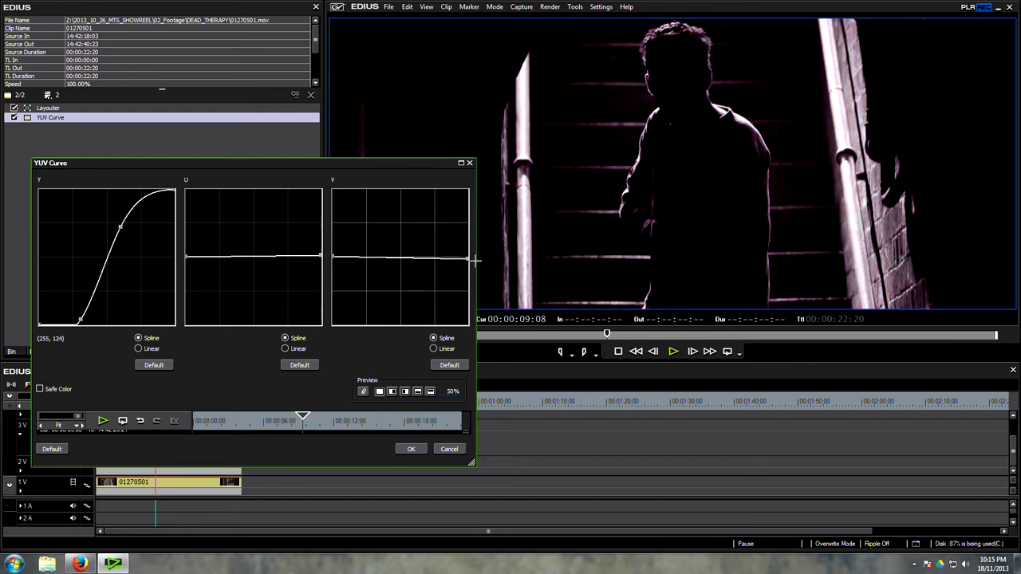
left_click(321, 256)
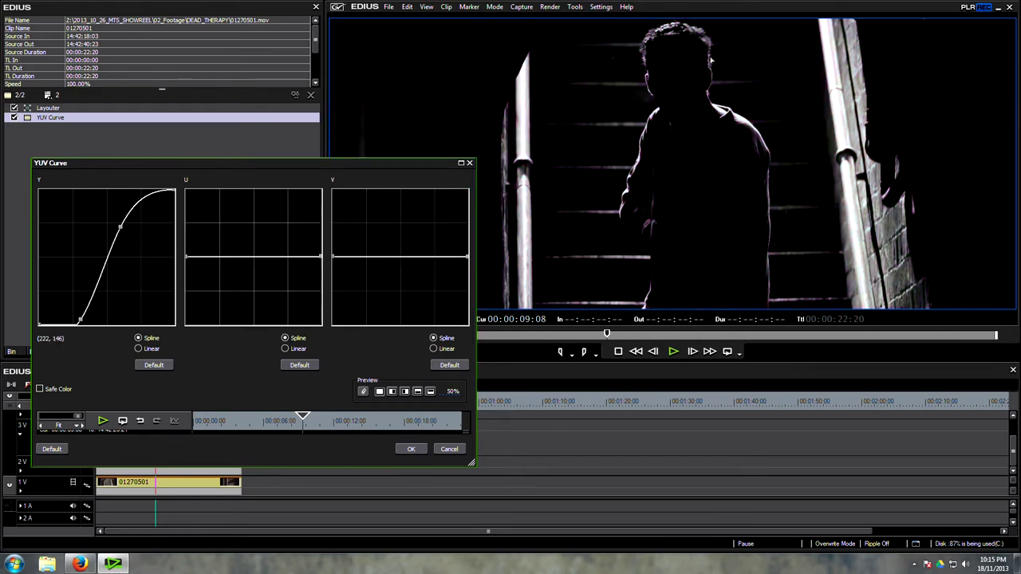
- Steepen the Y curve further, crush the shadows, apply, and preview other frames
left_click_drag(119, 229, 114, 227)
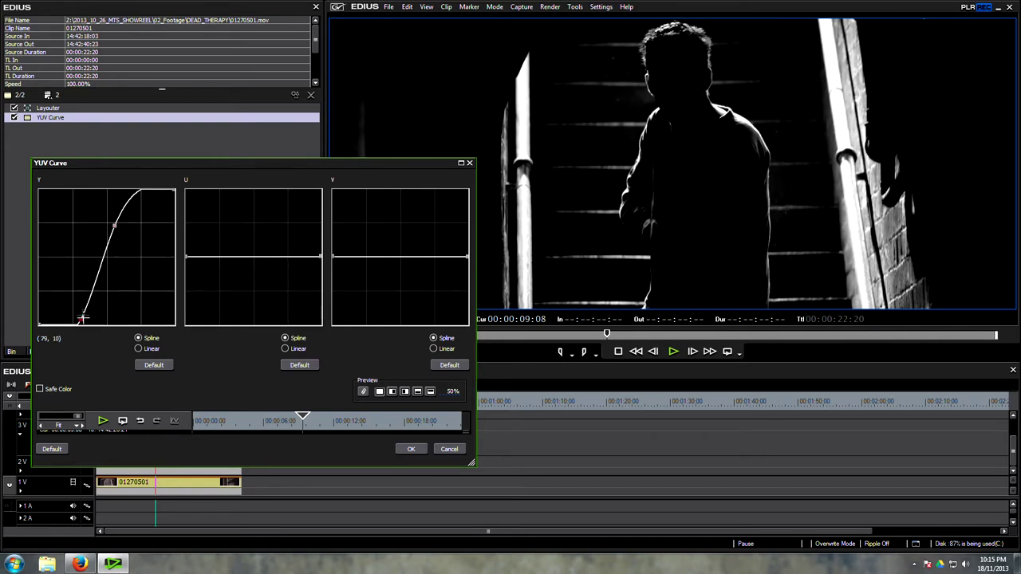
left_click_drag(80, 319, 77, 320)
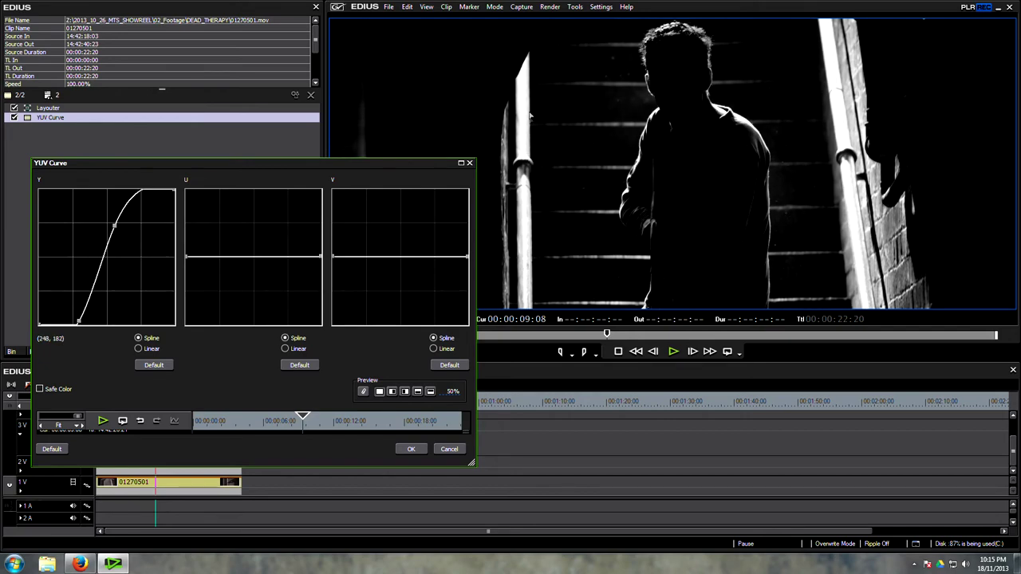
left_click(411, 449)
mouse_move(156, 401)
left_mouse_down()
mouse_move(170, 403)
mouse_move(156, 403)
left_mouse_up()
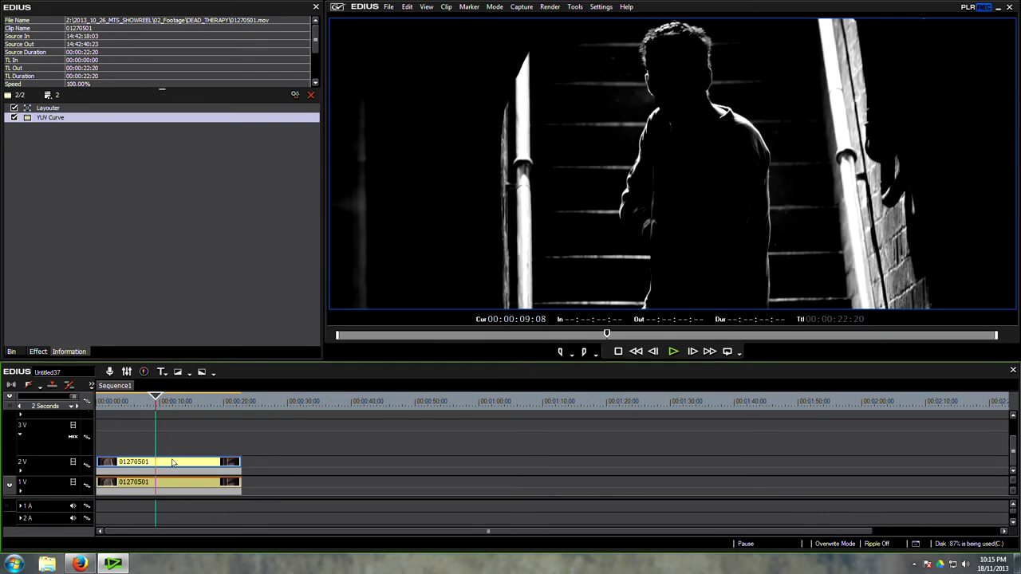
- Toggle the upper silhouette clip off and back on to compare with the base grade
key("0")
key("0")
key("0")
left_click(152, 324)
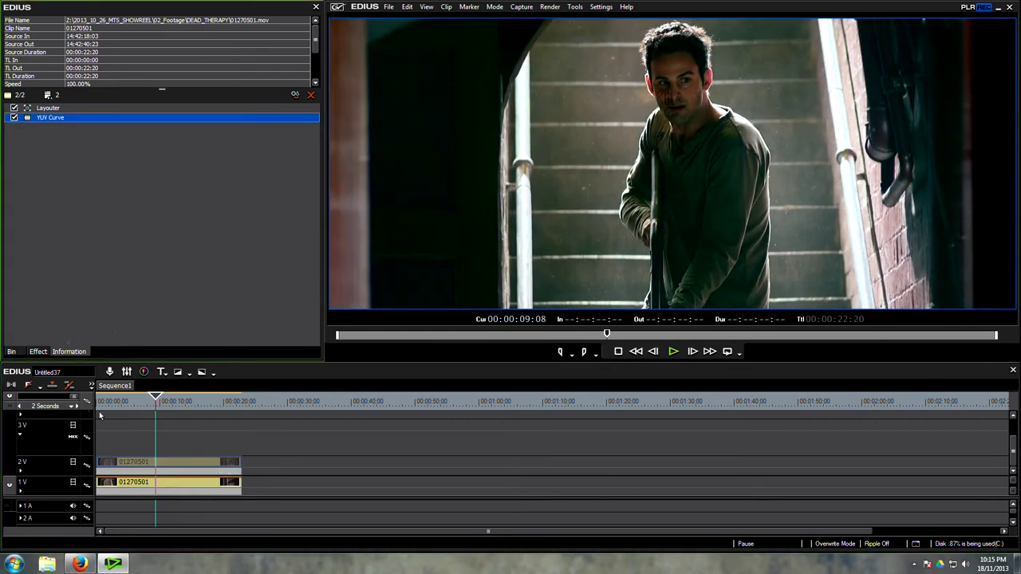
key("0")
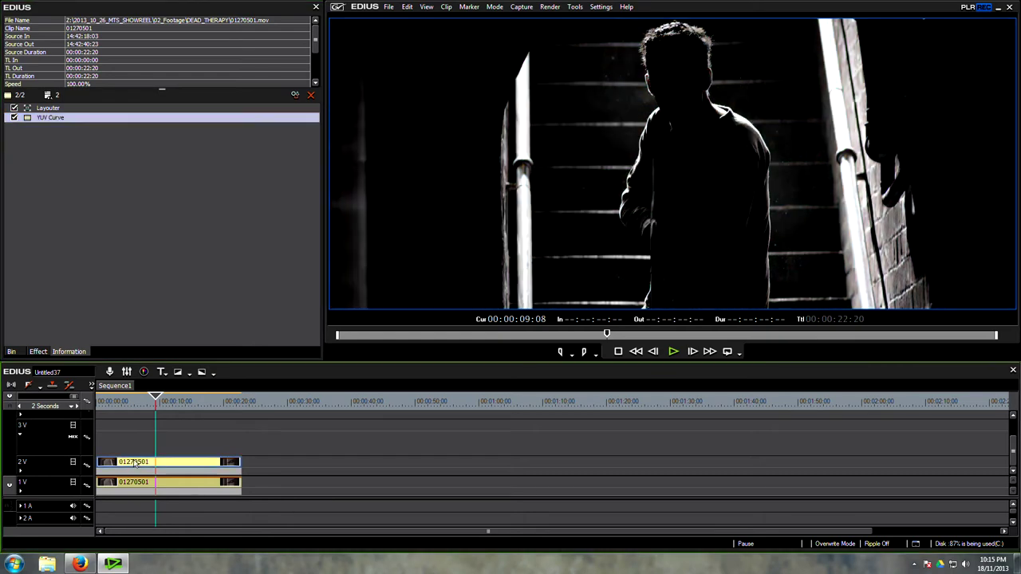
- Apply the Gaussian Blur effect to the 2V clip
left_click(38, 351)
scroll(100, 274, "down", 4)
scroll(100, 273, "down", 4)
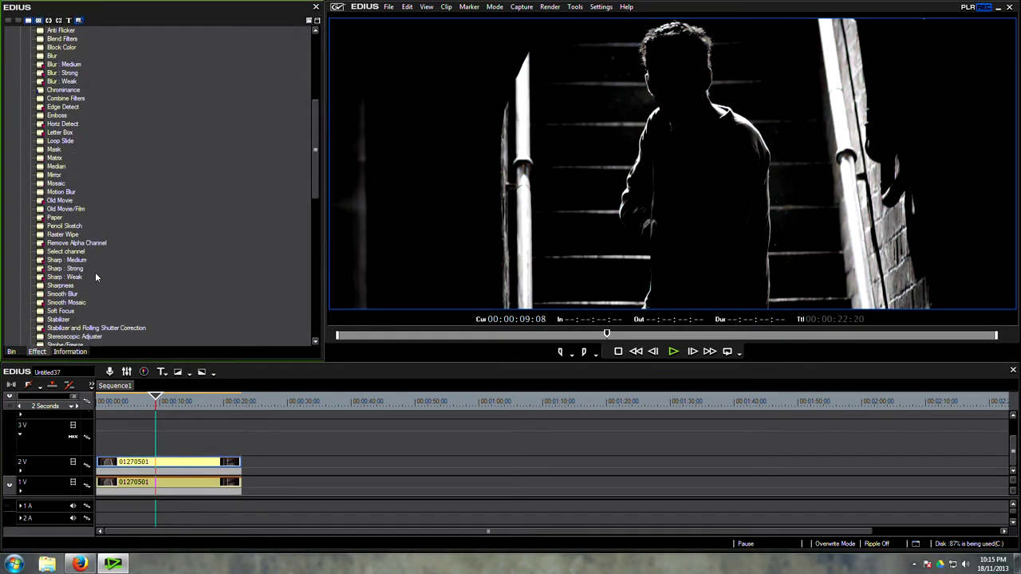
scroll(106, 315, "down", 3)
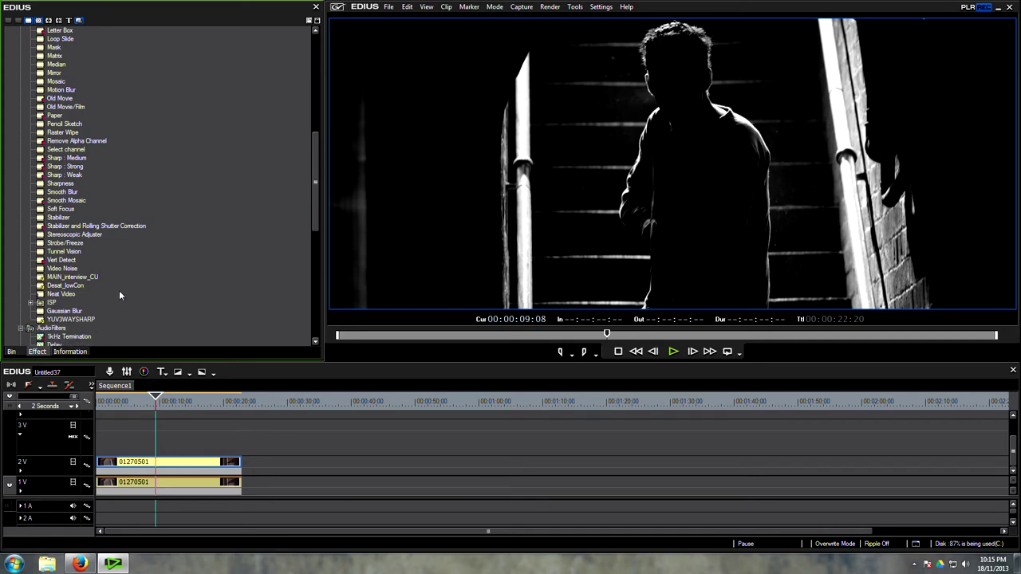
scroll(119, 290, "down", 3)
left_click(84, 262)
left_click_drag(84, 262, 168, 464)
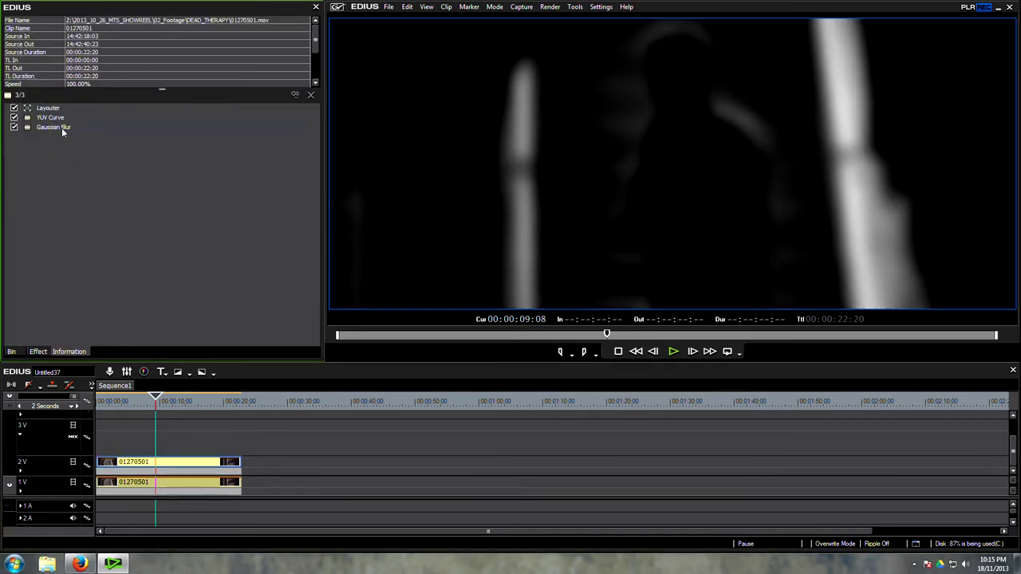
- Set the Gaussian Blur to 2% horizontal and vertical and confirm
double_click(61, 128)
left_click_drag(77, 52, 74, 55)
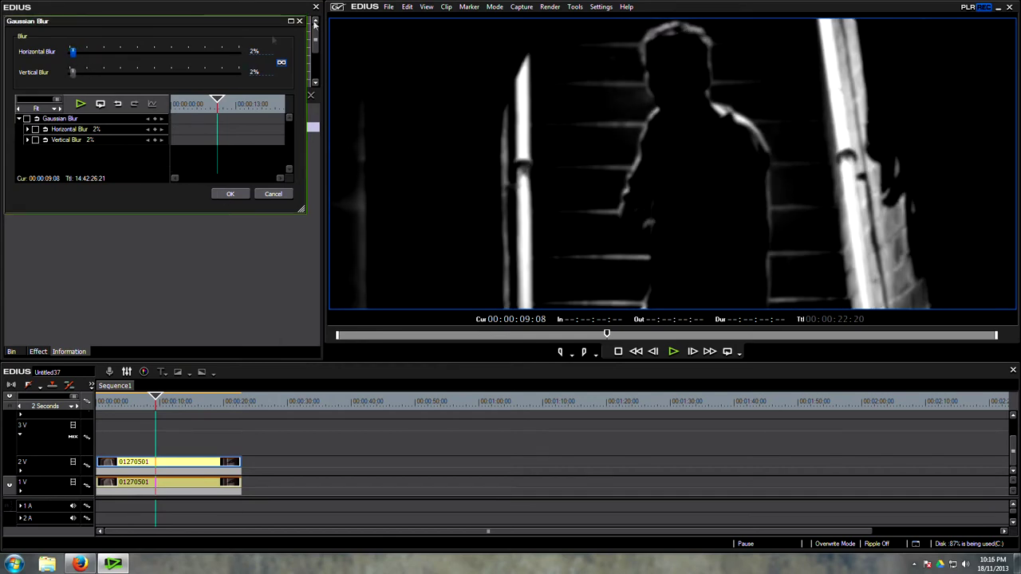
left_click(239, 197)
left_click(173, 485)
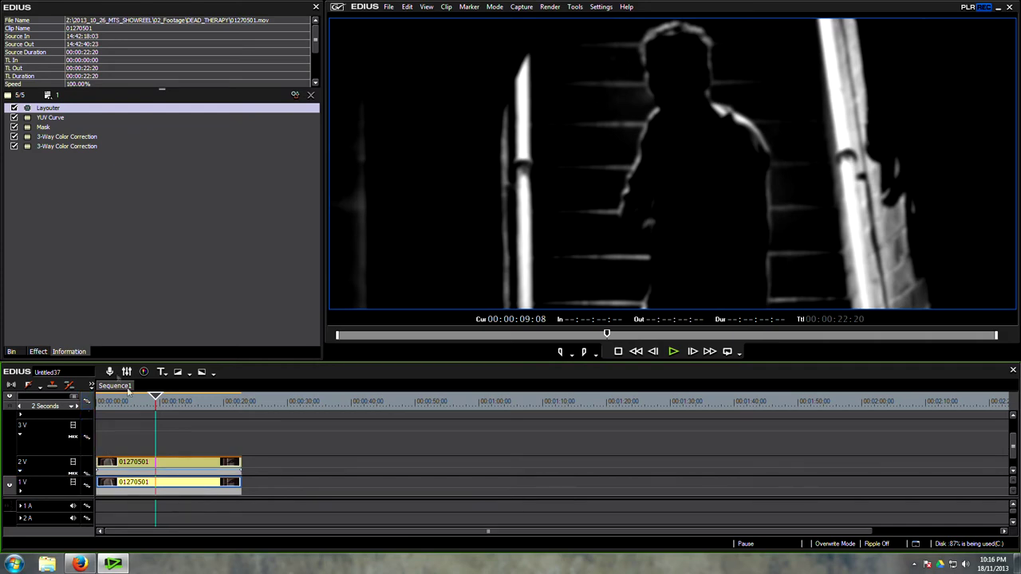
- Raise the 2V clip's opacity, apply the Screen blend to it, and preview full screen
left_click_drag(112, 365, 119, 283)
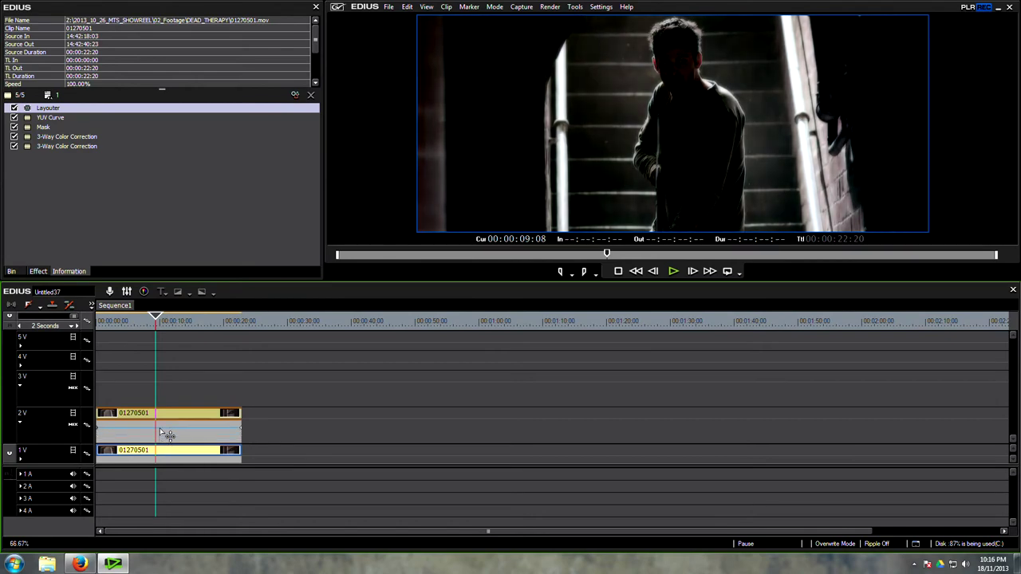
left_click_drag(160, 438, 161, 414)
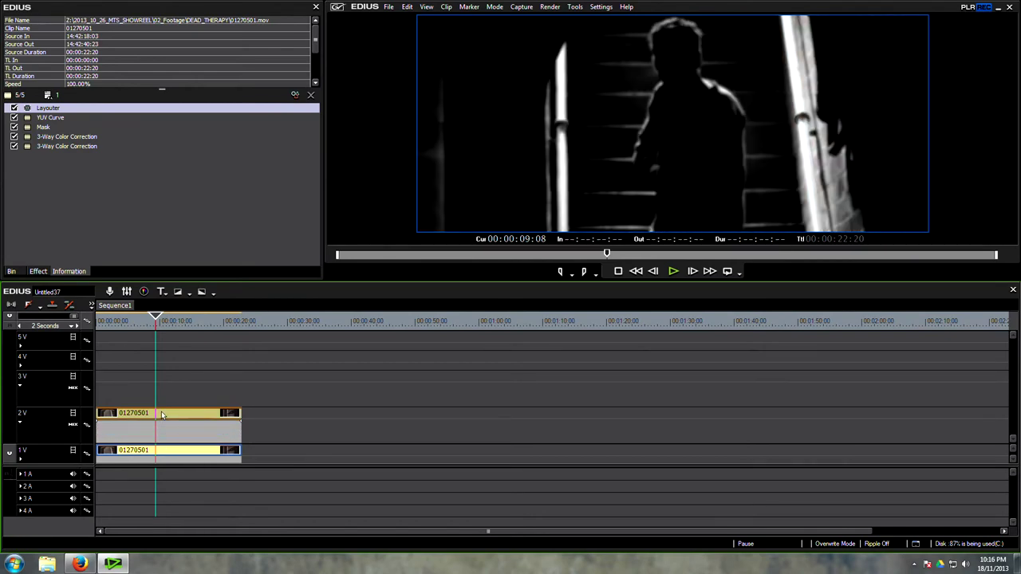
left_click(39, 271)
scroll(188, 199, "down", 10)
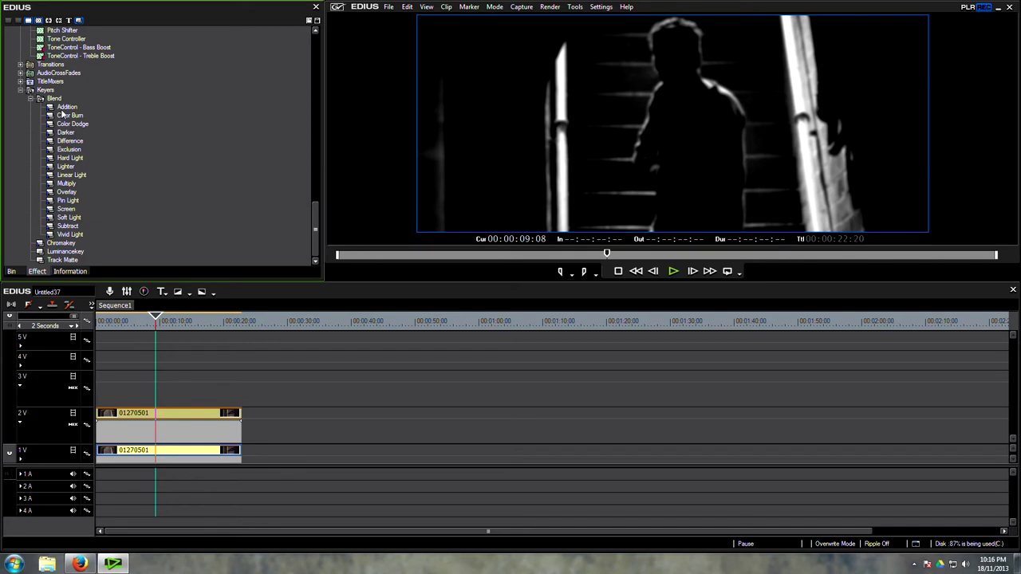
left_click(66, 193)
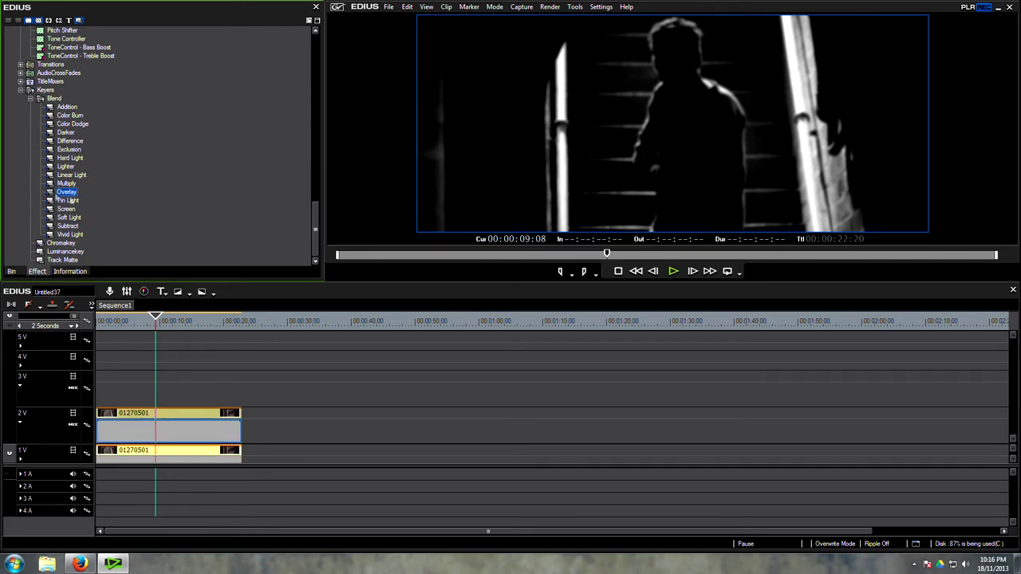
left_click(67, 209)
left_click_drag(62, 214, 166, 433)
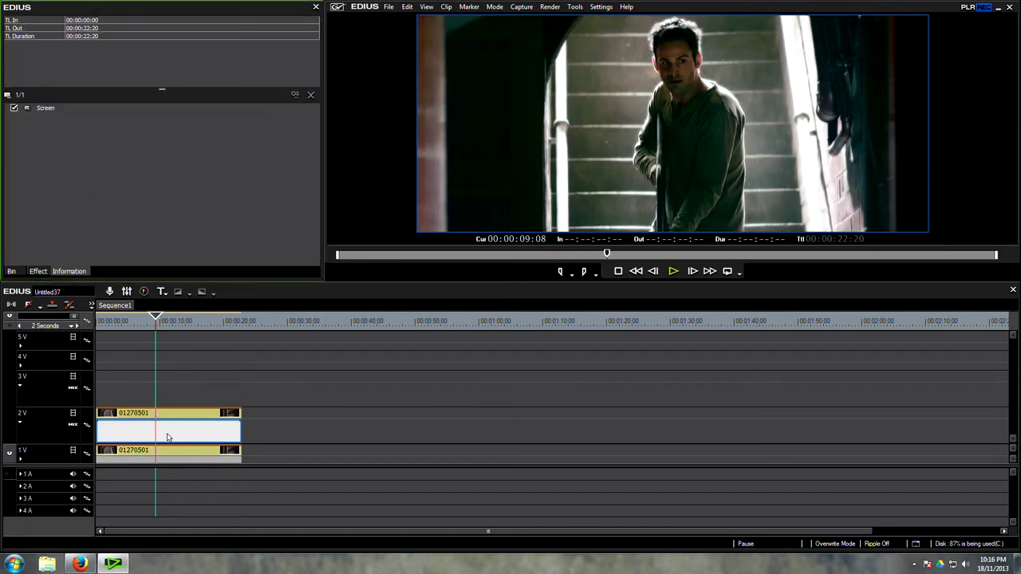
left_click(201, 415)
key("ctrl+F11")
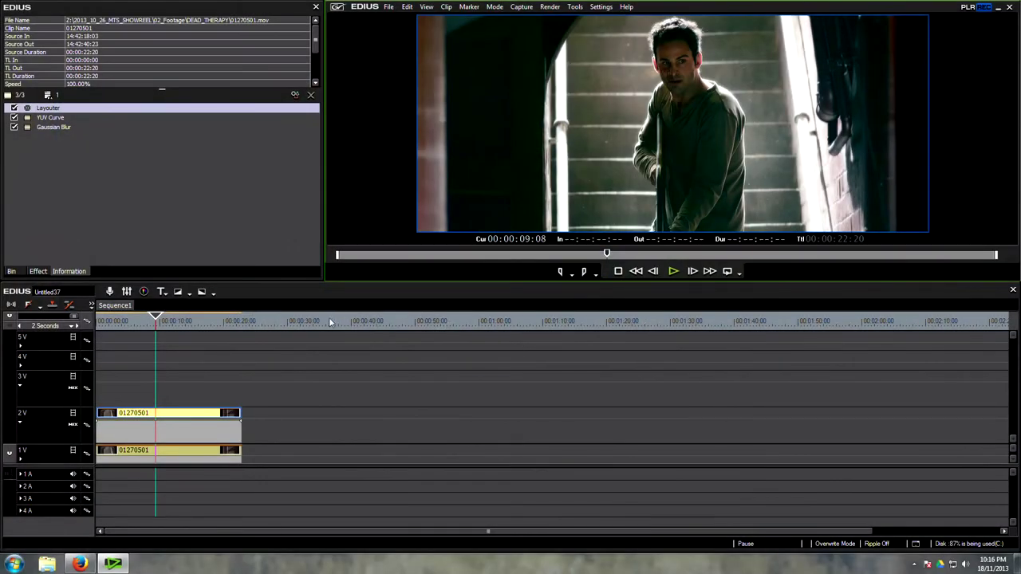
- Set both Gaussian Blur amounts on the glow layer to 0%
left_click_drag(165, 333, 153, 331)
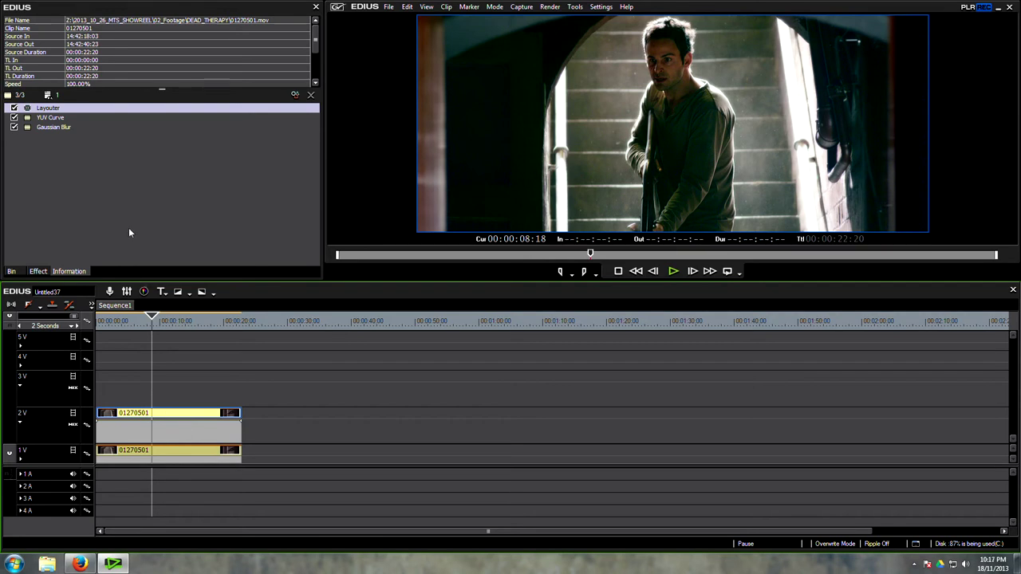
double_click(58, 129)
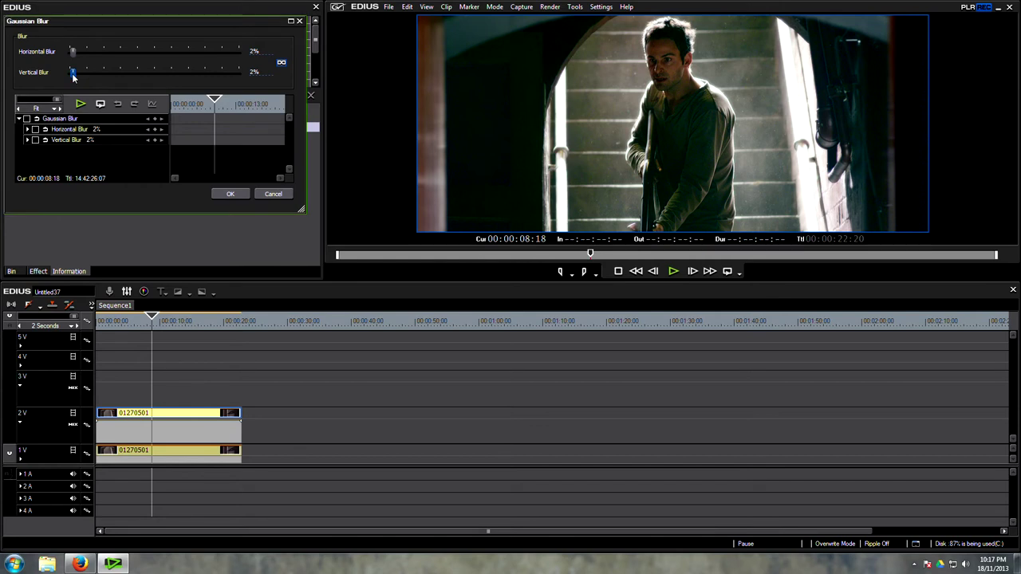
left_click_drag(72, 73, 73, 75)
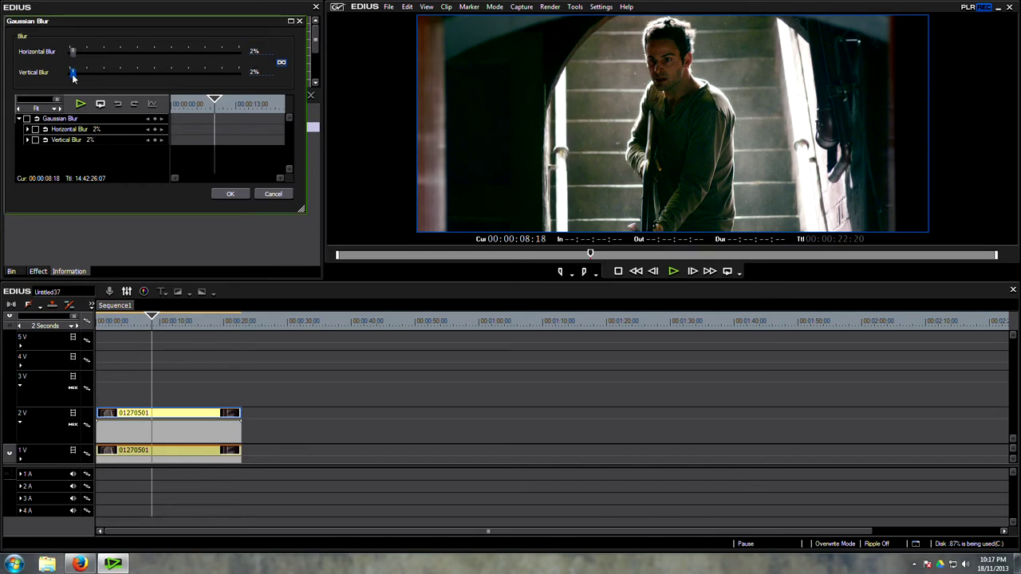
left_click(229, 193)
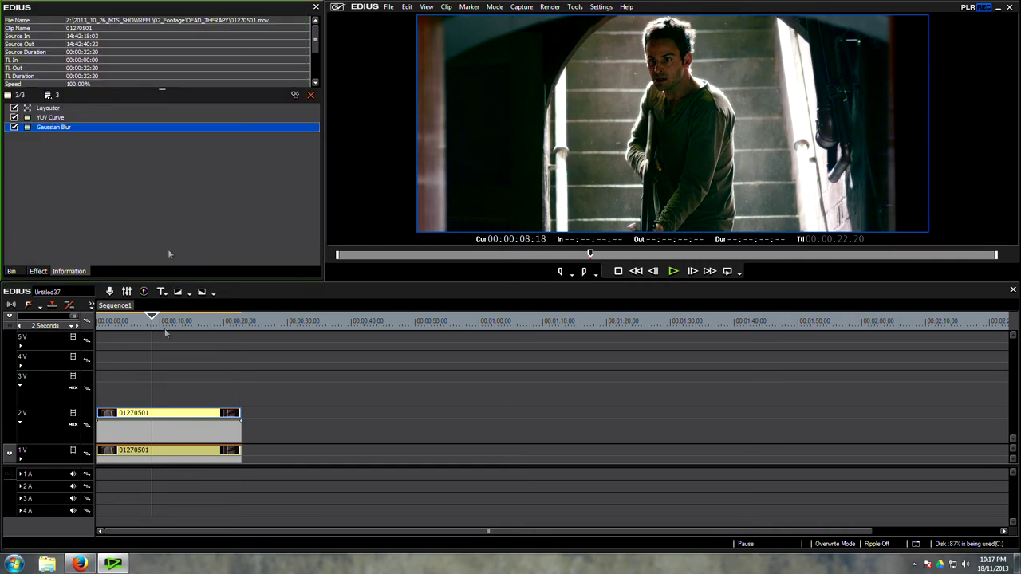
- Raise the YUV Curve's upper point and add a shadow point to crush the blacks
double_click(40, 116)
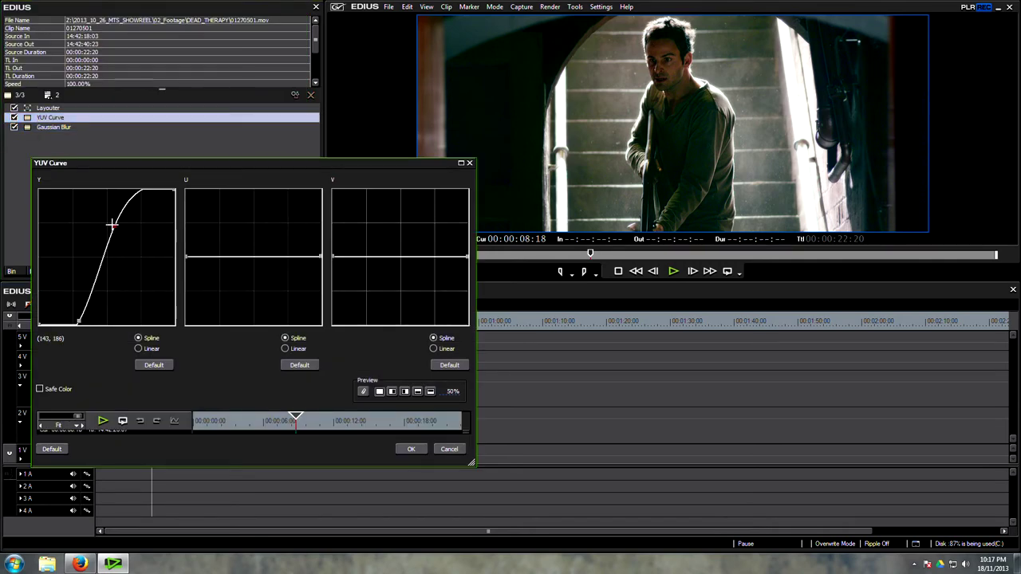
mouse_move(108, 226)
left_mouse_down()
mouse_move(119, 237)
mouse_move(110, 234)
left_mouse_up()
left_click_drag(80, 321, 78, 321)
left_click(412, 449)
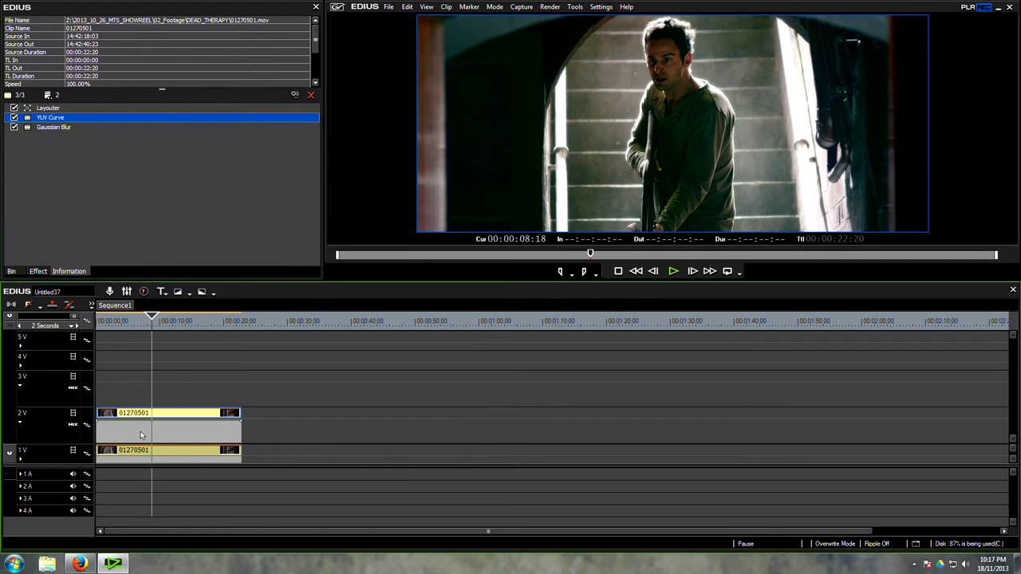
- With the Screen blend off, steepen the Y curve's shadow and highlight points, then re-enable Screen
left_click(142, 435)
left_click(13, 108)
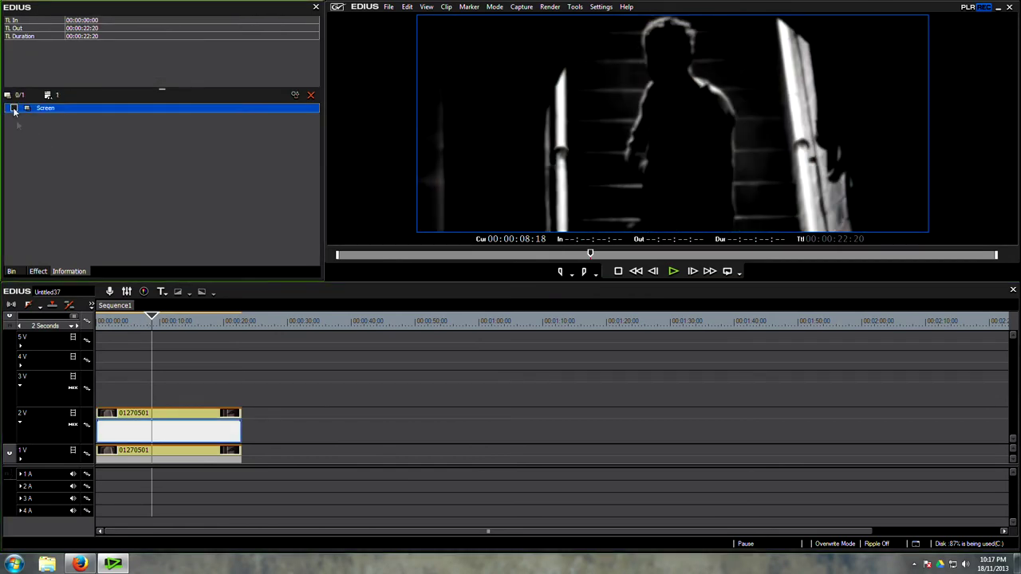
left_click(145, 415)
double_click(57, 118)
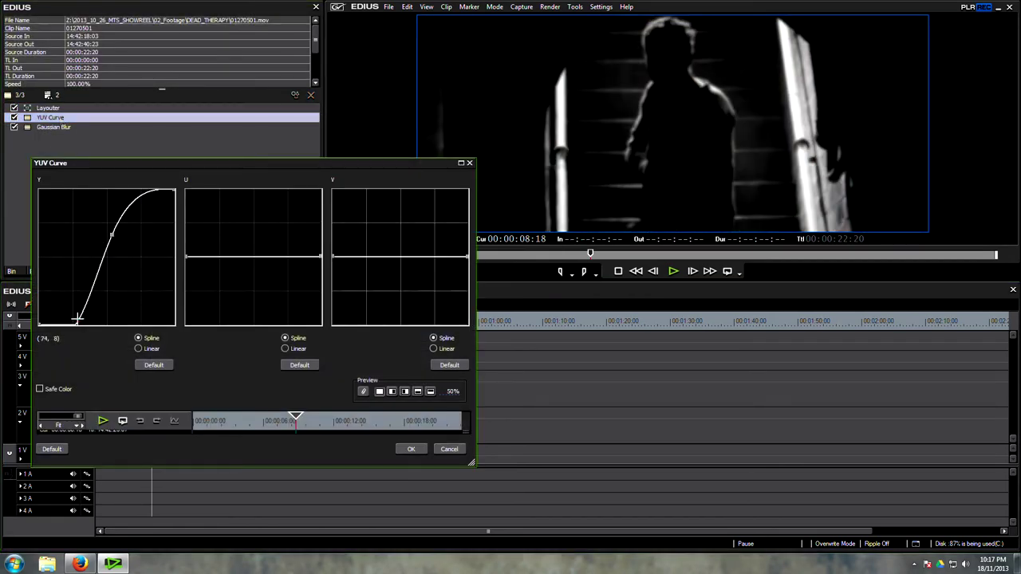
mouse_move(77, 319)
left_mouse_down()
mouse_move(78, 305)
mouse_move(74, 314)
left_mouse_up()
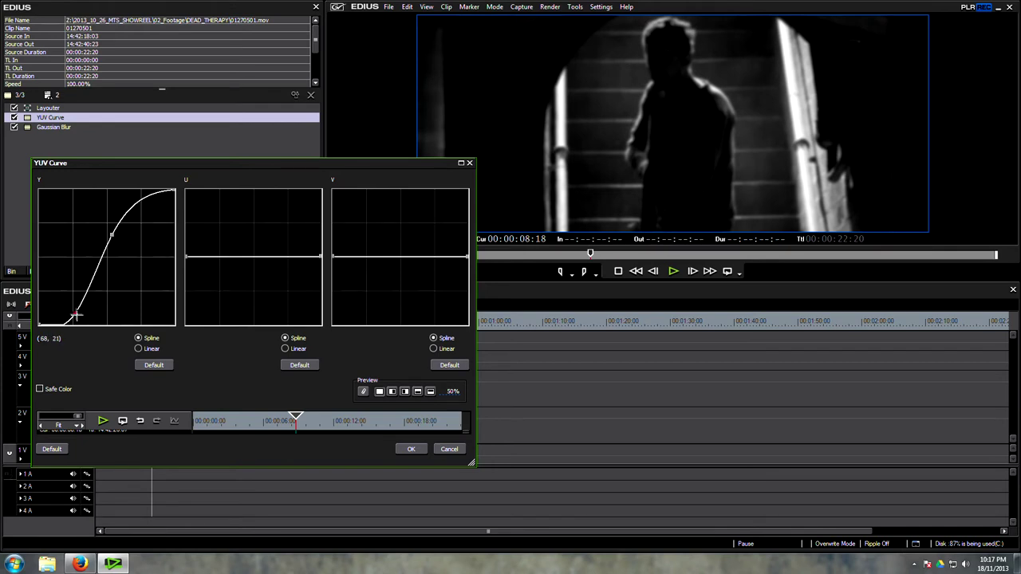
left_click_drag(74, 315, 79, 317)
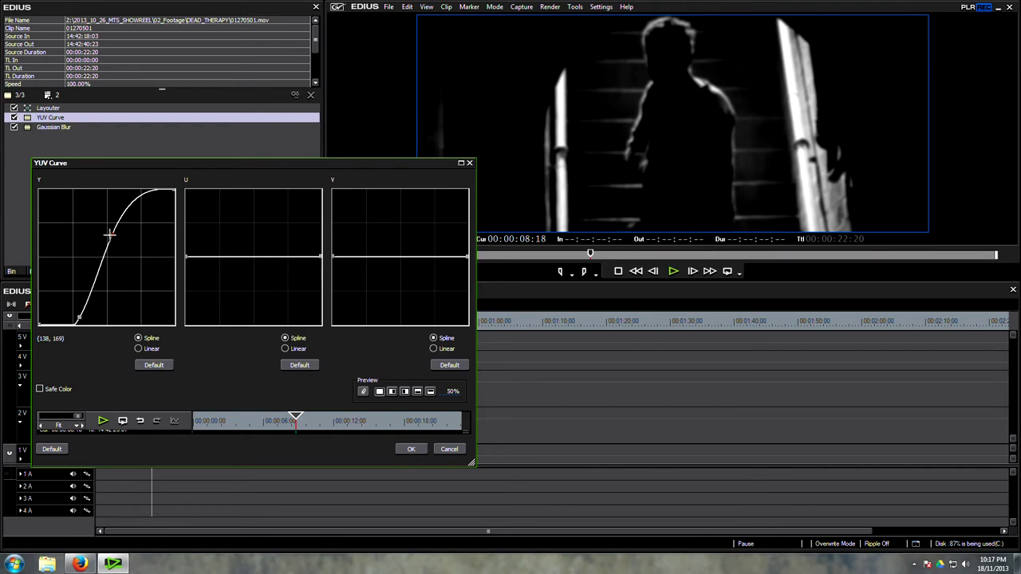
left_click_drag(111, 234, 103, 231)
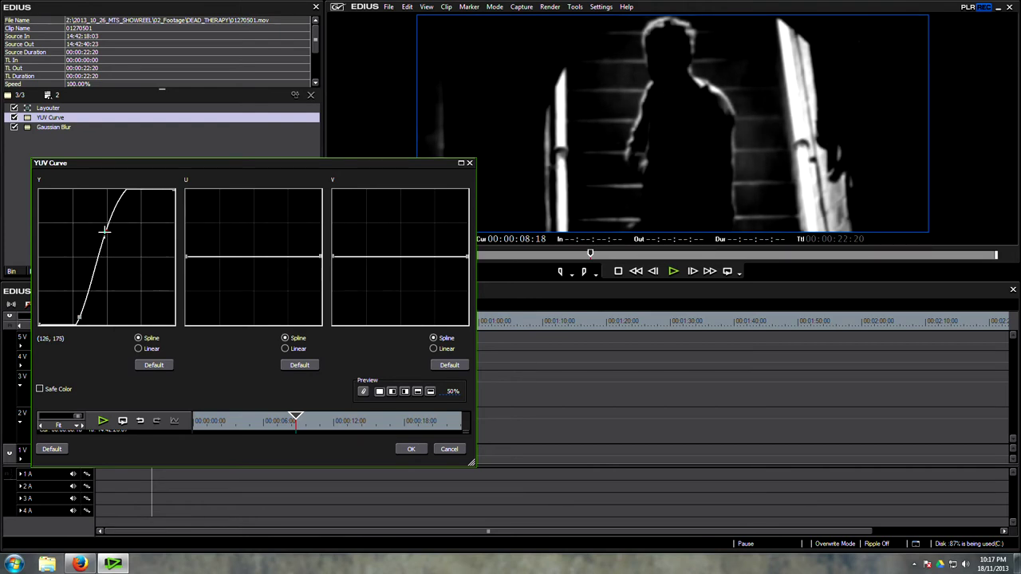
left_click(410, 449)
left_click(163, 432)
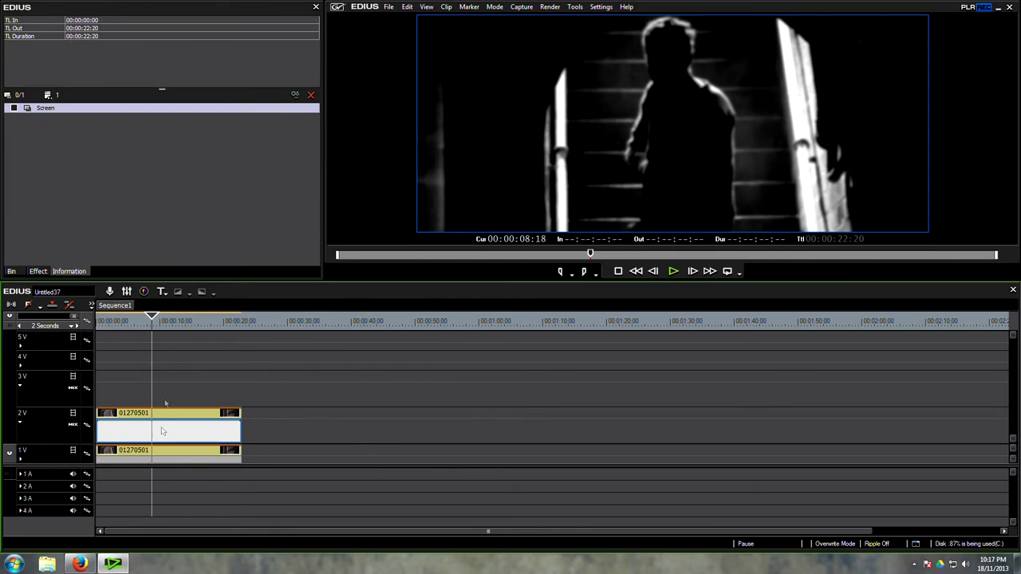
left_click(14, 108)
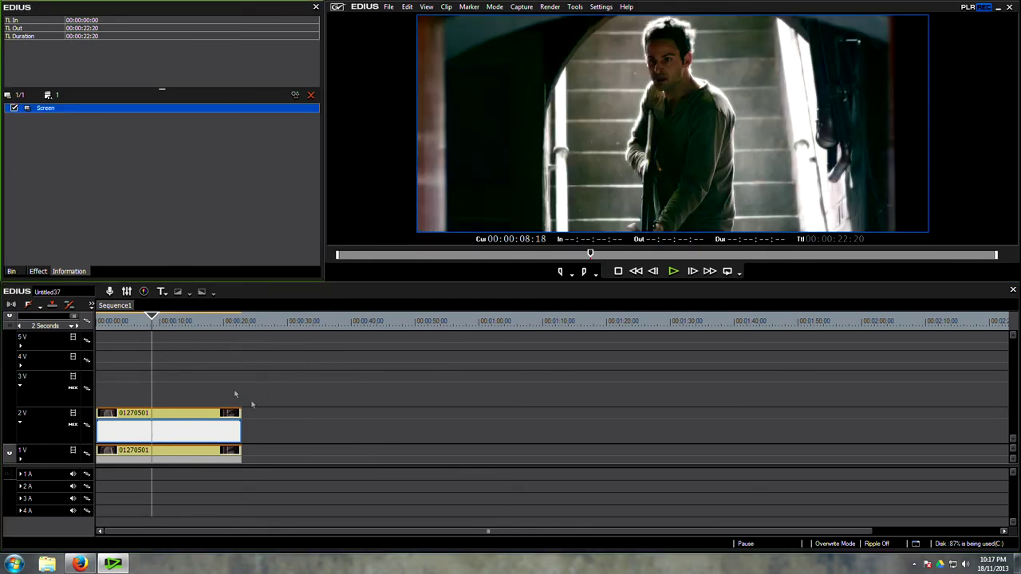
- Copy the base clip onto track 3V and delete the grading filters from the copy
mouse_move(158, 329)
left_mouse_down()
mouse_move(141, 329)
mouse_move(154, 332)
mouse_move(155, 347)
left_mouse_up()
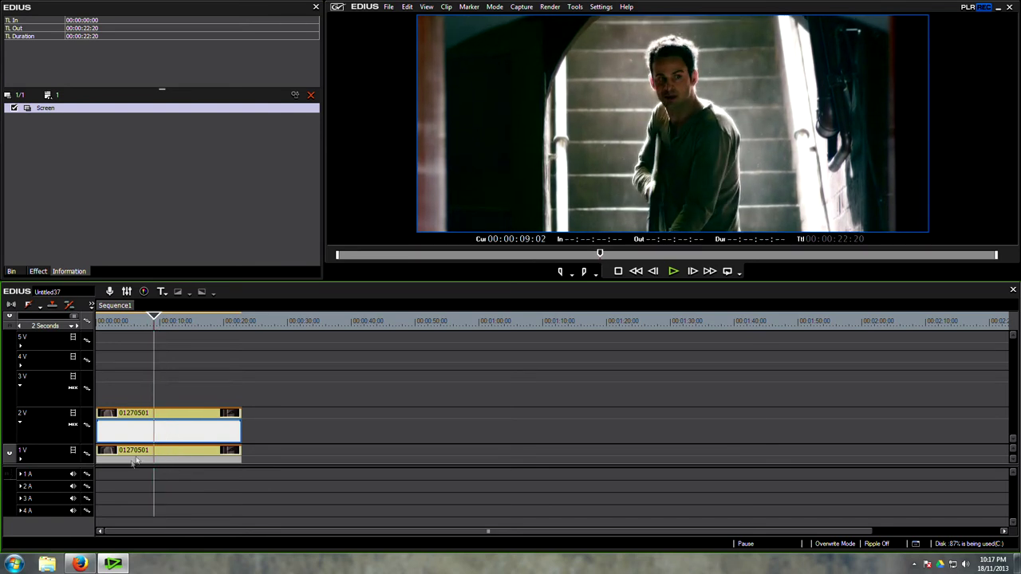
left_click(149, 412)
left_click_drag(149, 412, 149, 376)
left_click(71, 146, "shift")
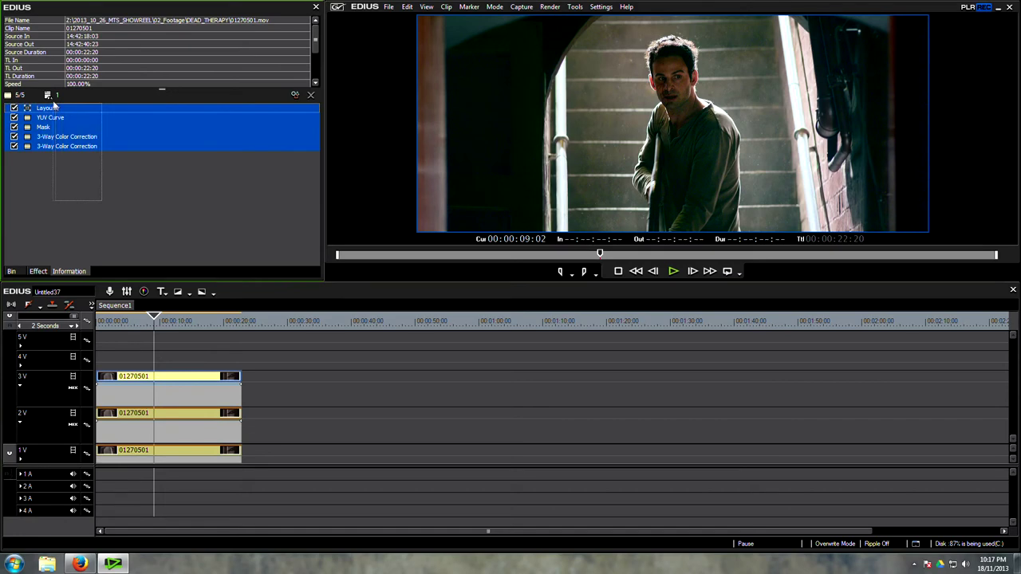
key("Delete")
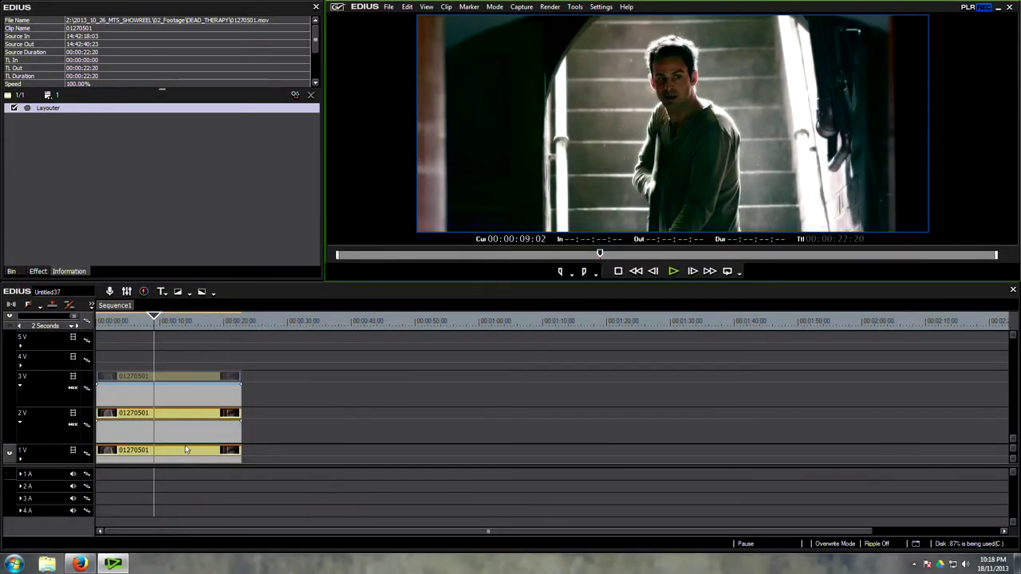
- Lower the Sharpness inside the base clip's oval mask from 35 to 21
left_click(186, 450)
double_click(48, 126)
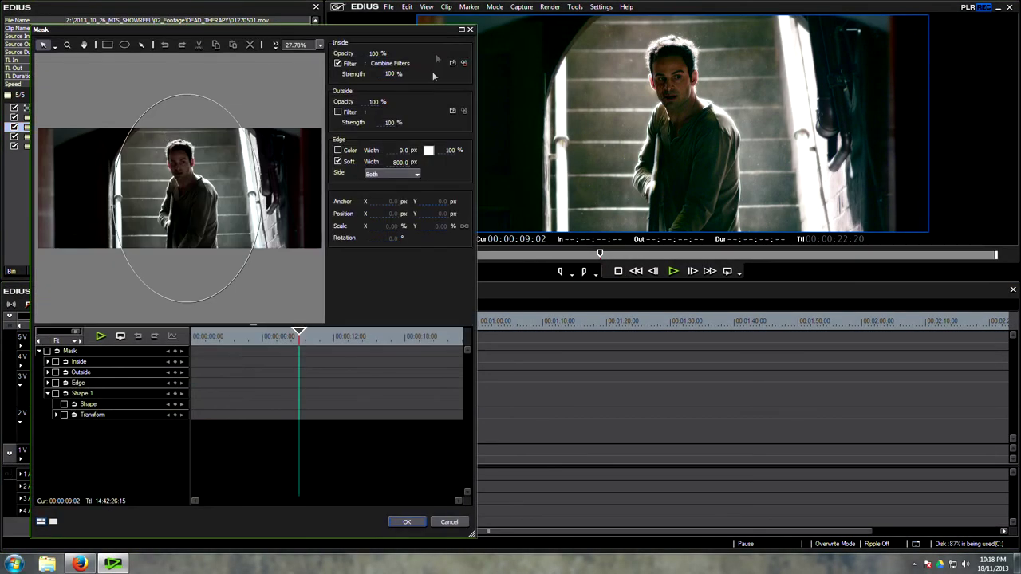
left_click(464, 63)
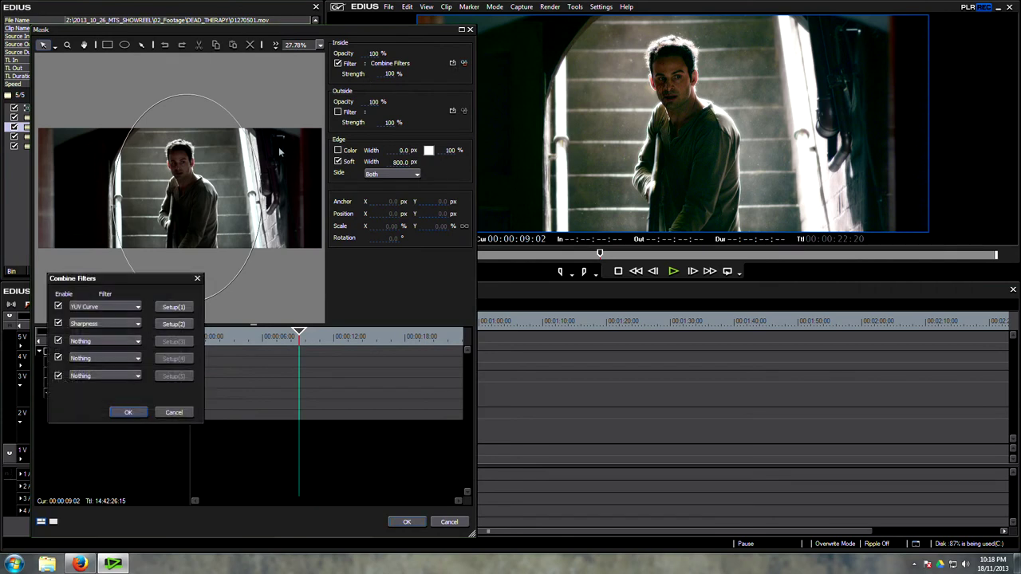
left_click(173, 324)
left_click_drag(389, 213, 371, 215)
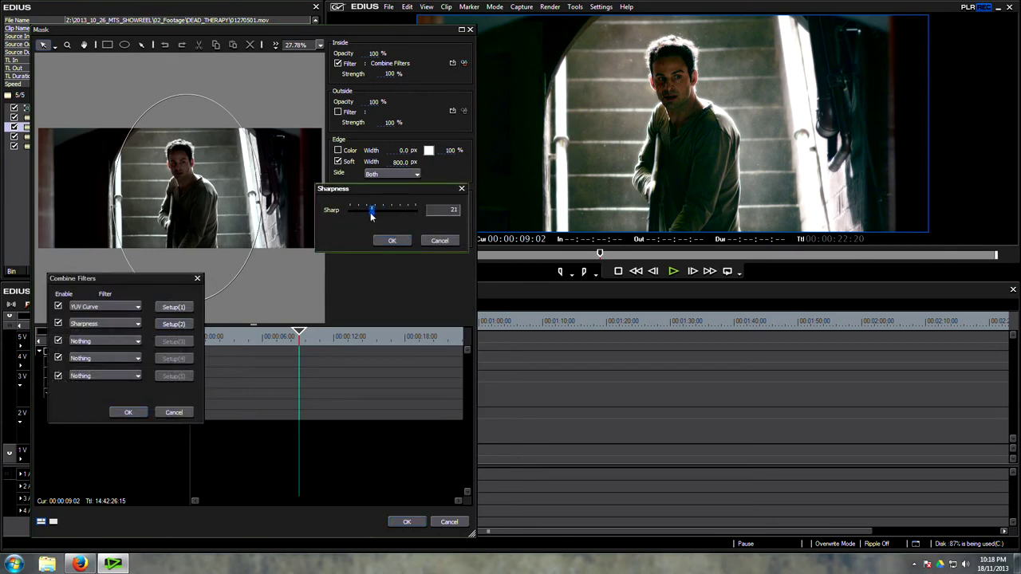
left_click(388, 240)
left_click(134, 412)
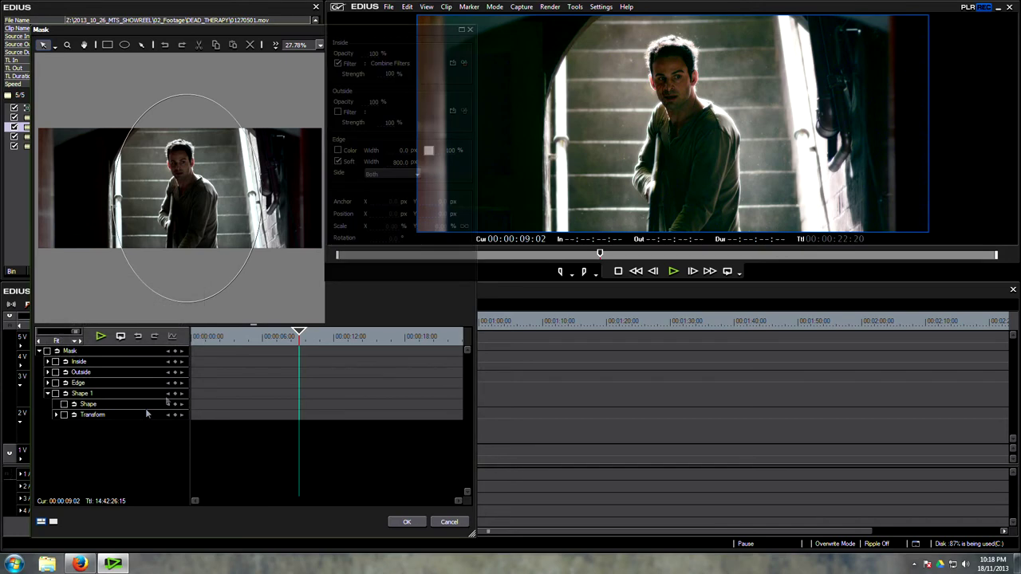
left_click(405, 522)
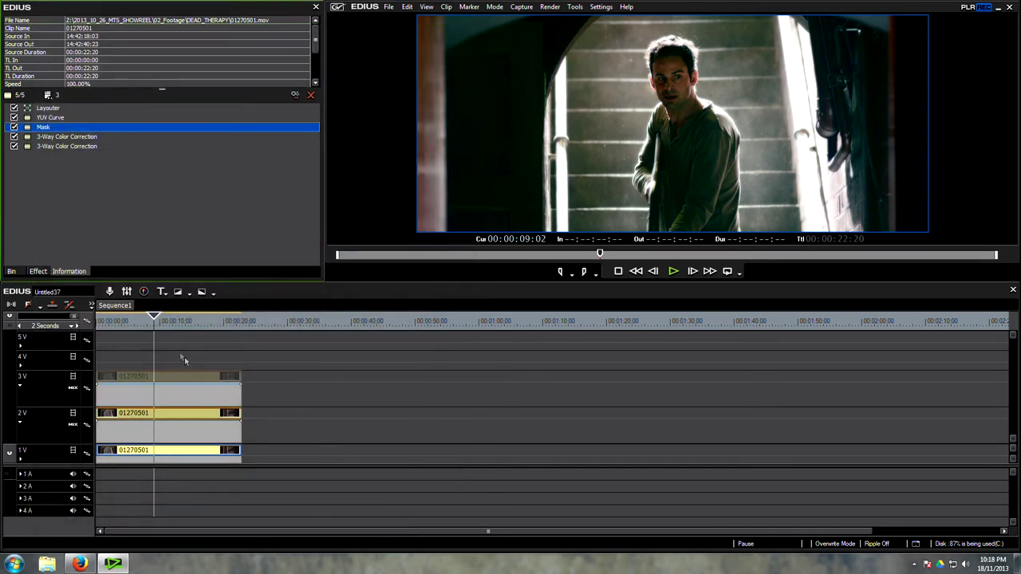
left_click_drag(154, 320, 156, 320)
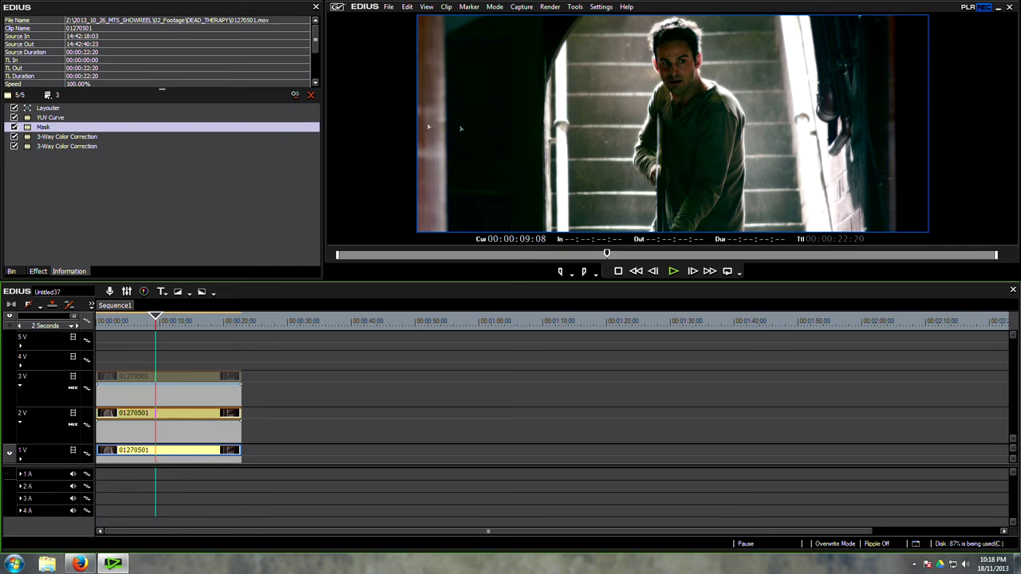
key("h")
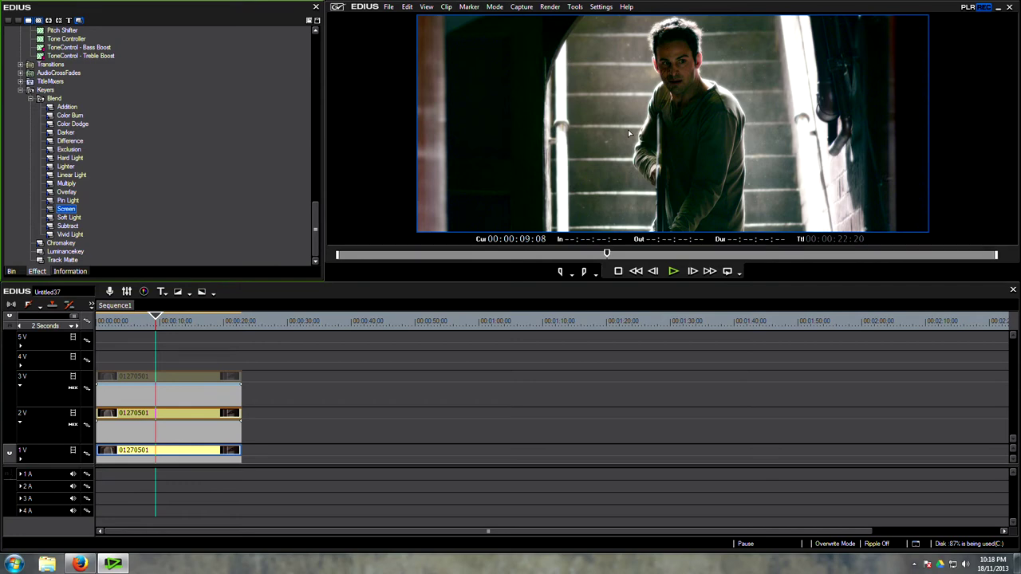
scroll(136, 225, "up", 15)
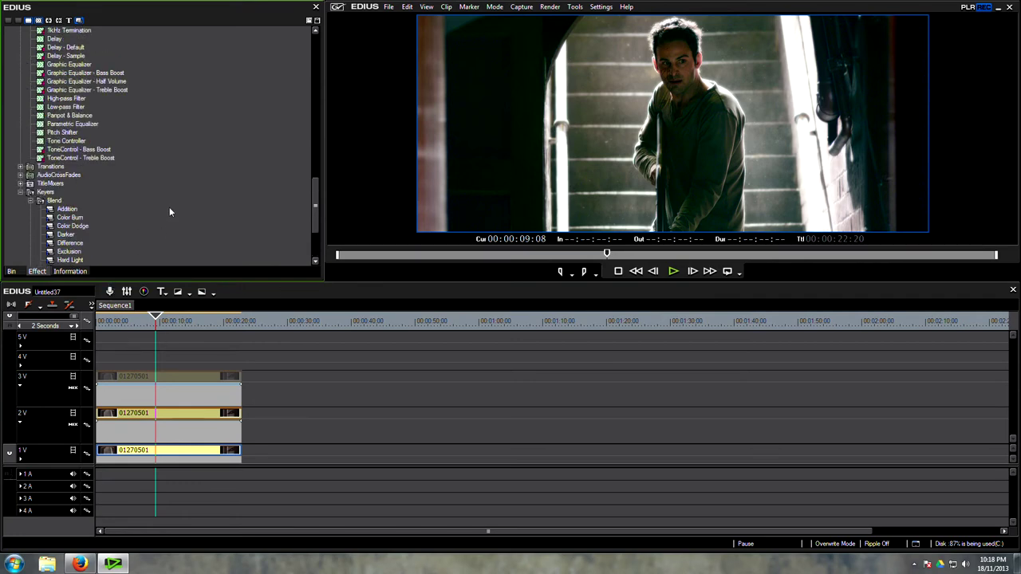
scroll(138, 204, "up", 3)
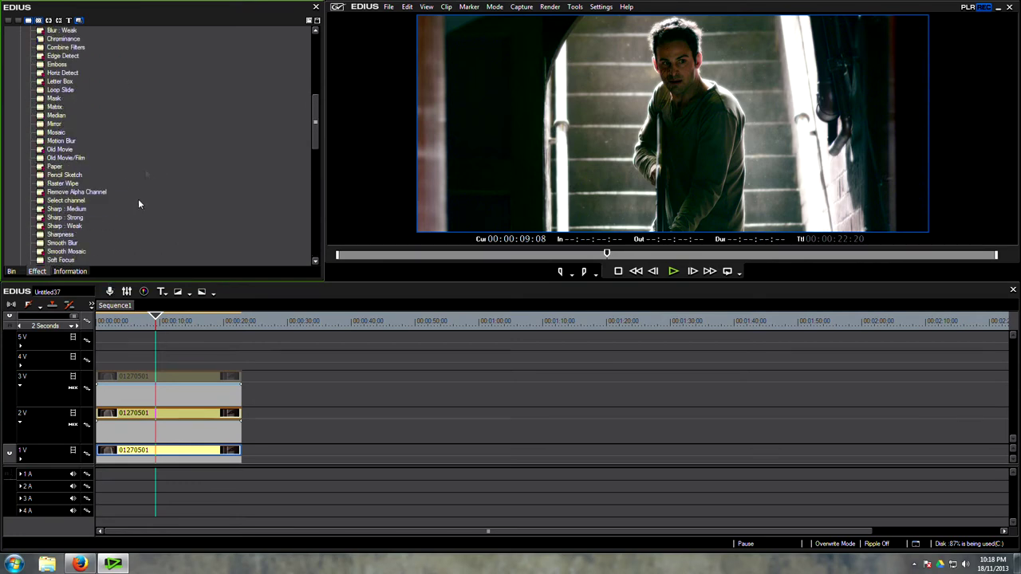
left_click_drag(64, 159, 196, 453)
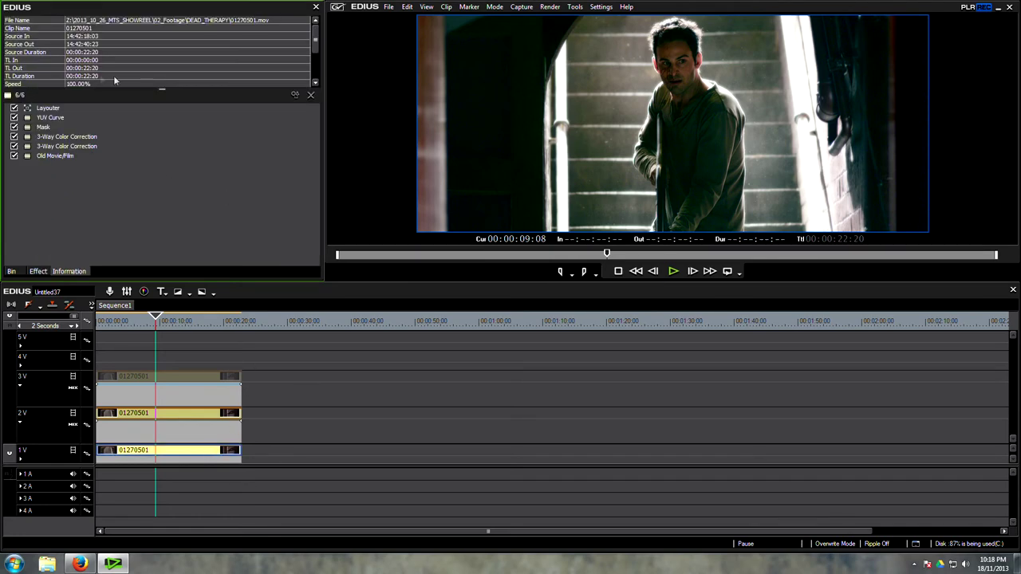
double_click(50, 156)
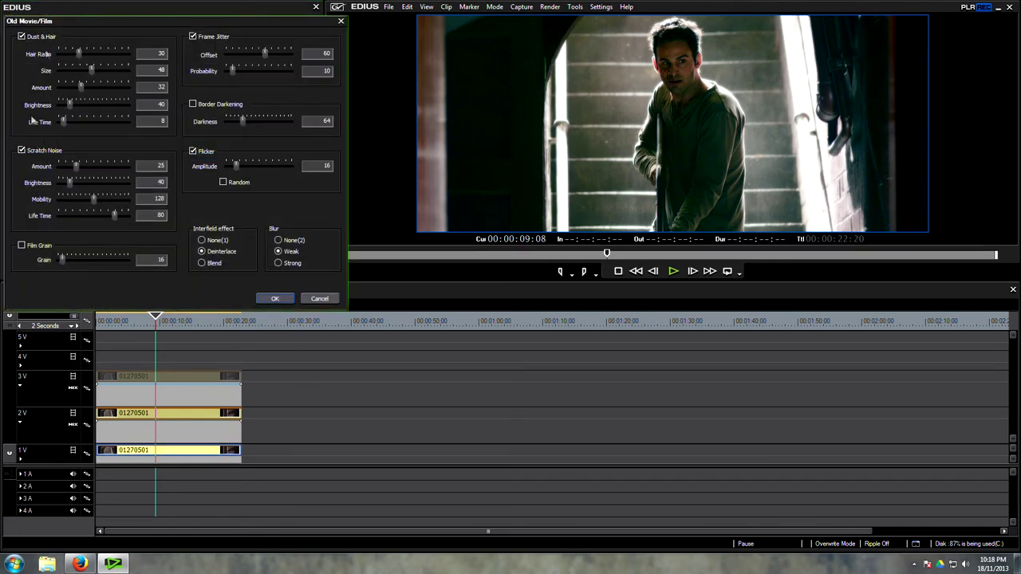
left_click(193, 151)
left_click(192, 36)
left_click(202, 240)
left_click(278, 240)
left_click(47, 245)
mouse_move(61, 262)
left_mouse_down()
mouse_move(95, 264)
mouse_move(69, 264)
left_mouse_up()
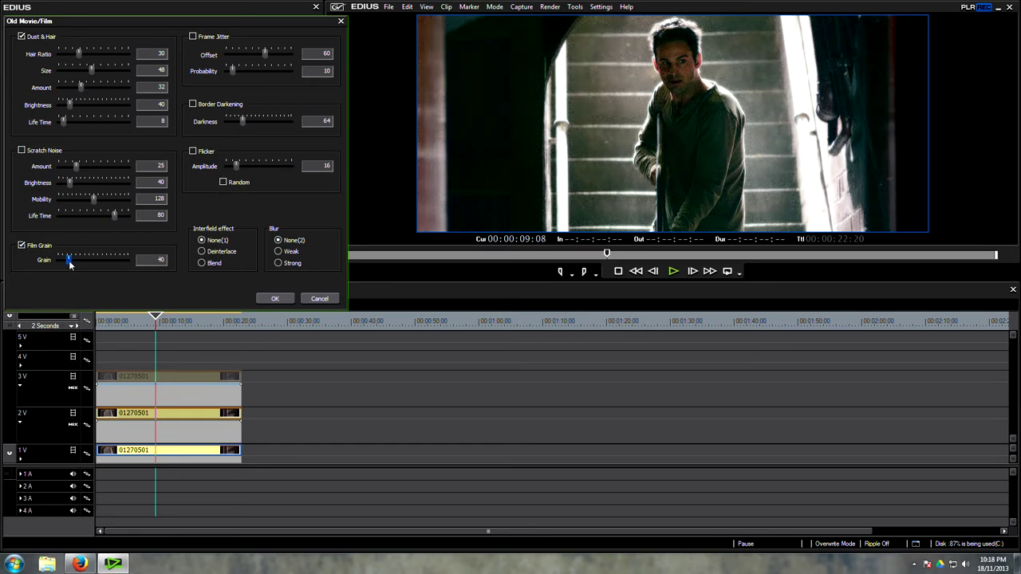
left_click(273, 299)
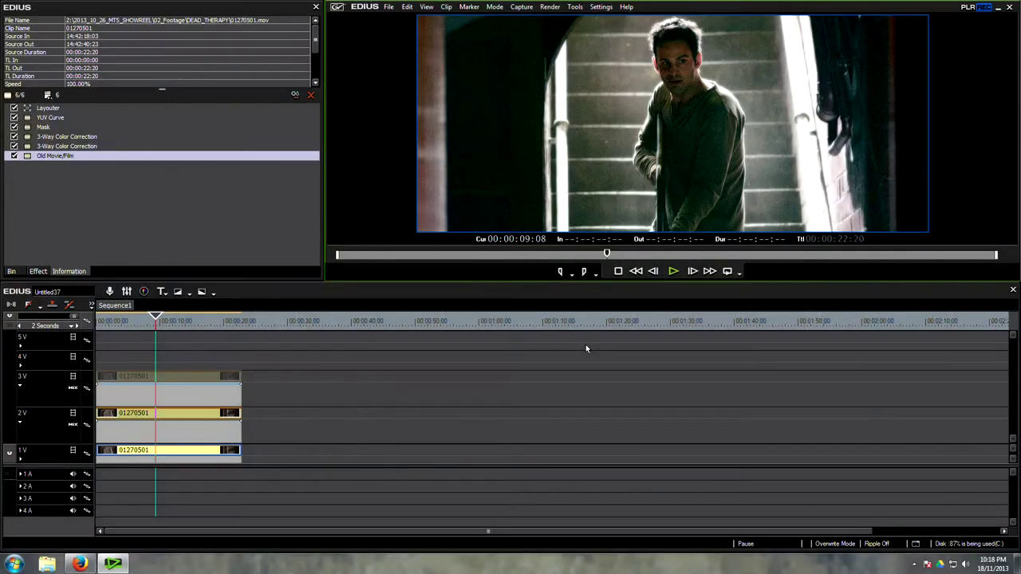
left_click(54, 158)
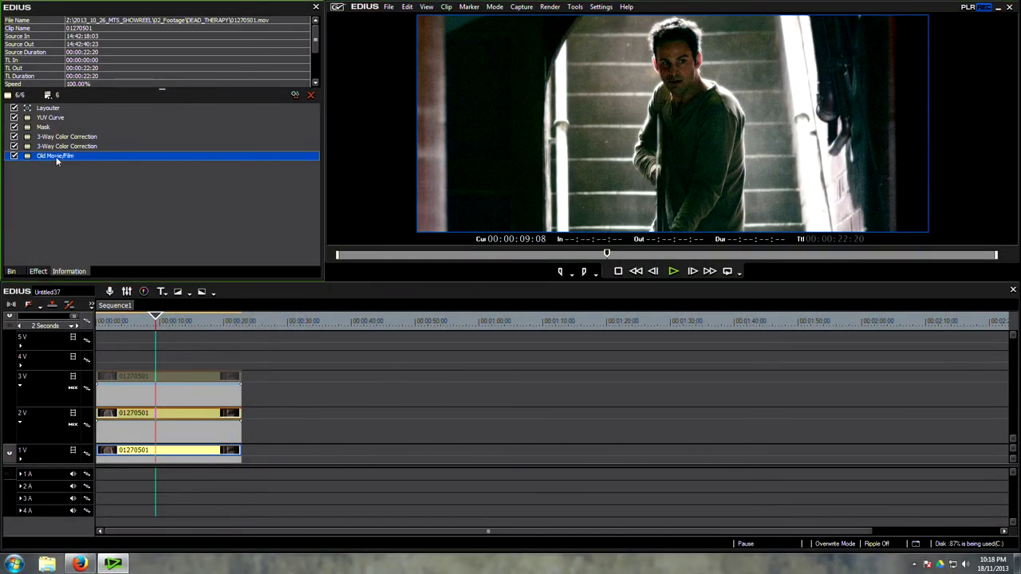
key("Delete")
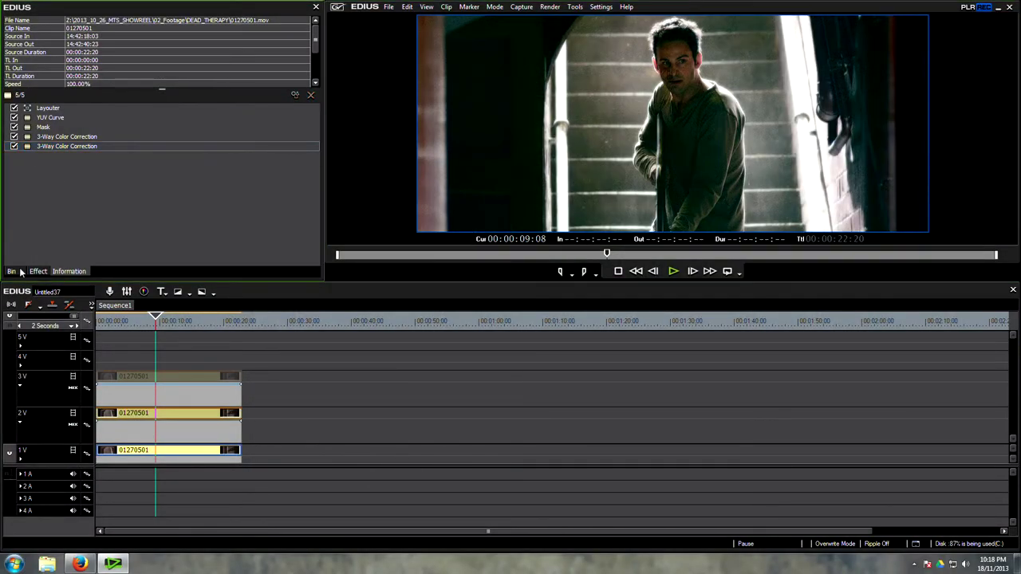
- Select the HomeBrewCineGrain_UHD clip in the project bin and return to the editor
left_click(19, 271)
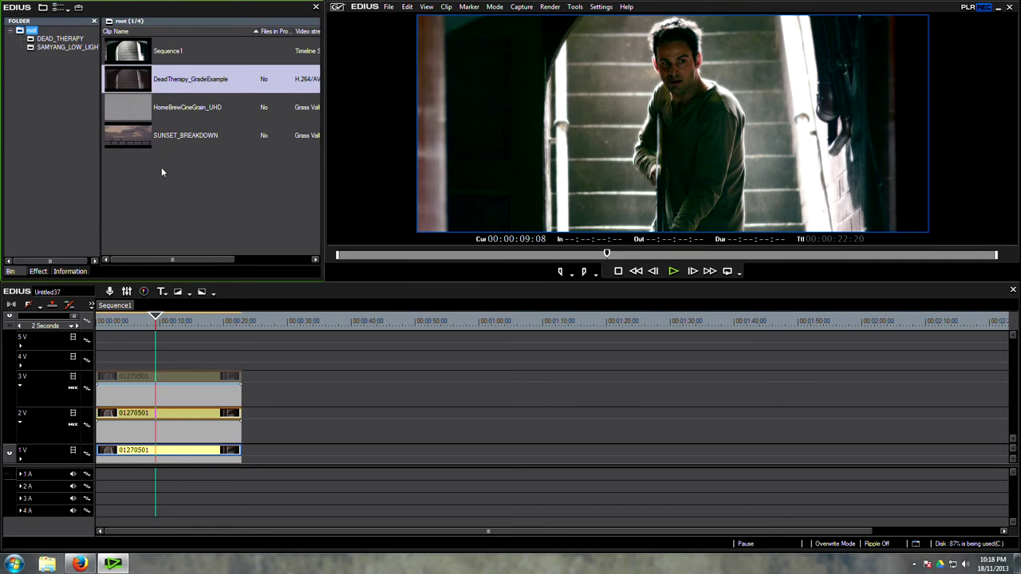
left_click(183, 107)
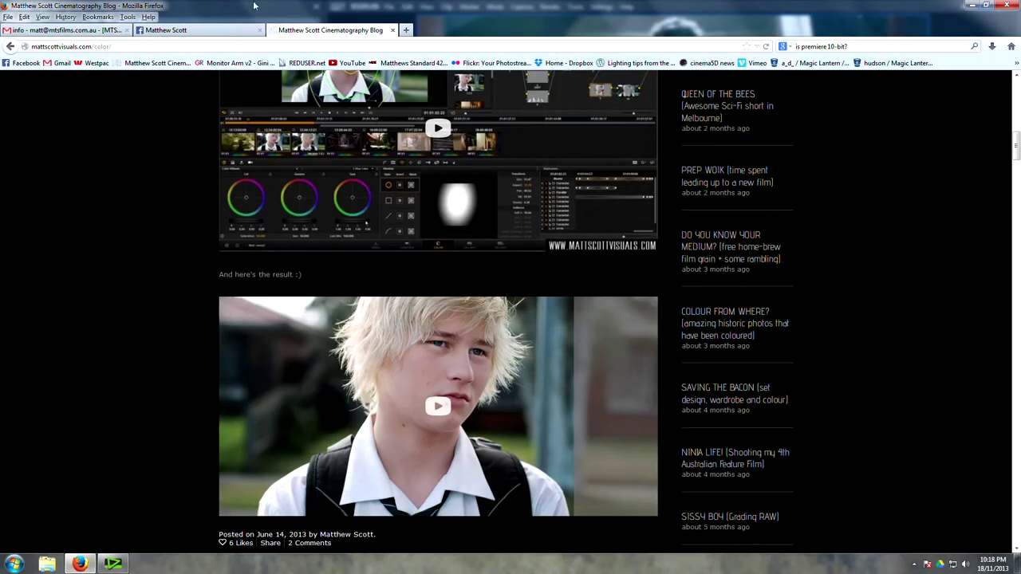
scroll(392, 162, "up", 20)
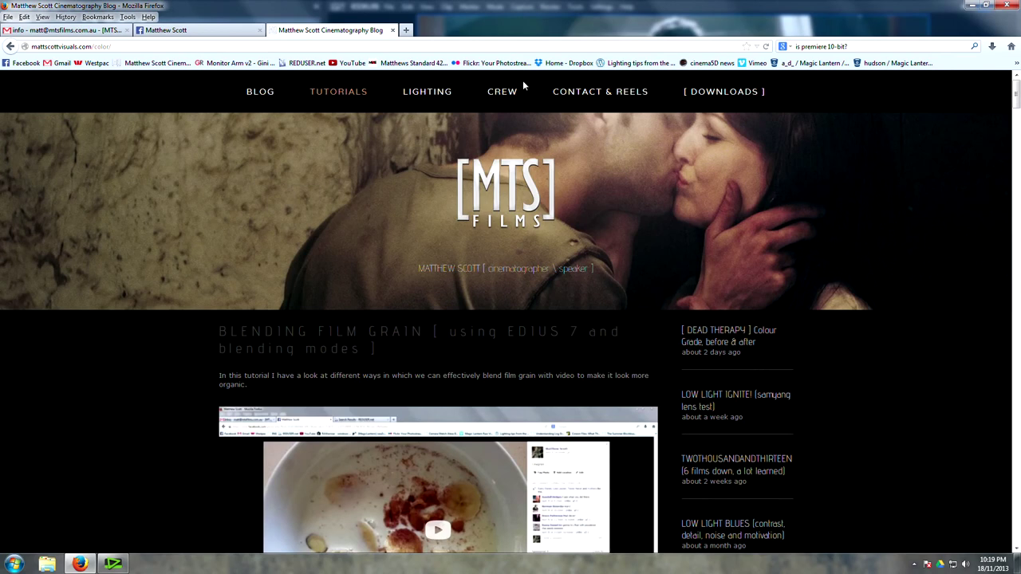
mouse_move(706, 99)
left_click(113, 564)
- Place HomeBrewCineGrain_UHD on track 4V and apply Layouter's Fit Width preset
left_click_drag(136, 107, 93, 361)
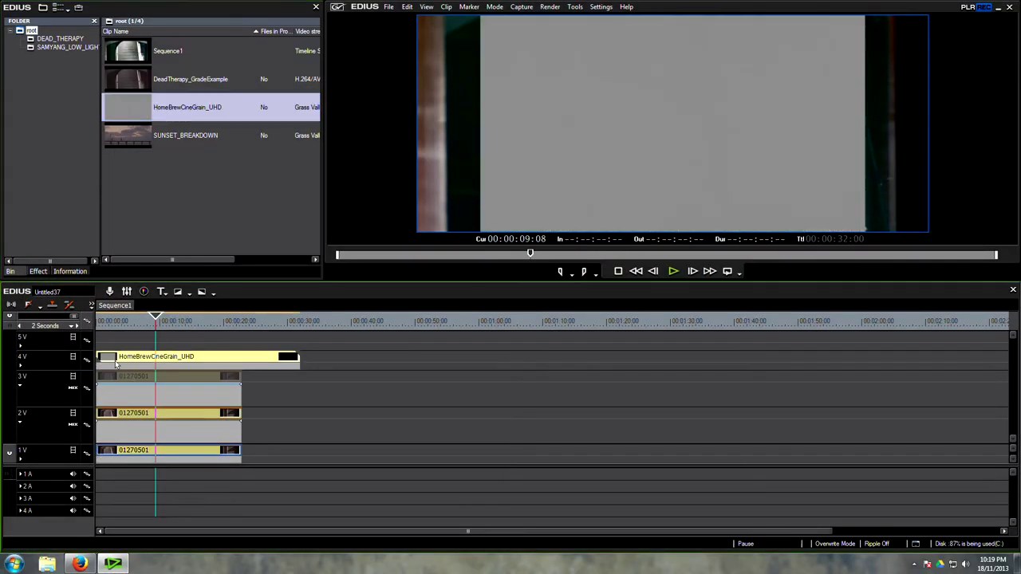
left_click(77, 273)
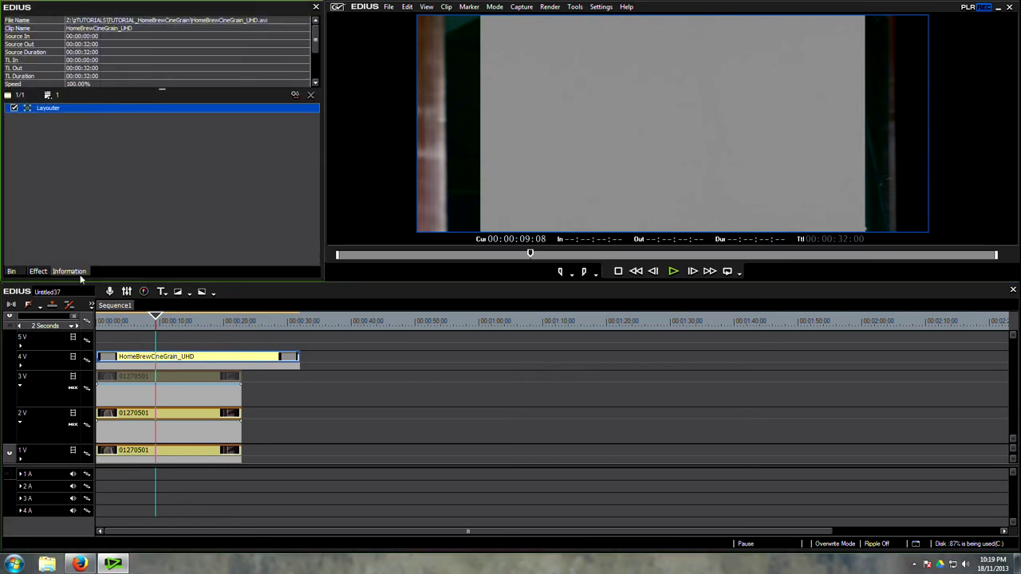
double_click(50, 112)
left_click(457, 142)
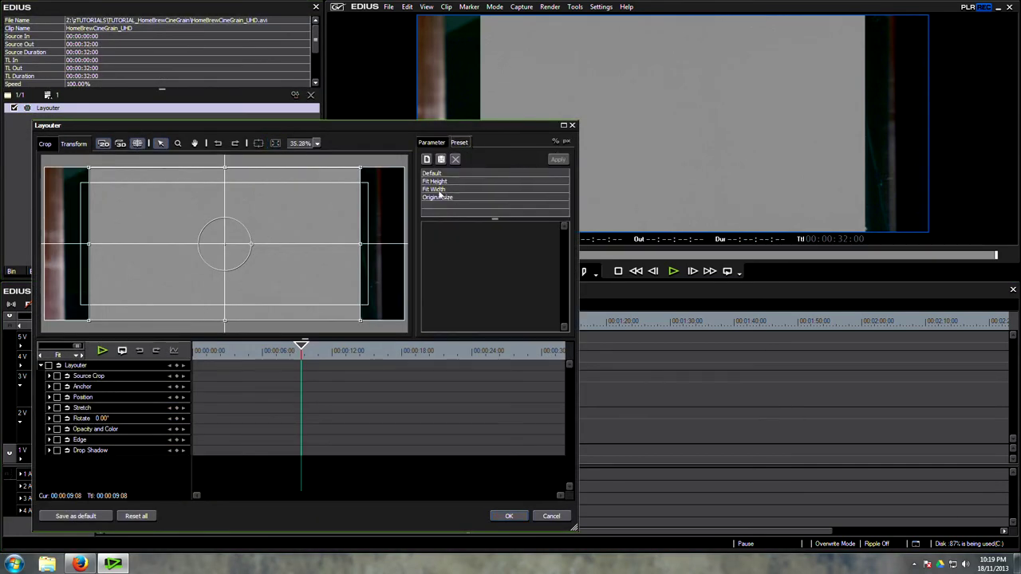
left_click(439, 190)
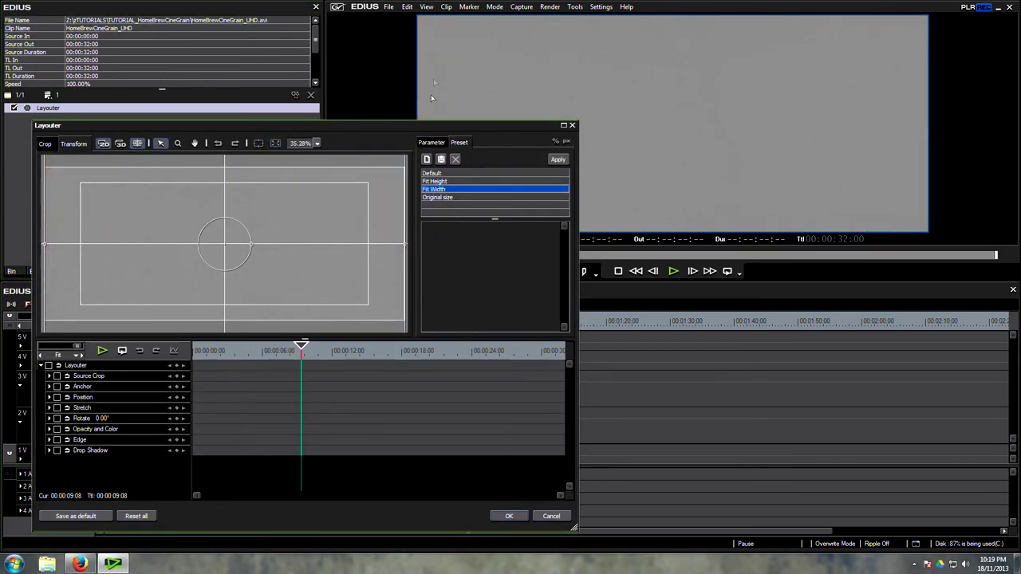
- Set the grain clip's Layouter Stretch X to 75%
left_click(431, 142)
scroll(566, 219, "down", 4)
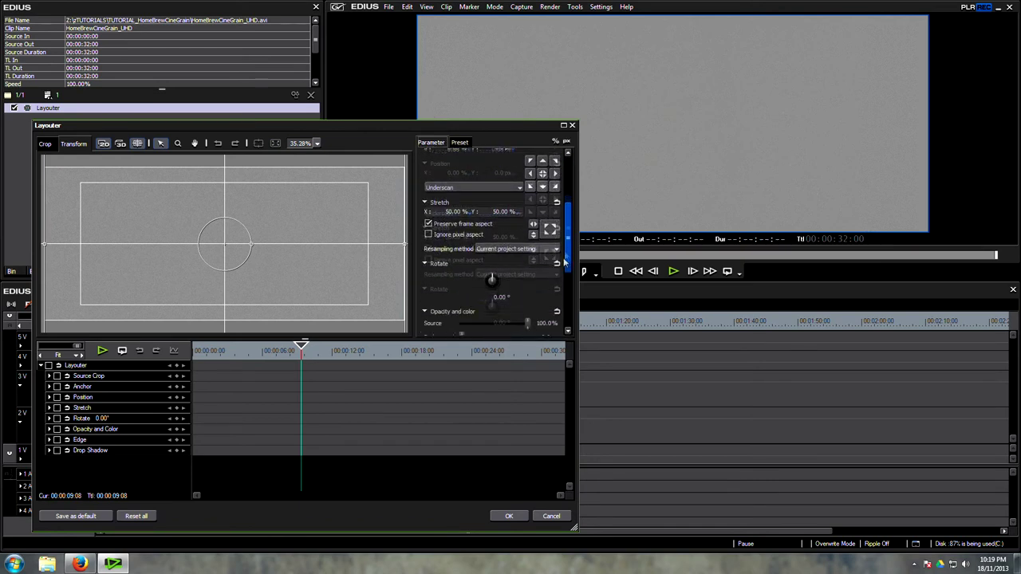
left_click(452, 197)
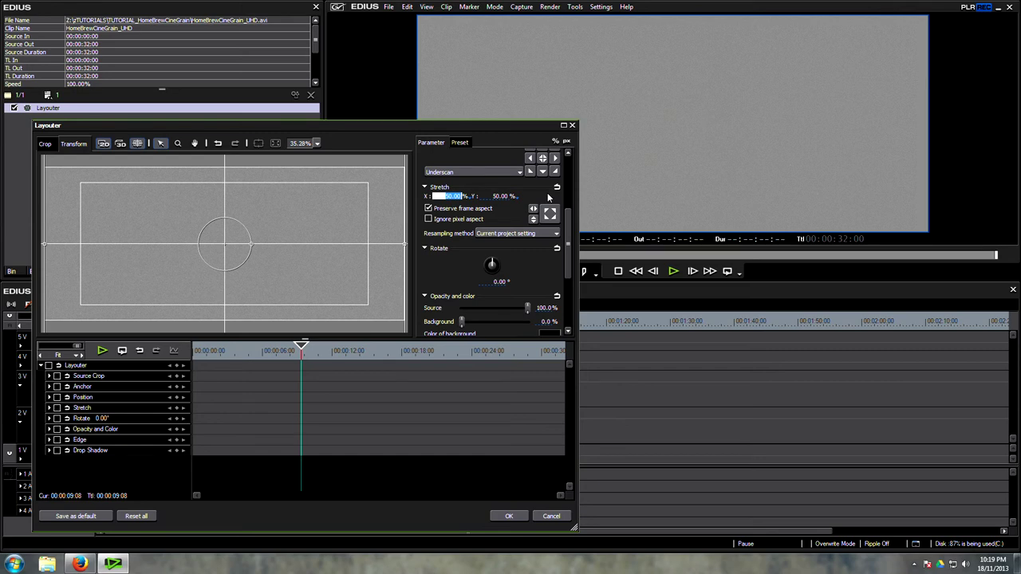
type("75")
key("Return")
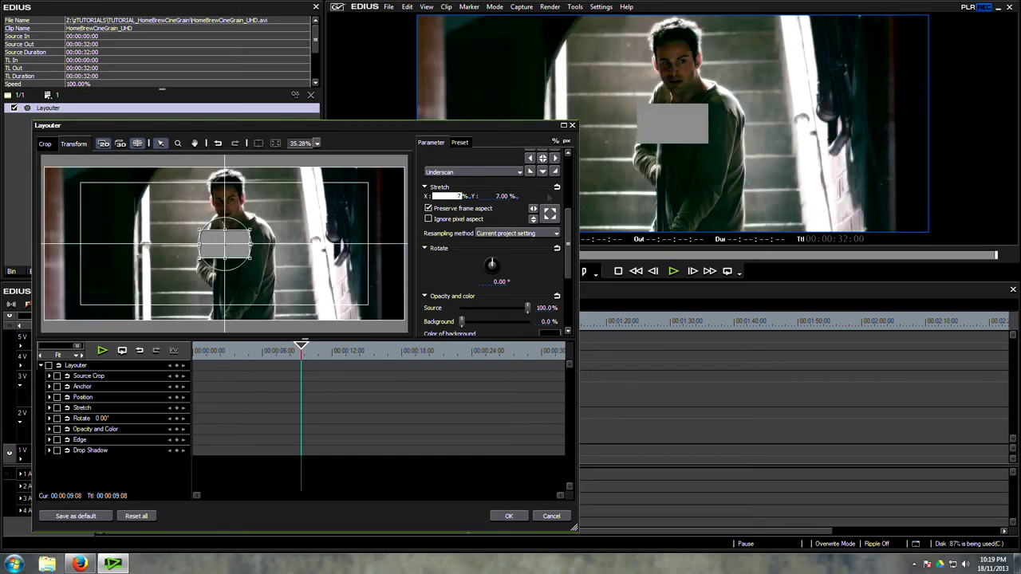
left_click(511, 516)
left_click(37, 271)
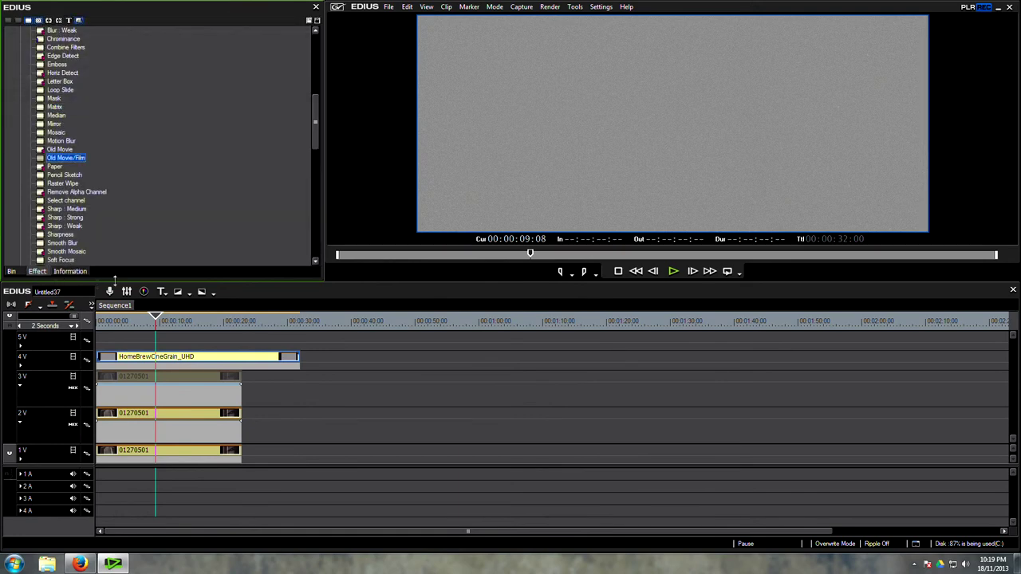
scroll(147, 214, "down", 5)
- Apply the Overlay blend keyer to the 4V grain clip and review frame 00:00:08:16
scroll(147, 219, "down", 2)
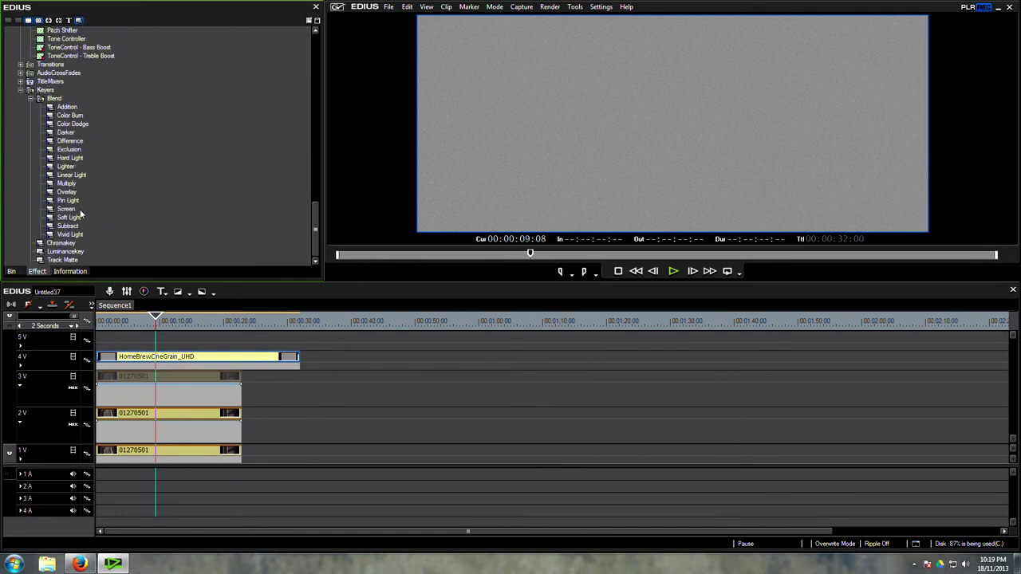
left_click_drag(62, 194, 187, 363)
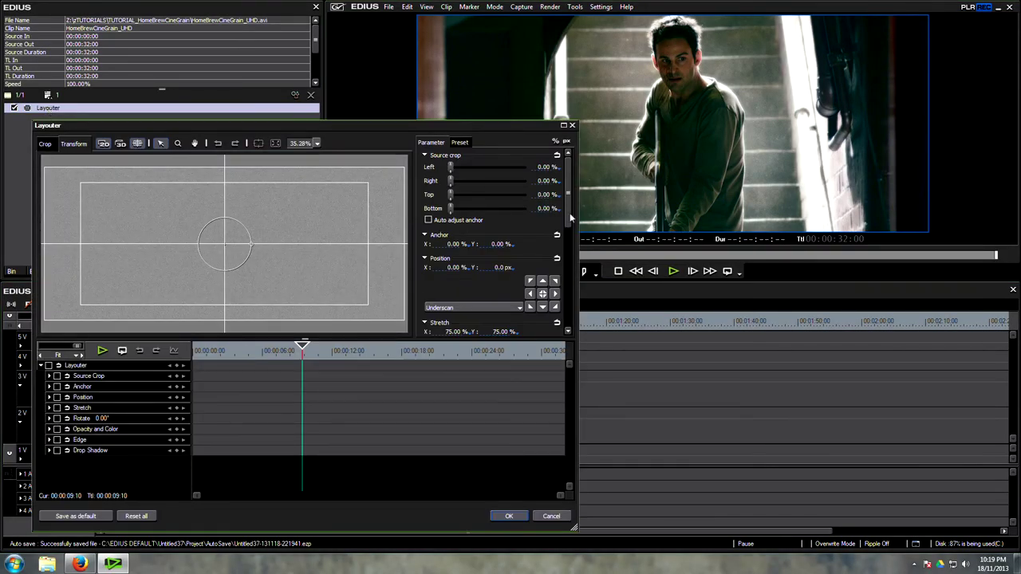
scroll(569, 217, "down", 3)
key("Tab")
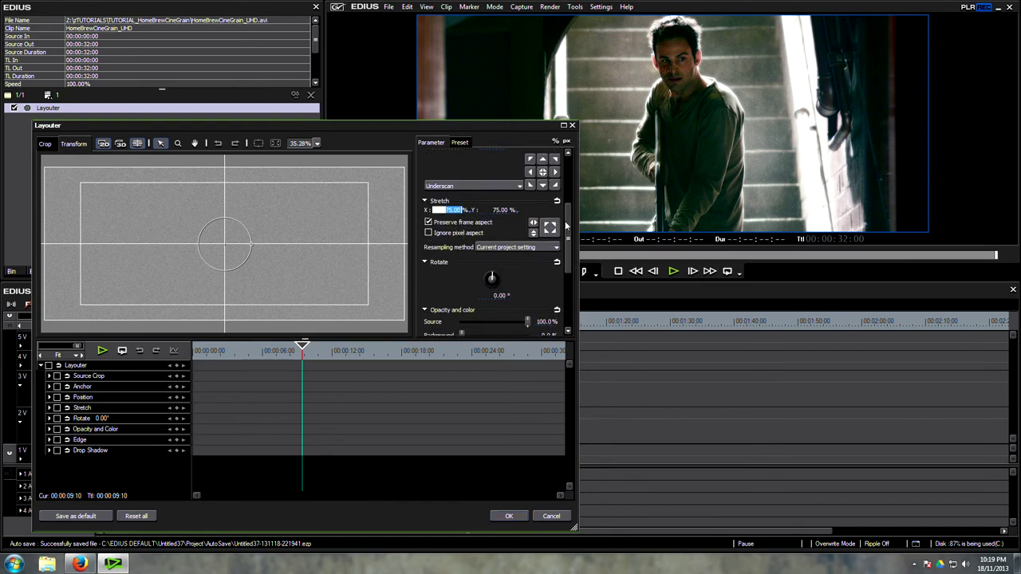
left_click(509, 516)
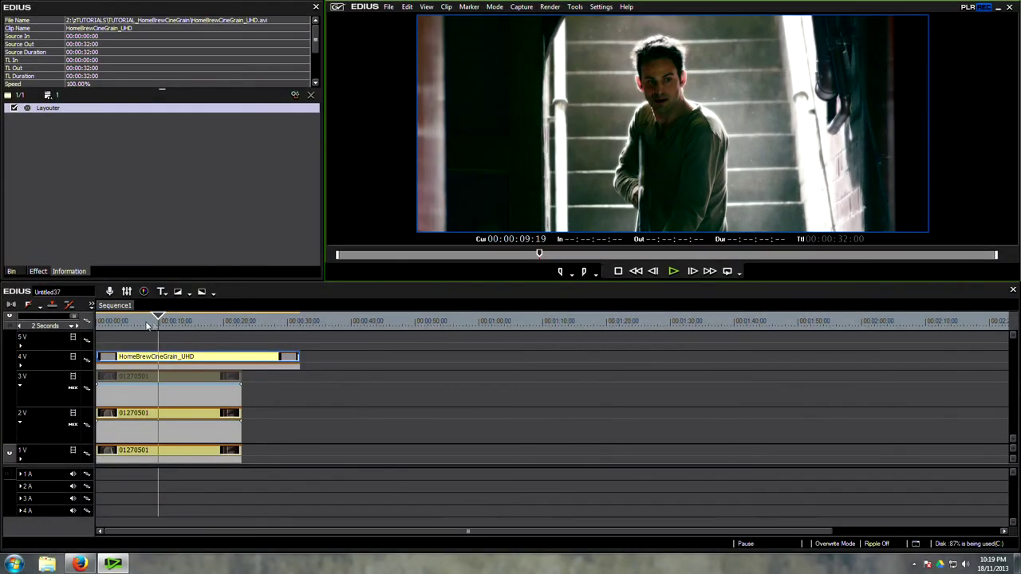
left_click_drag(151, 324, 153, 326)
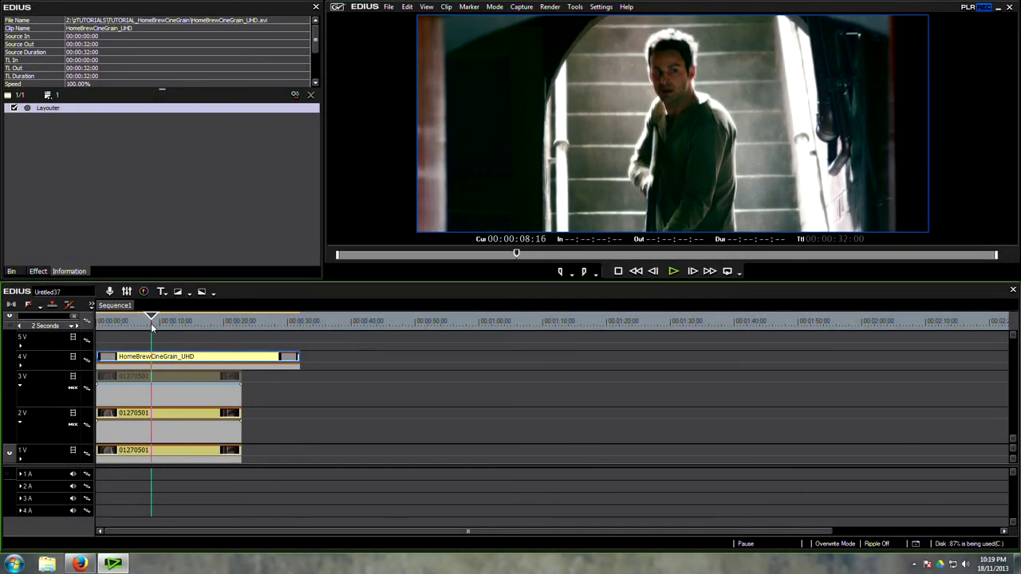
- Cue to 00:00:08:20 and select base clip 01270501 on 1V to list its effects
left_click_drag(153, 327, 155, 329)
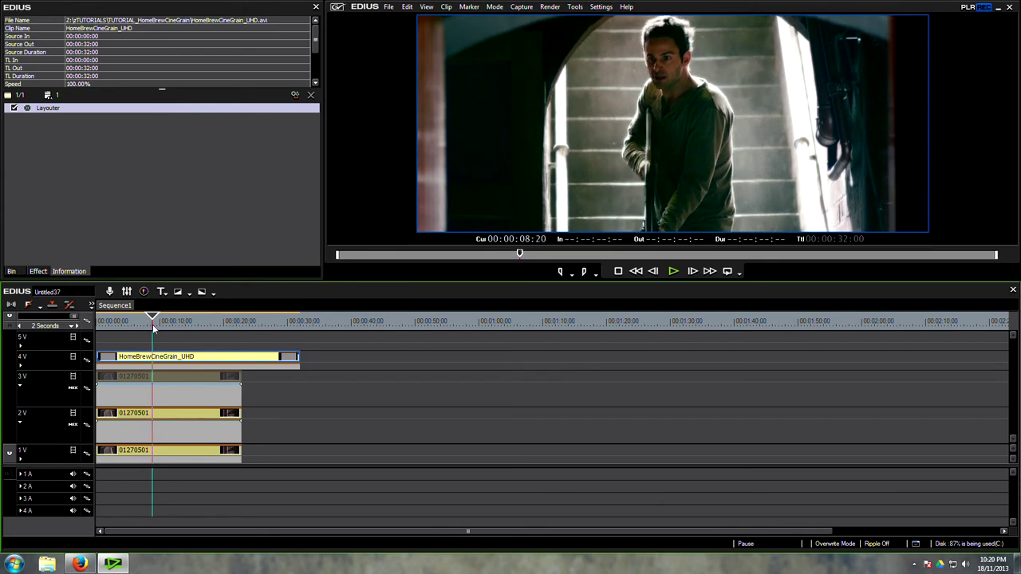
key("Right")
key("Left")
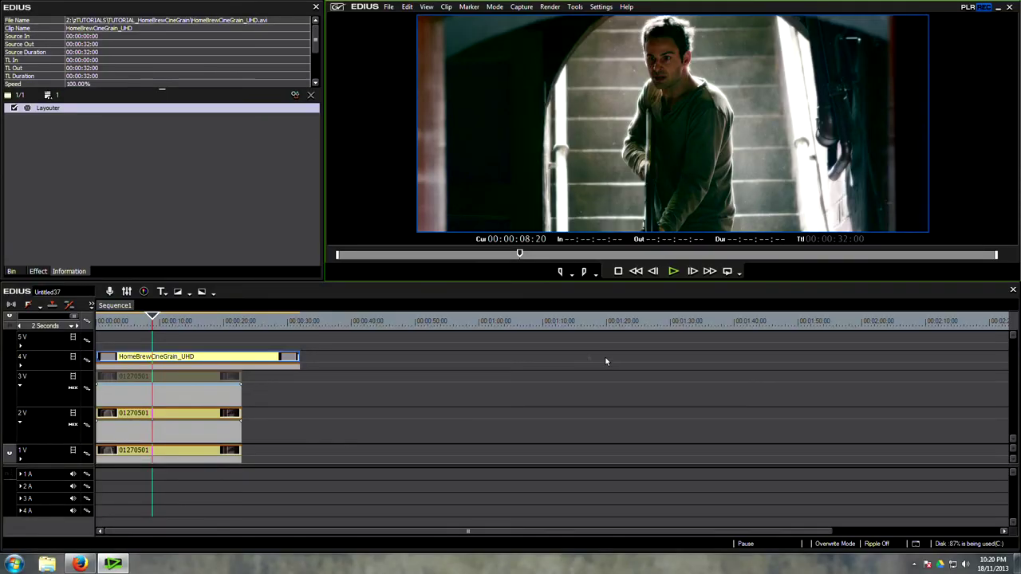
left_click(158, 451)
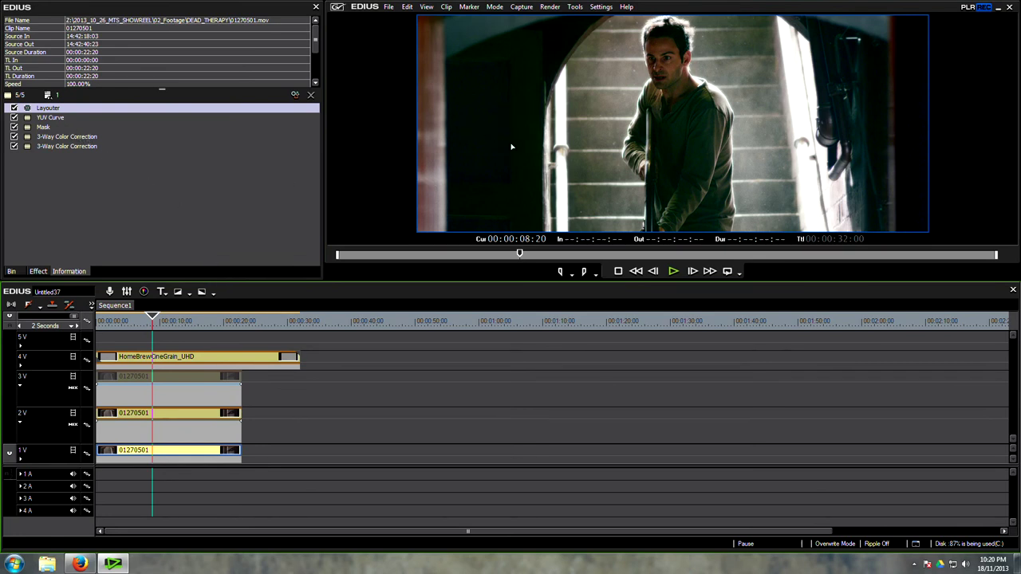
- Lift the black point of the base clip's Y curve slightly
double_click(49, 117)
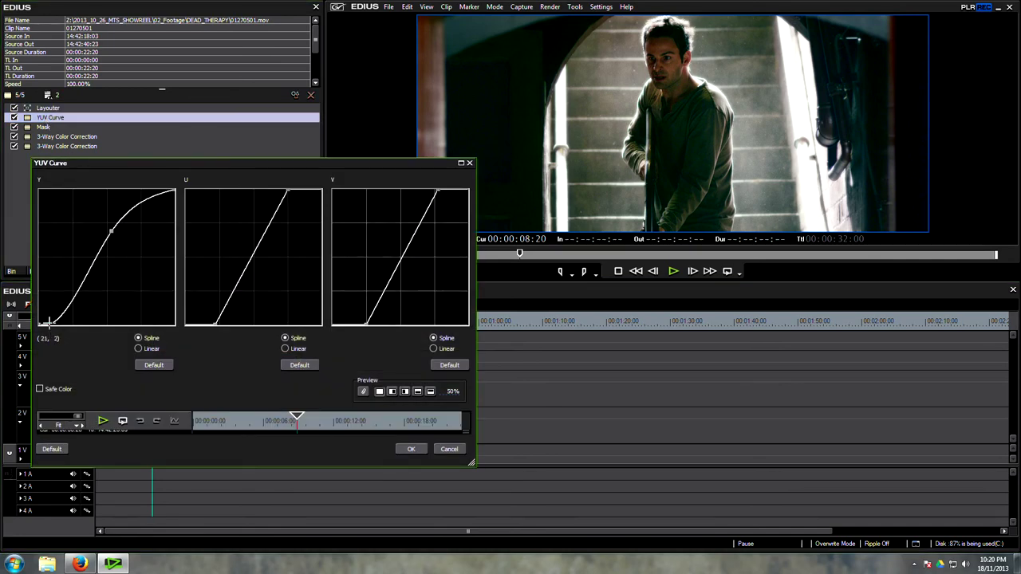
left_click_drag(48, 322, 48, 321)
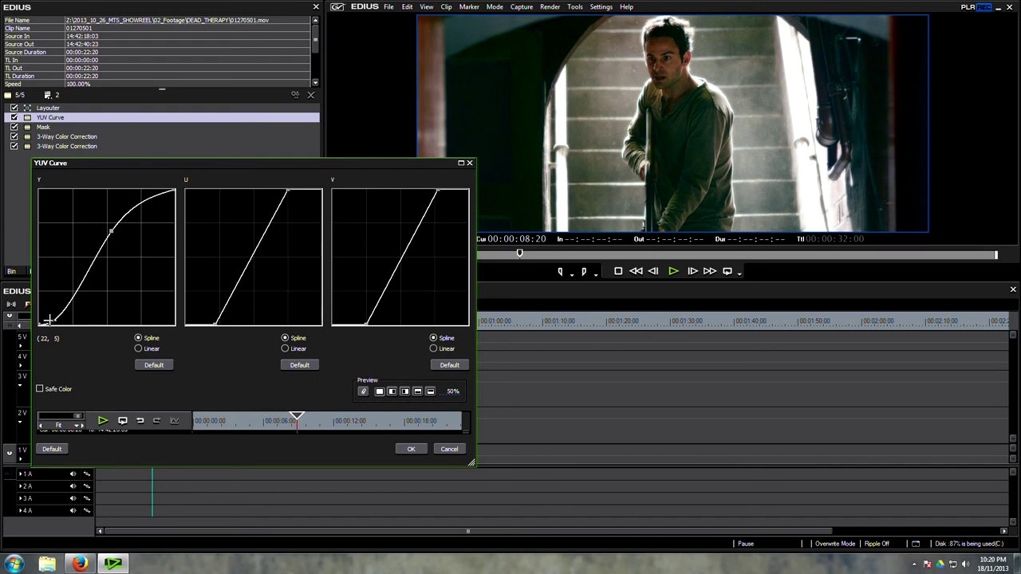
left_click(406, 449)
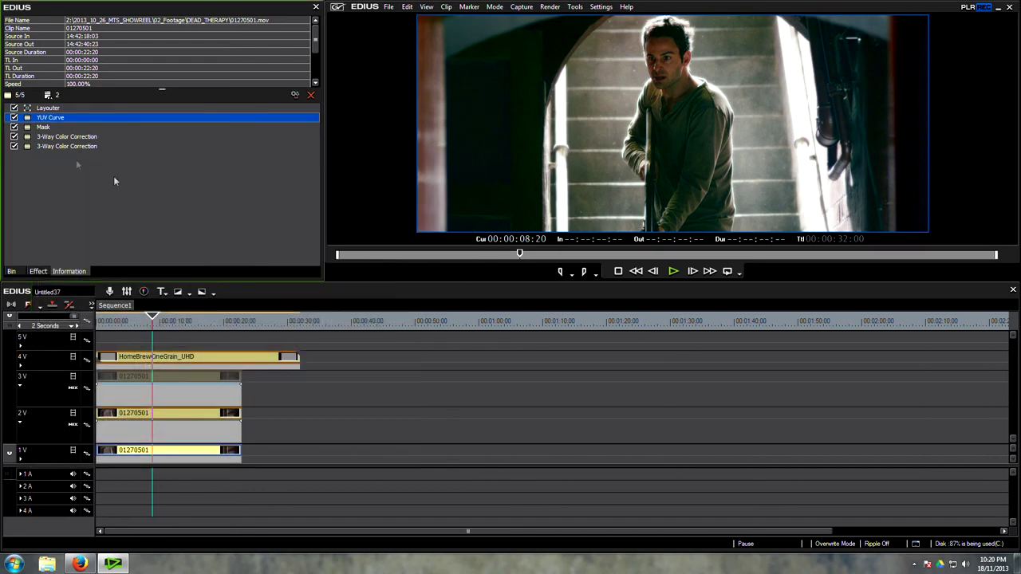
- Add a third 3-Way Color Correction to the base clip and open its settings
left_click(38, 271)
scroll(119, 120, "down", 10)
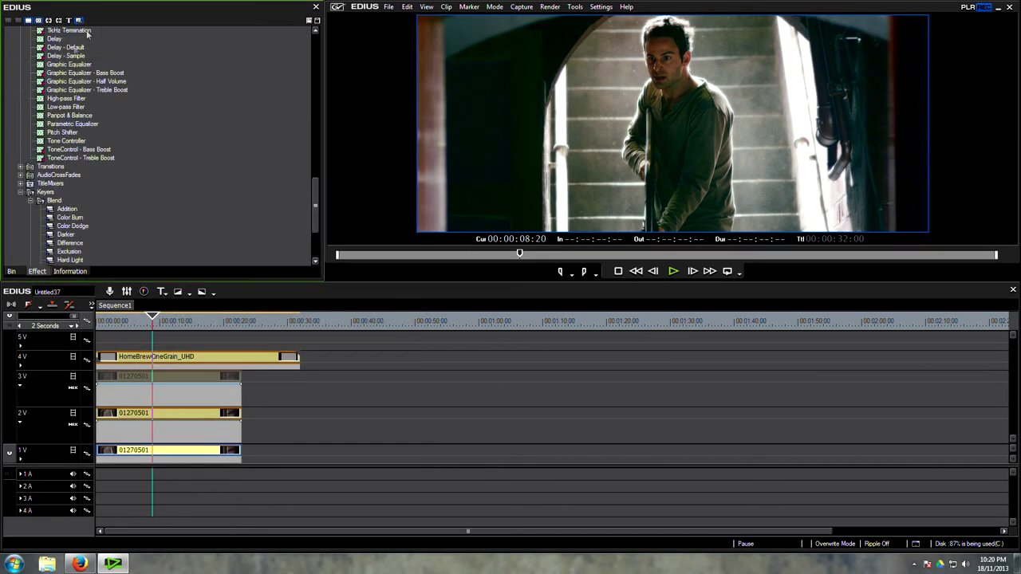
scroll(127, 128, "up", 9)
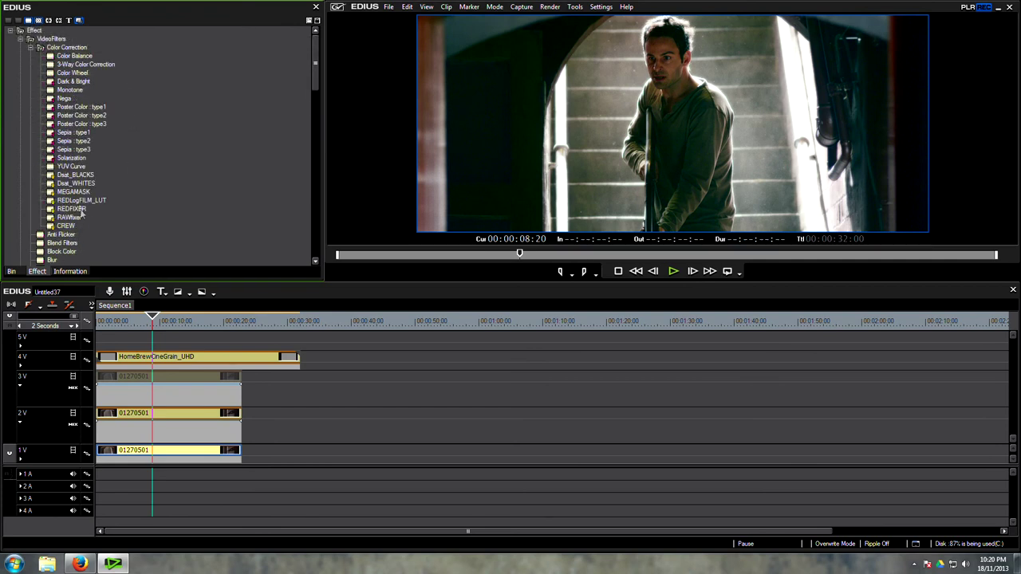
left_click_drag(80, 67, 170, 449)
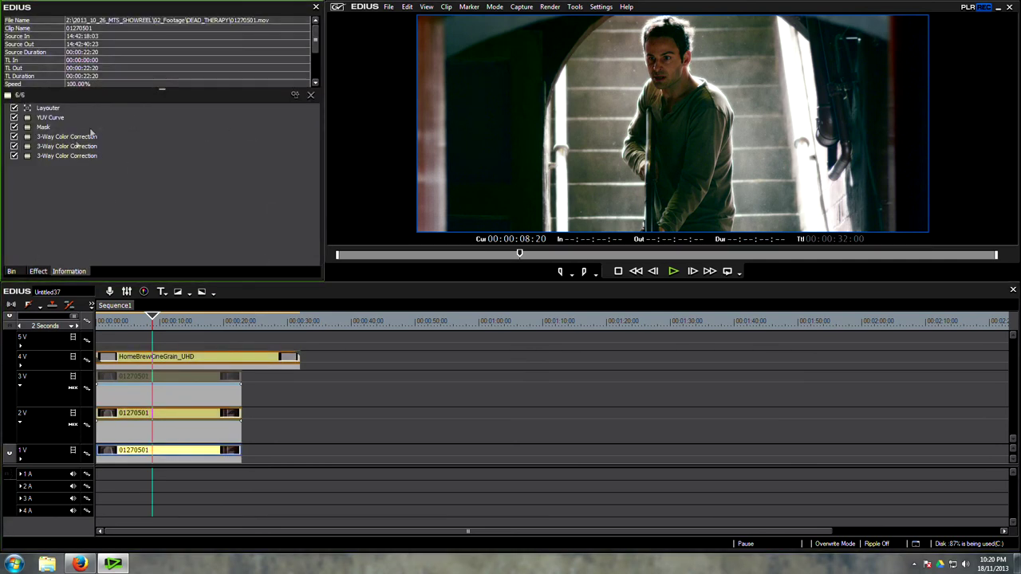
double_click(60, 156)
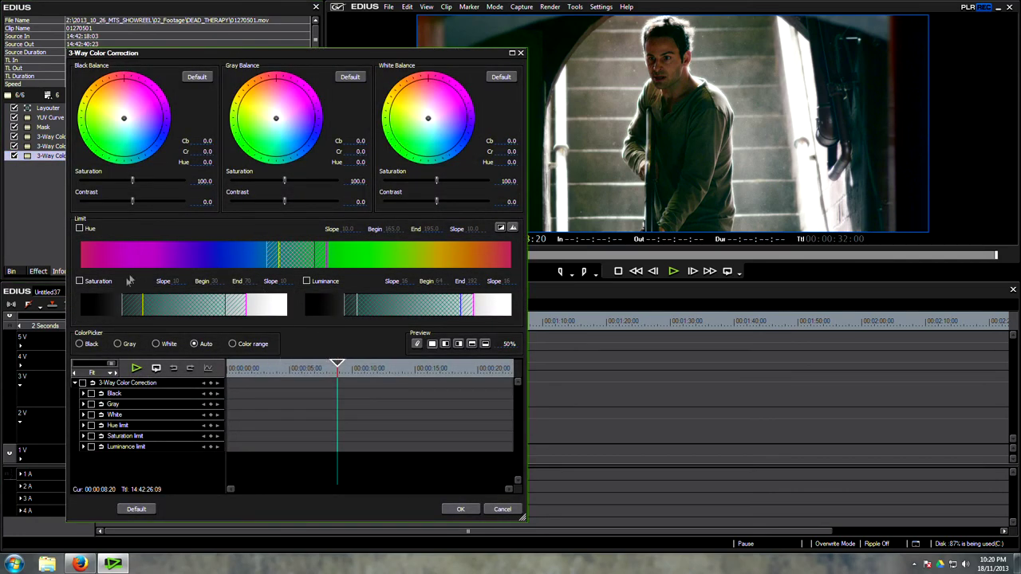
- Enable the luminance limit and narrow it to only the darkest shadows
left_click(306, 282)
left_click(500, 229)
left_click_drag(385, 306, 305, 307)
left_click_drag(423, 305, 338, 304)
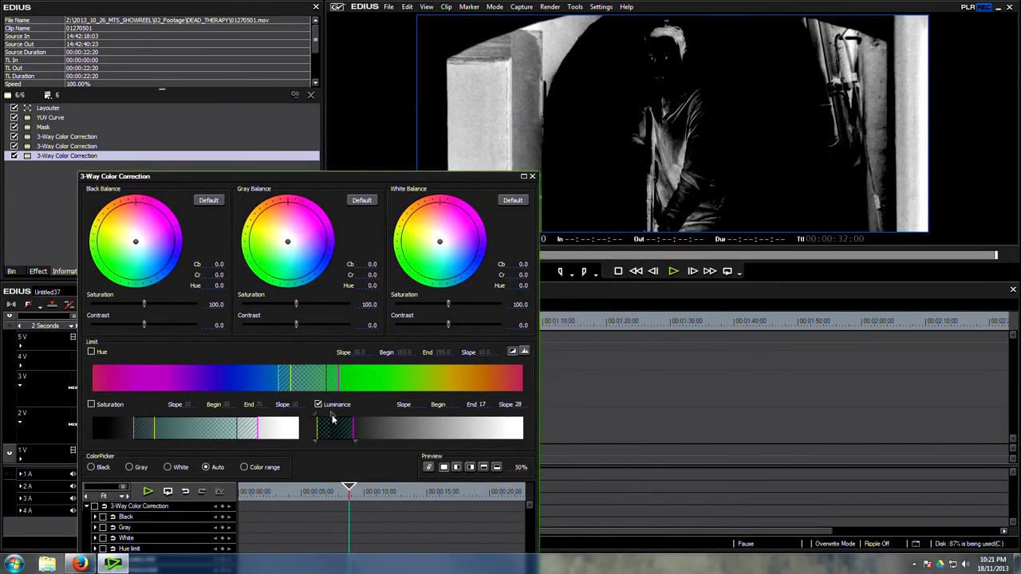
left_click_drag(333, 421, 345, 443)
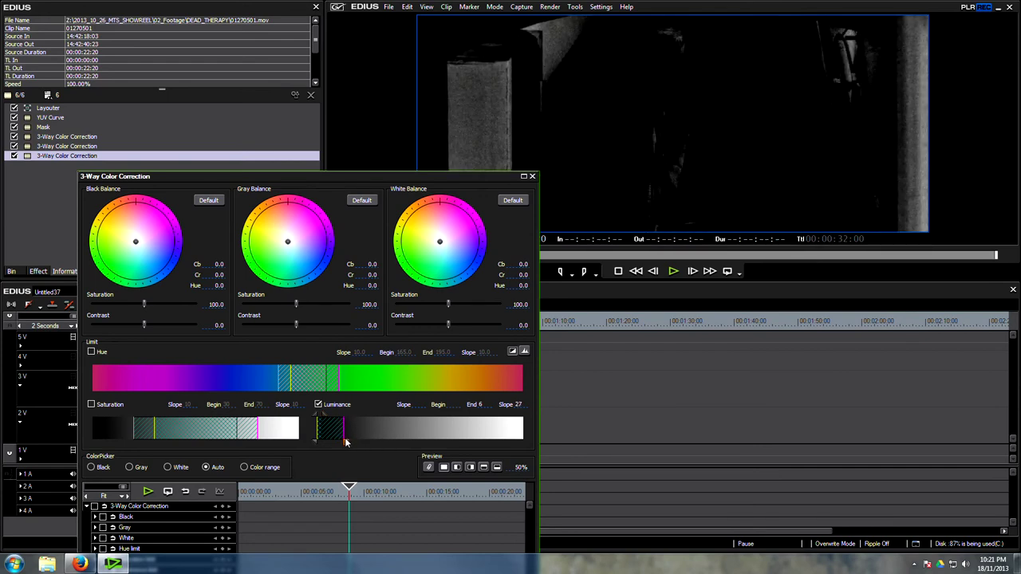
left_click(513, 352)
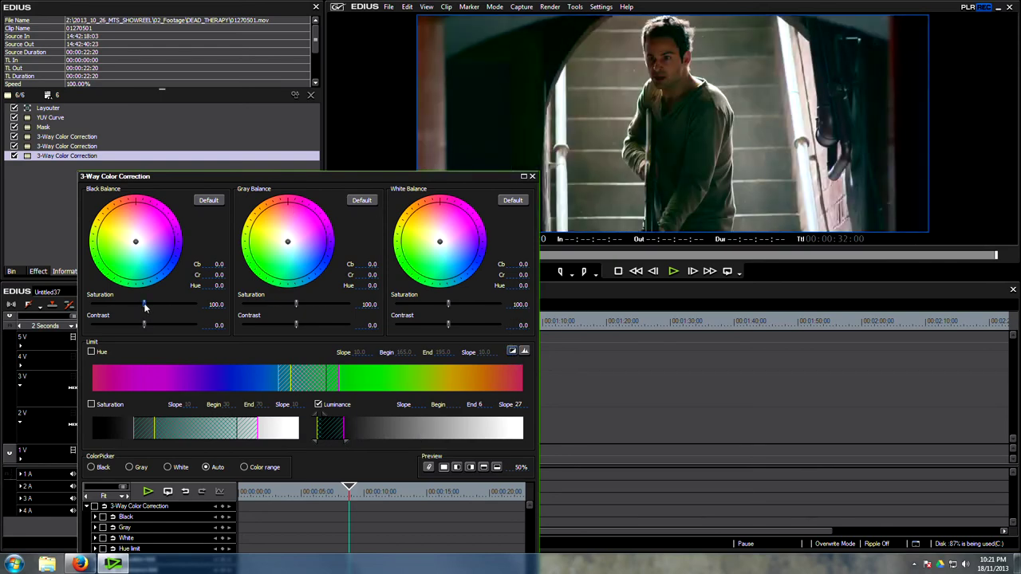
- Set shadow saturation to 0 and shadow contrast to -16.0, then apply
left_click_drag(144, 304, 54, 310)
left_click_drag(93, 307, 223, 311)
left_click_drag(136, 242, 167, 271)
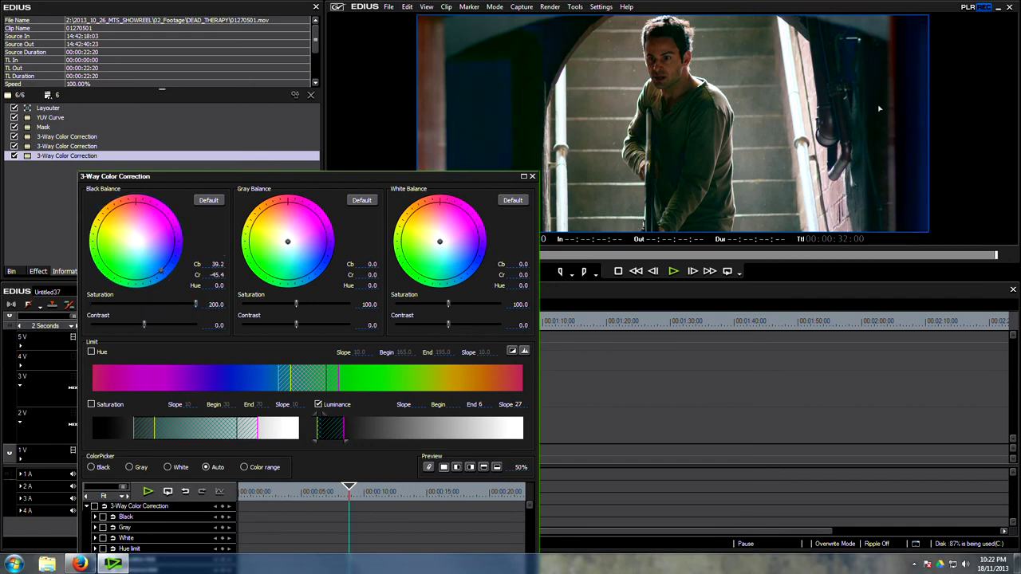
left_click(208, 200)
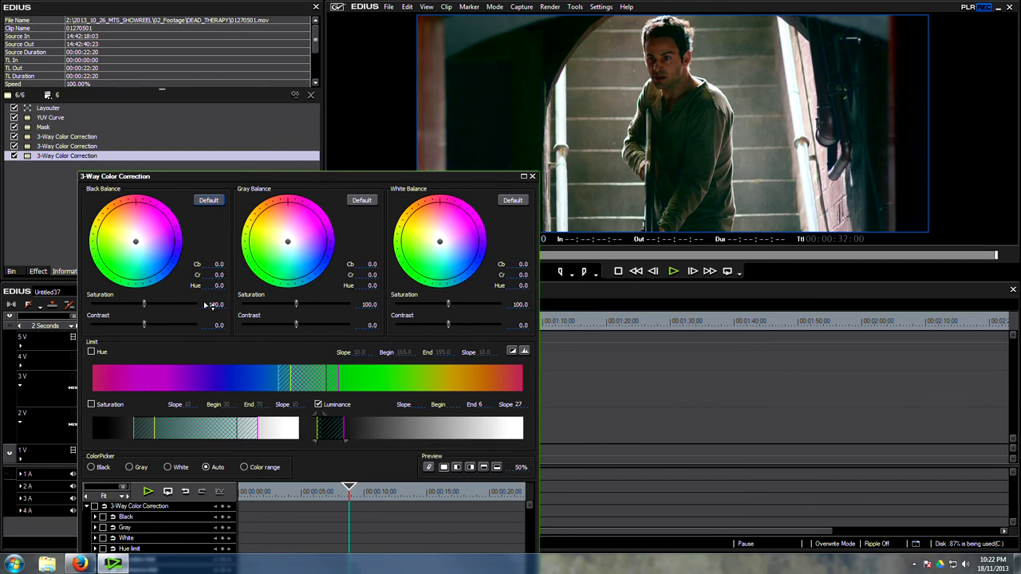
left_click_drag(145, 306, 52, 310)
left_click_drag(144, 327, 89, 324)
left_click_drag(458, 181, 460, 66)
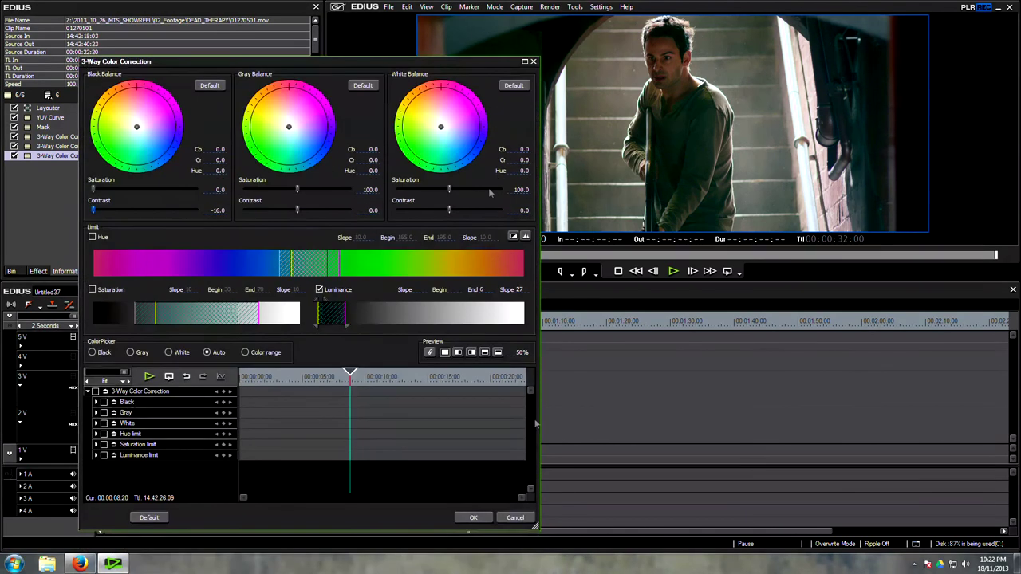
left_click(474, 517)
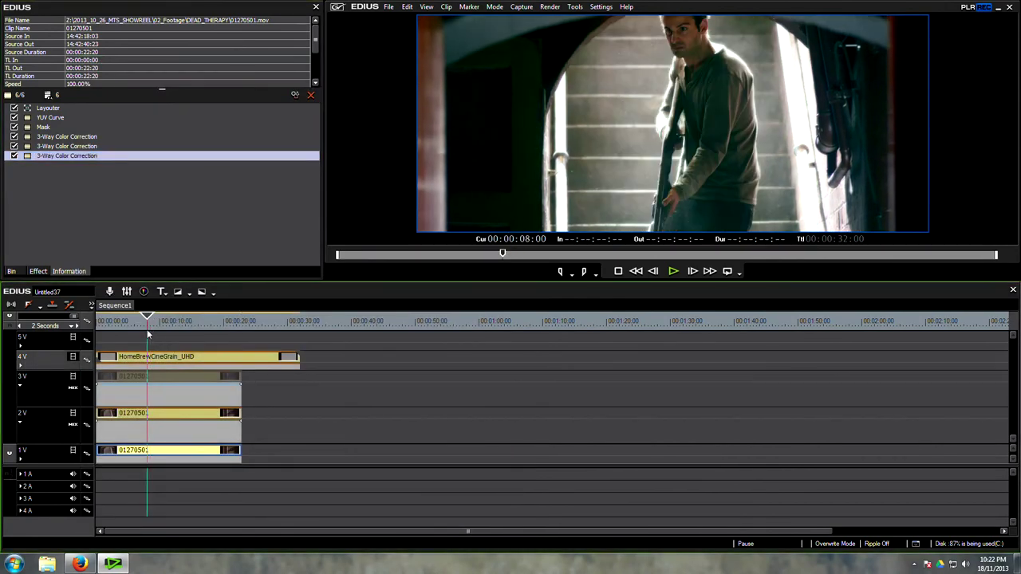
- Show the DeadTherapy_GradeExample reference beside the graded frame at 00:00:09:08
left_click(156, 335)
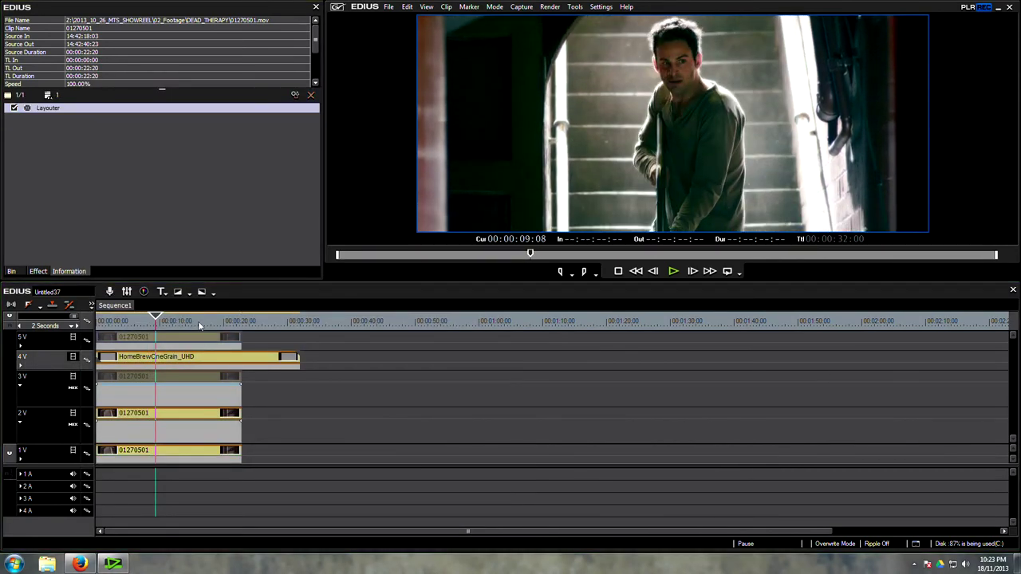
left_click(38, 271)
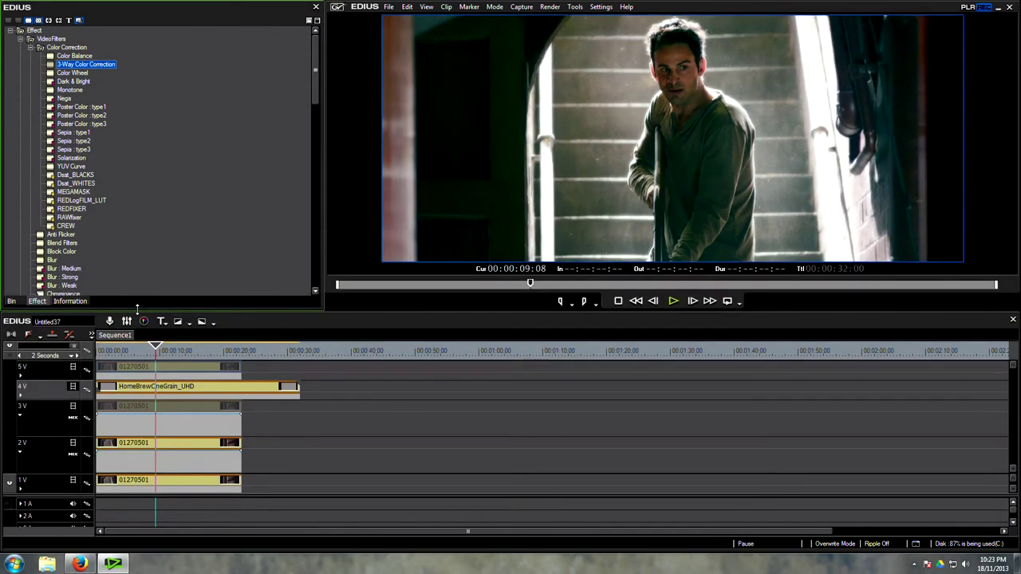
left_click_drag(157, 370, 156, 374)
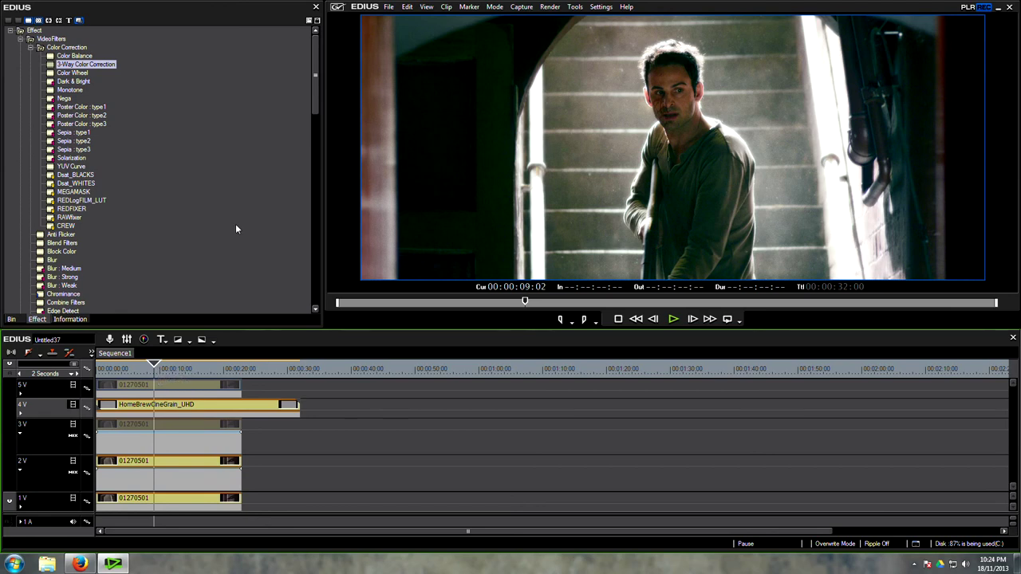
left_click(313, 104)
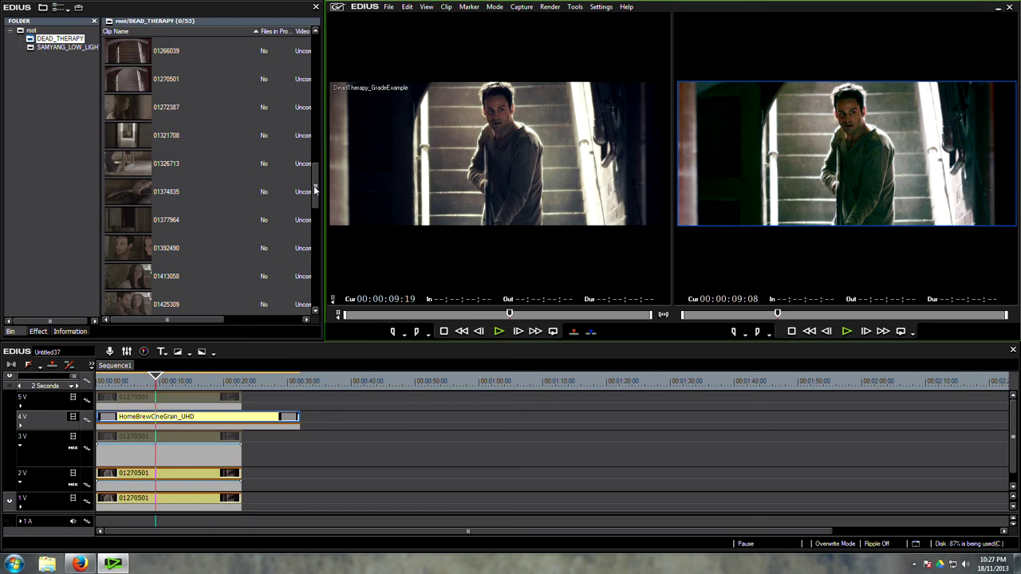
- Check frames 09:16 and 09:08, then switch to the MTS Films blog in Firefox
left_click(159, 385)
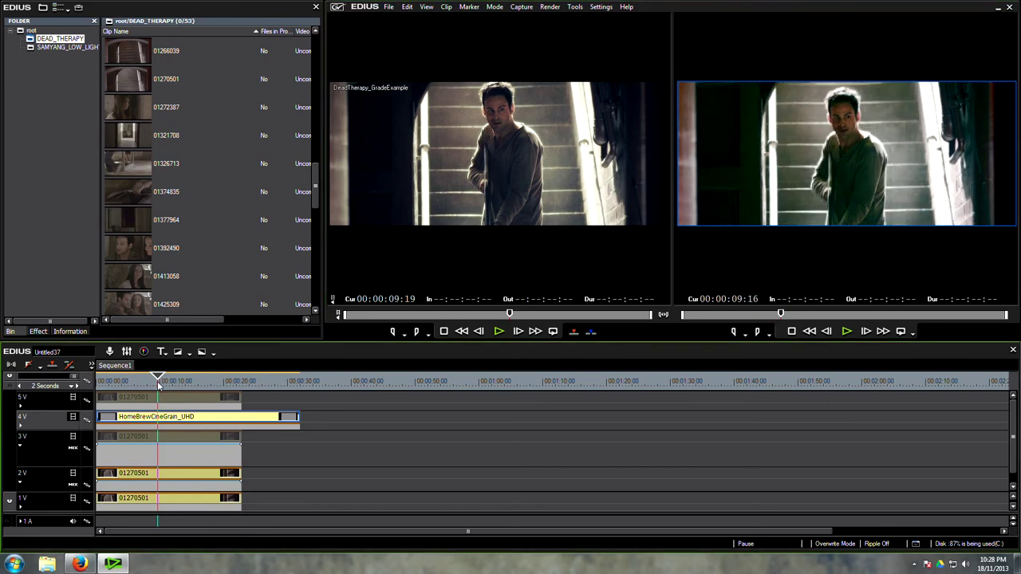
left_click(155, 383)
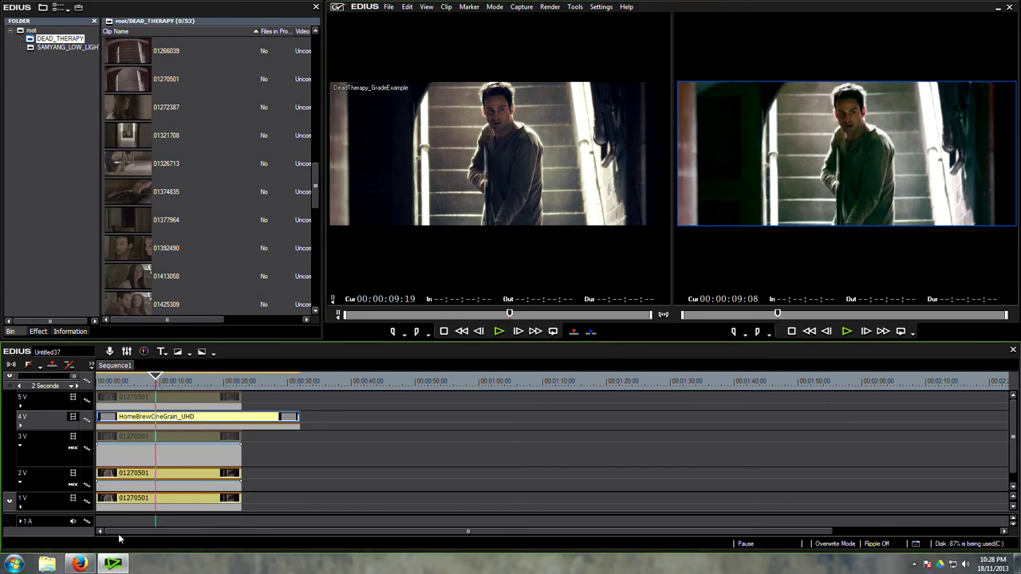
left_click(80, 564)
scroll(611, 453, "down", 15)
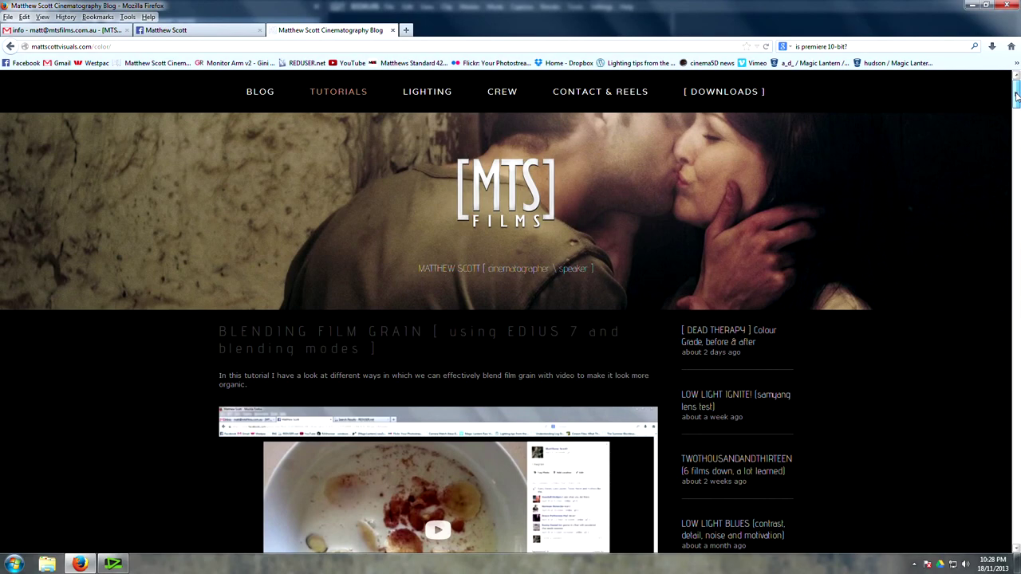
- Leave the MTS Films colour page for the Facebook profile and browse its timeline
scroll(1016, 96, "down", 1)
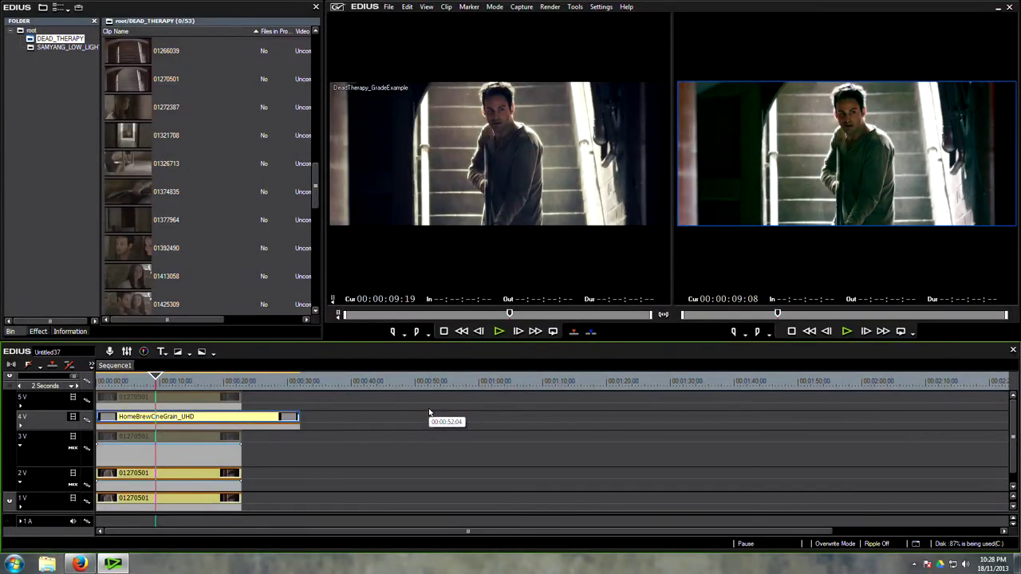
left_click(79, 564)
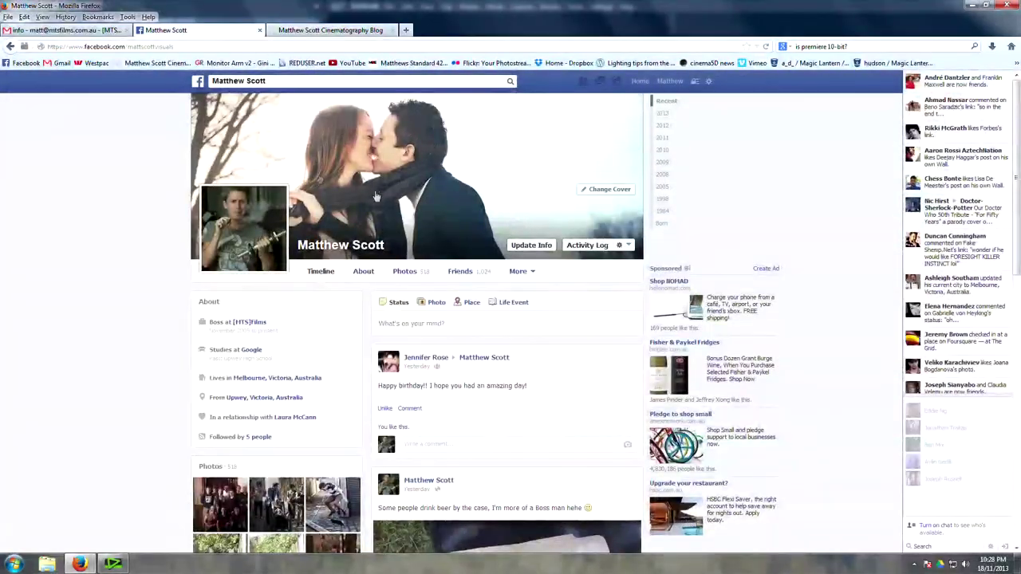
scroll(478, 359, "down", 5)
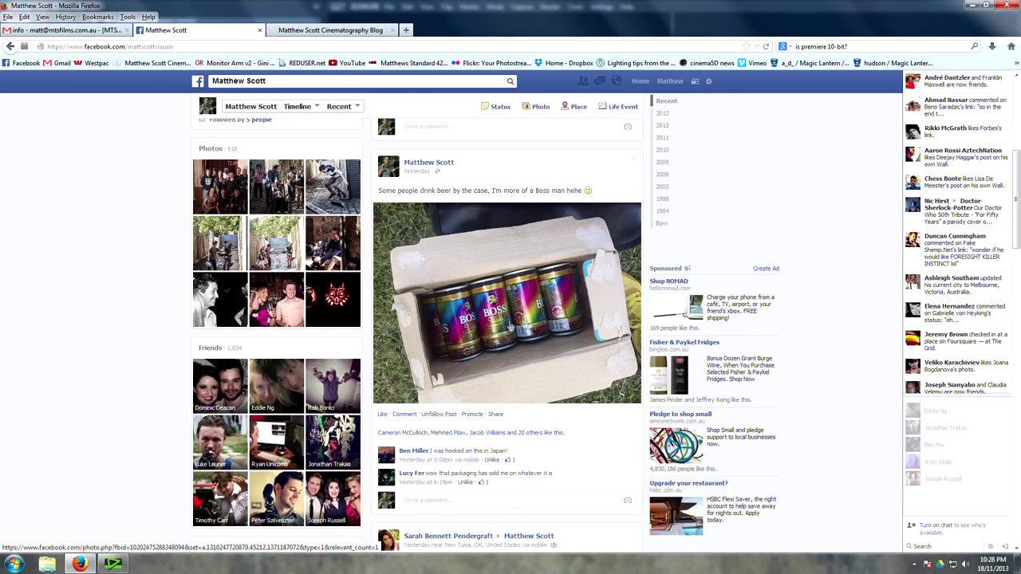
scroll(539, 344, "down", 4)
scroll(540, 345, "up", 5)
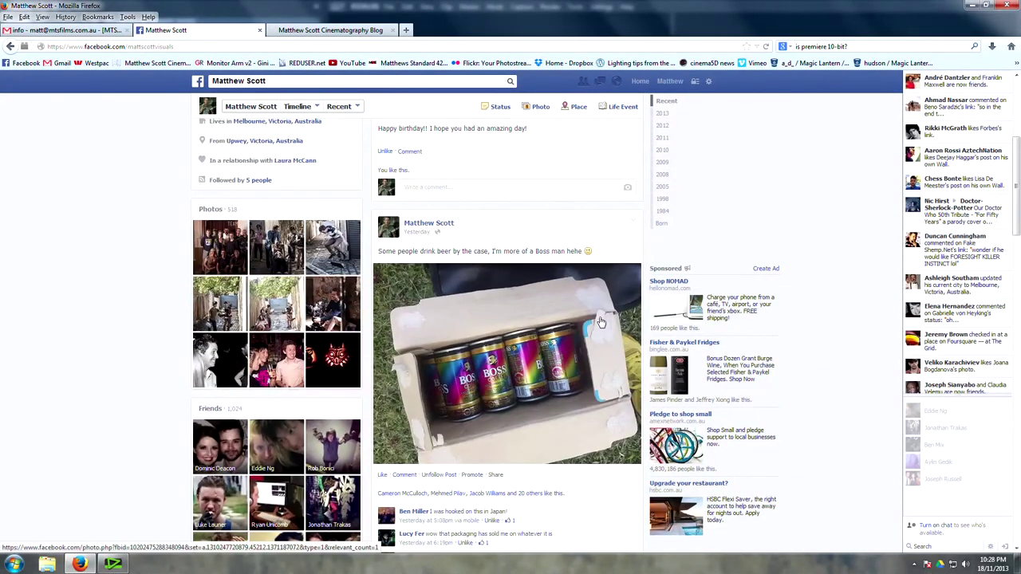